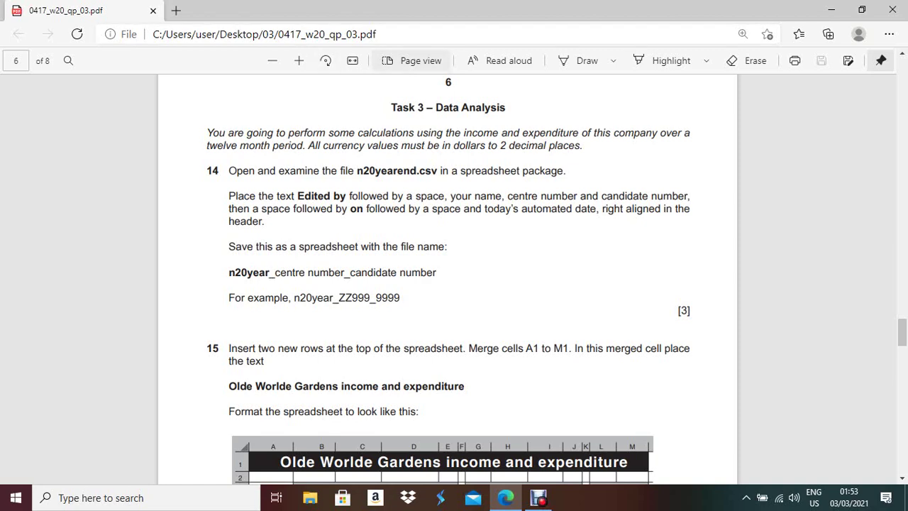
- Zoom in on the Task 3 page of the exam PDF, then minimize Edge
{"action": "left_click", "coordinate": [298, 60]}
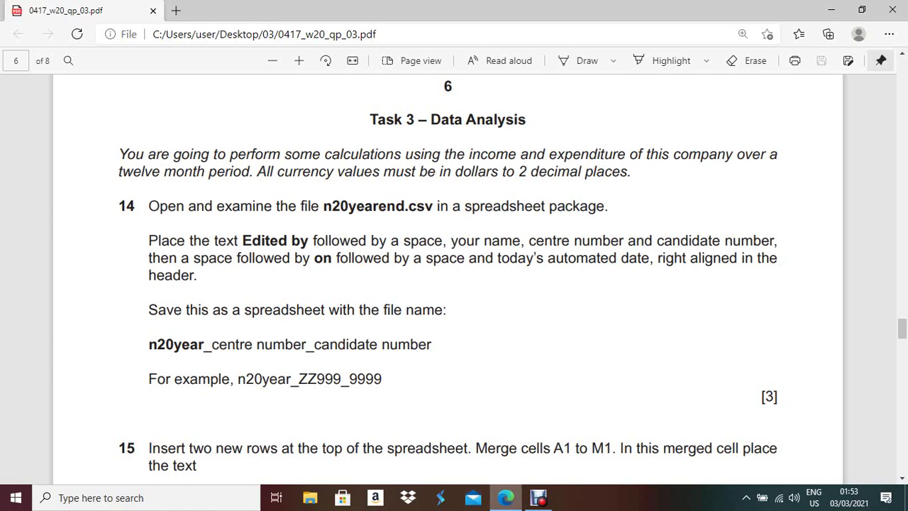
{"action": "left_click", "coordinate": [506, 498]}
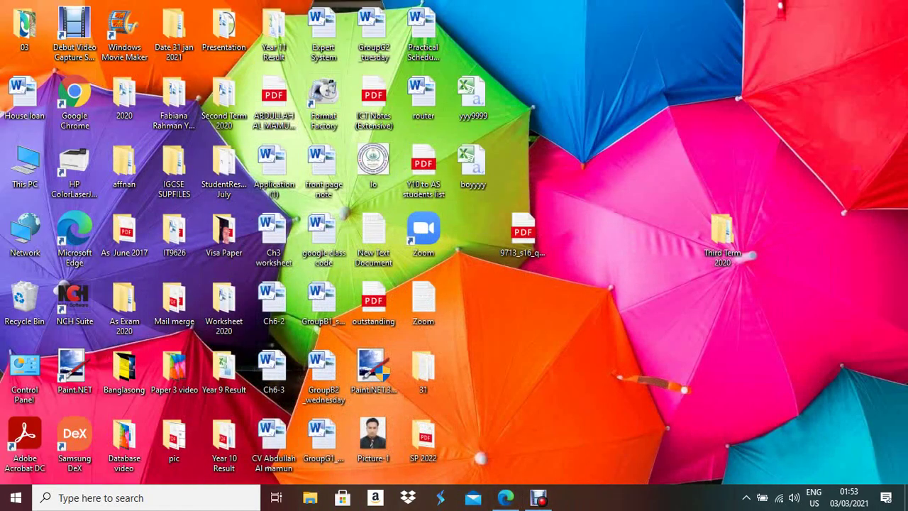
- Open n20yearend from folder 03 in Excel, dismiss the activation warning, and AutoFit all columns
{"action": "double_click", "coordinate": [25, 28]}
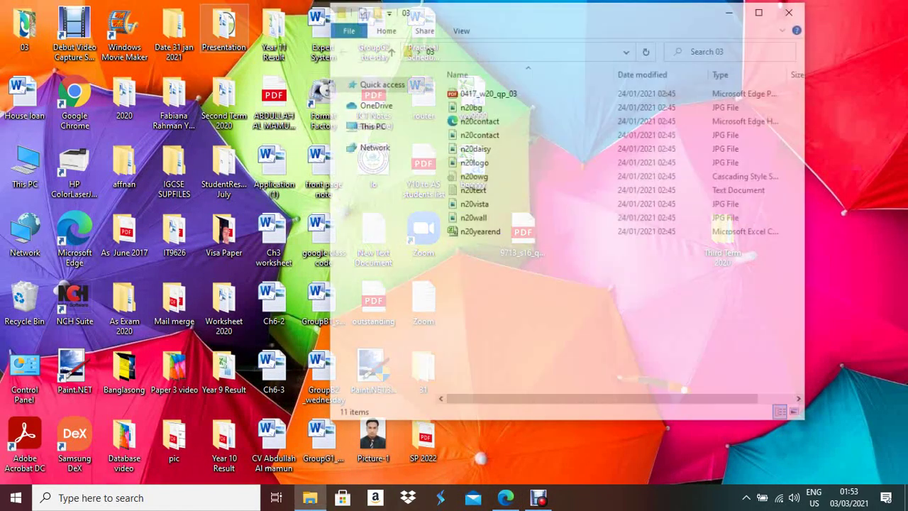
{"action": "double_click", "coordinate": [480, 232]}
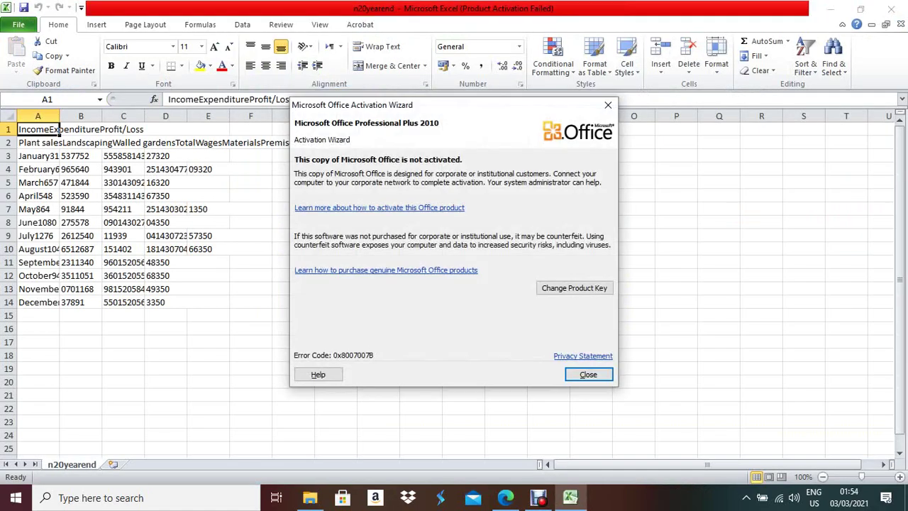
{"action": "left_click", "coordinate": [608, 105]}
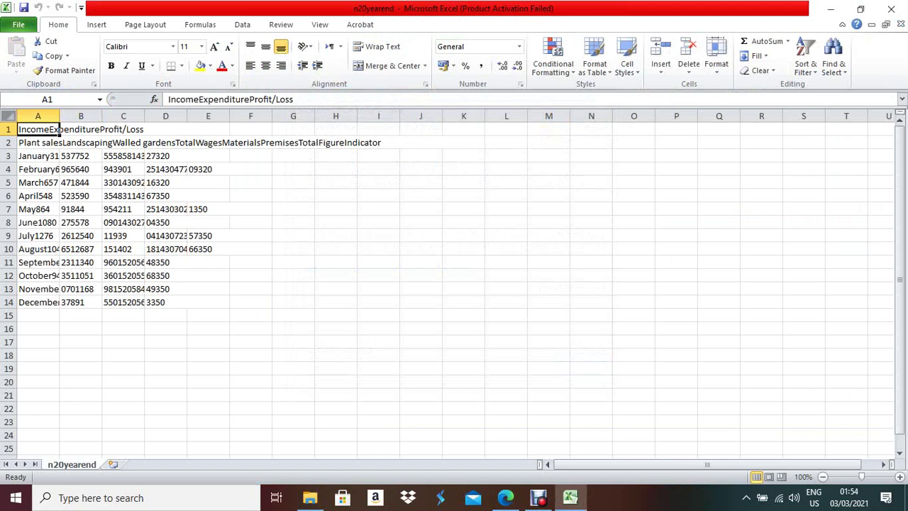
{"action": "left_click", "coordinate": [9, 116]}
{"action": "key", "text": "alt+h"}
{"action": "key", "text": "o"}
{"action": "key", "text": "i"}
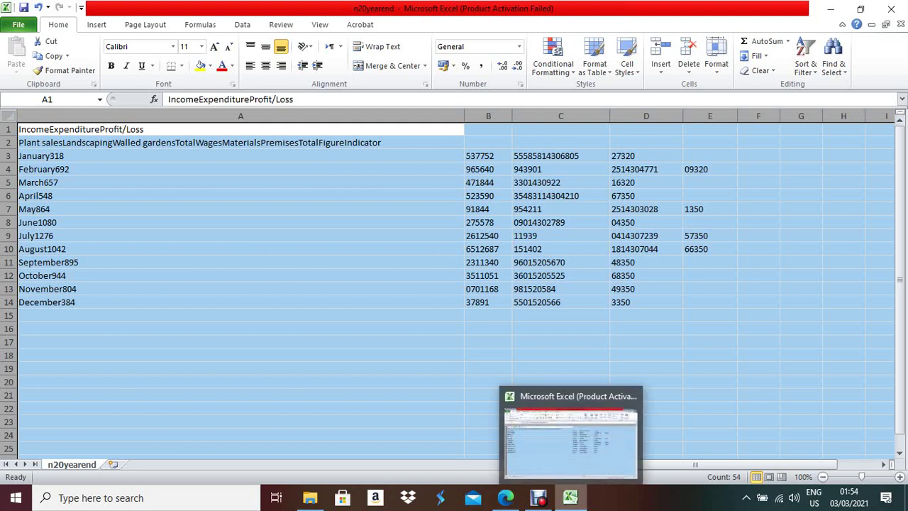
- Compare cells A3 and B3 with the exam paper's target table, then close without saving
{"action": "left_click", "coordinate": [570, 497]}
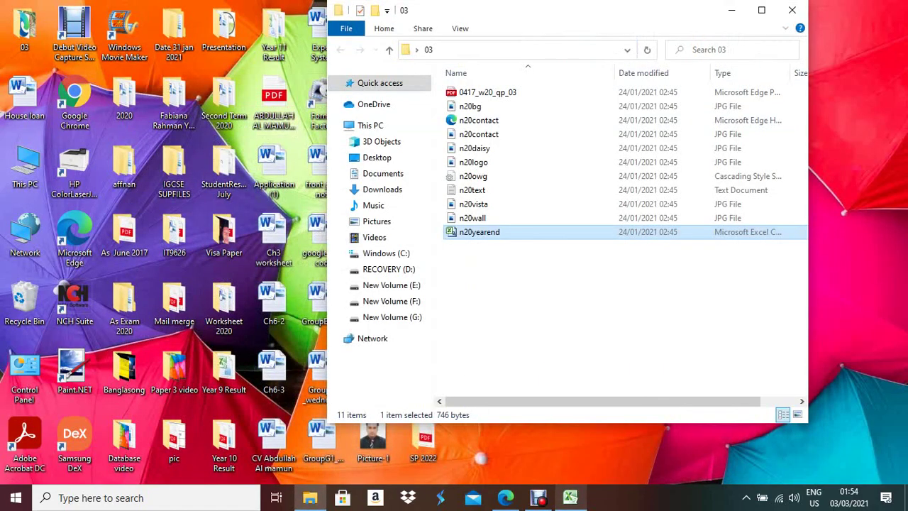
{"action": "left_click", "coordinate": [506, 497]}
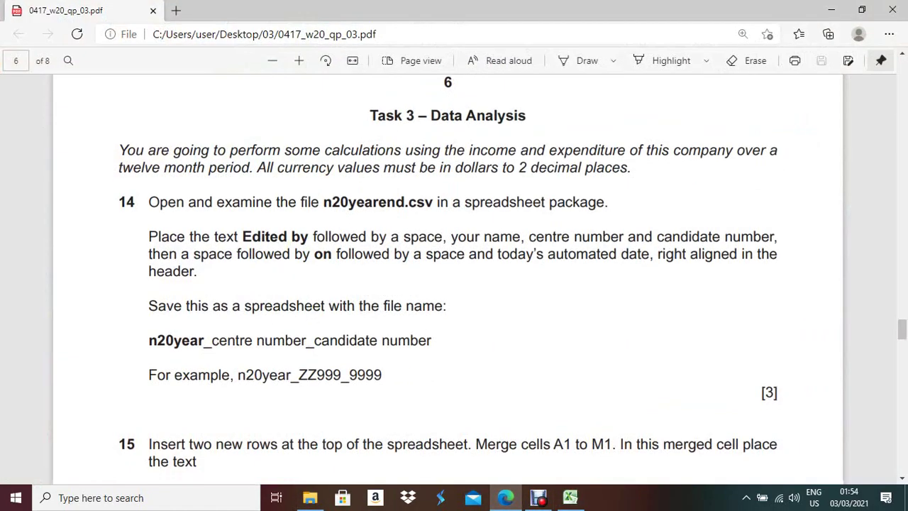
{"action": "scroll", "coordinate": [454, 284], "scroll_direction": "down", "scroll_amount": 4}
{"action": "scroll", "coordinate": [454, 284], "scroll_direction": "down", "scroll_amount": 3}
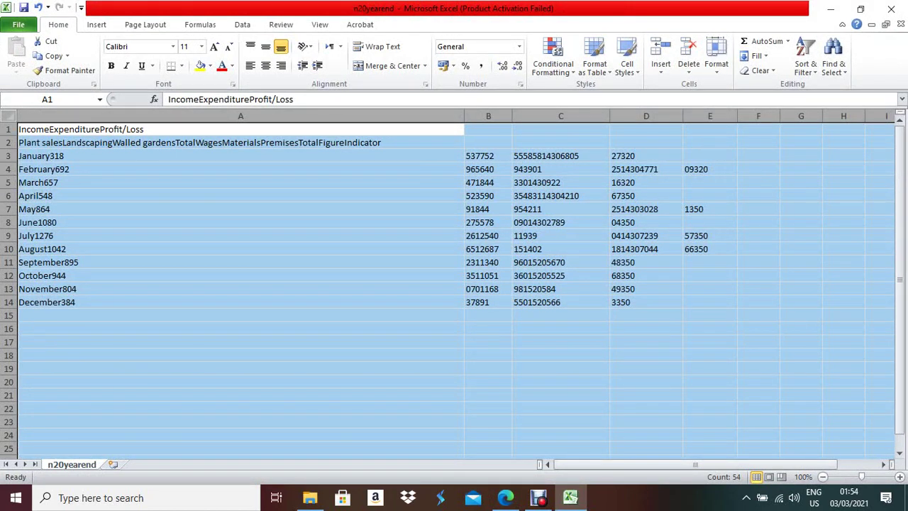
{"action": "left_click", "coordinate": [141, 156]}
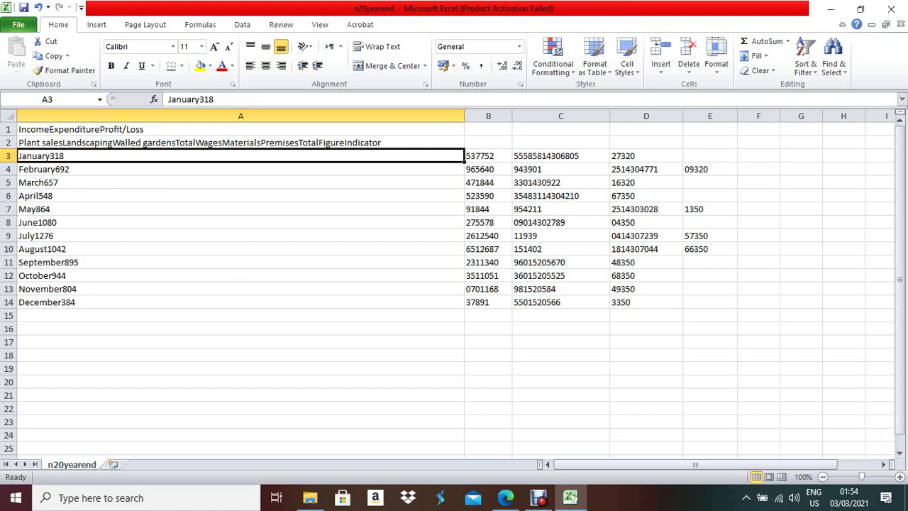
{"action": "left_click", "coordinate": [488, 156]}
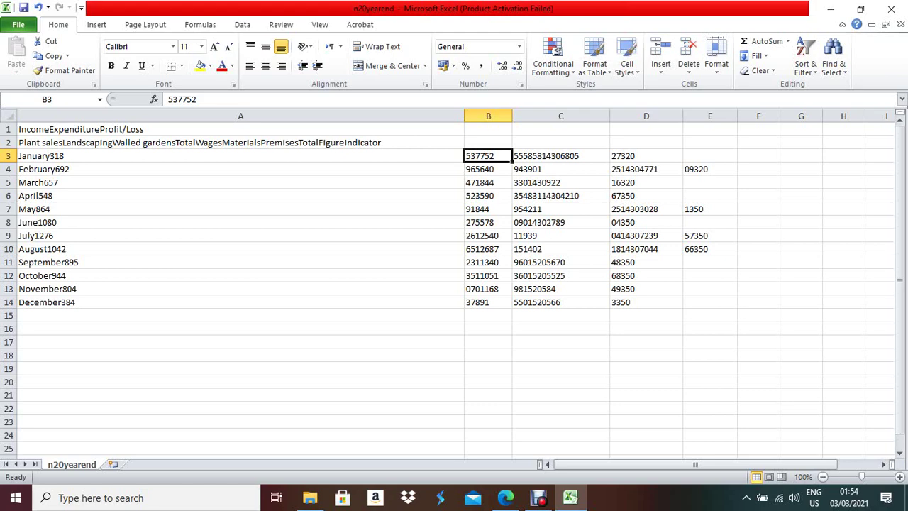
{"action": "left_click", "coordinate": [891, 9]}
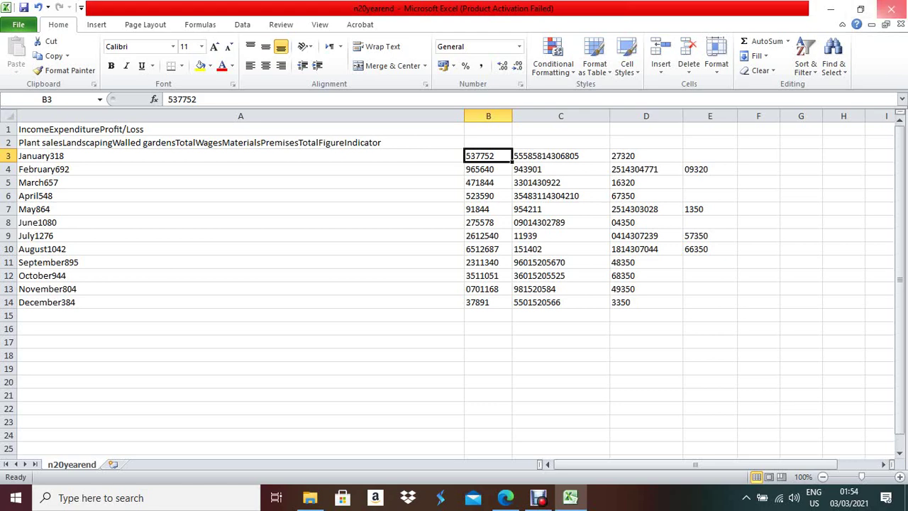
{"action": "left_click", "coordinate": [452, 265]}
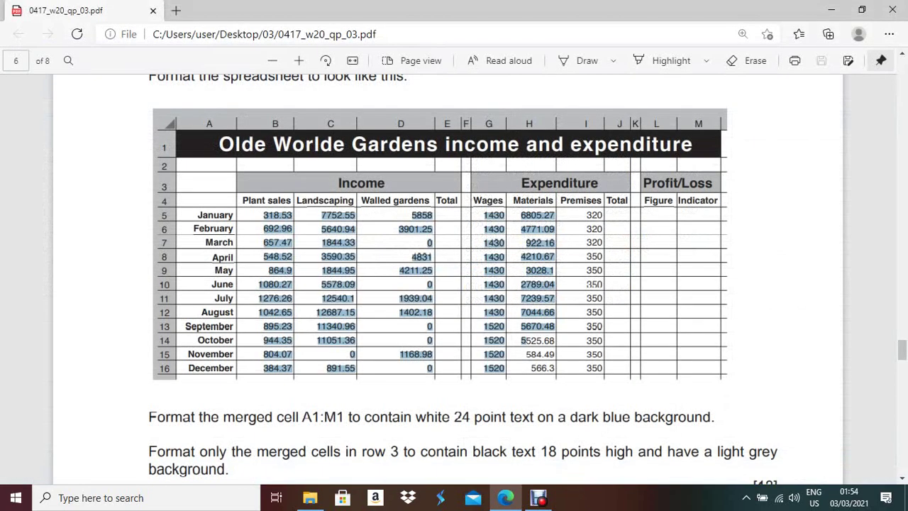
- Launch Notepad from Windows search
{"action": "left_click", "coordinate": [505, 498]}
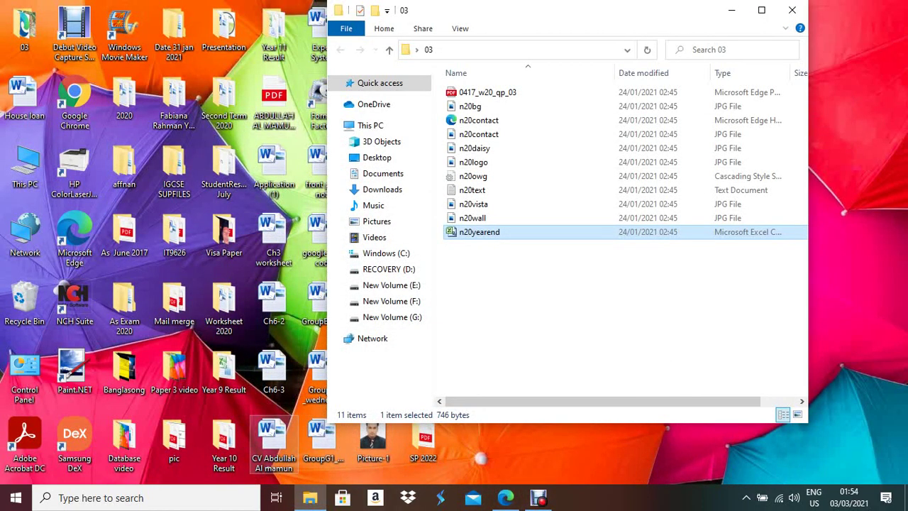
{"action": "left_click", "coordinate": [107, 497]}
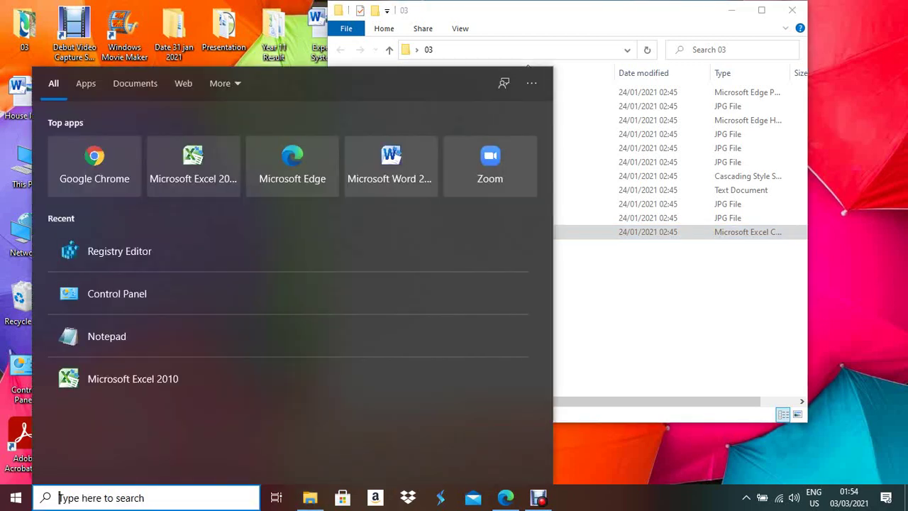
{"action": "type", "text": "not"}
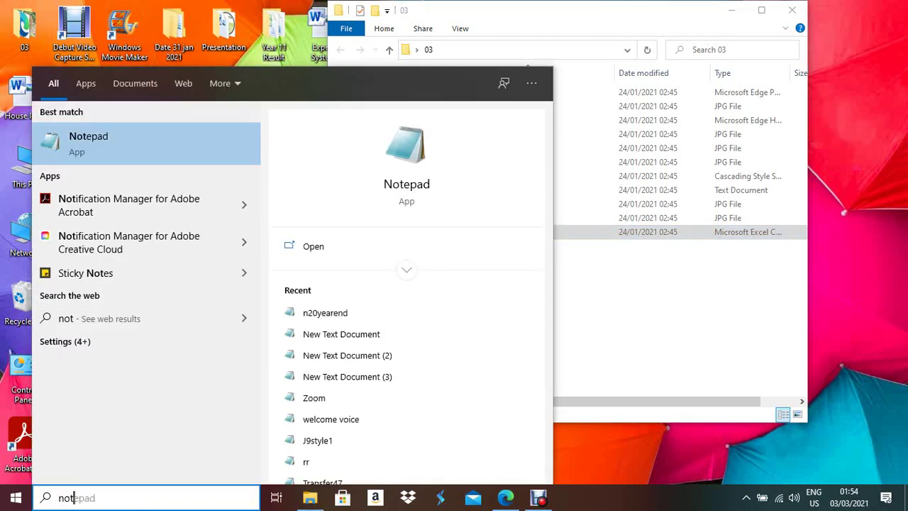
{"action": "key", "text": "Return"}
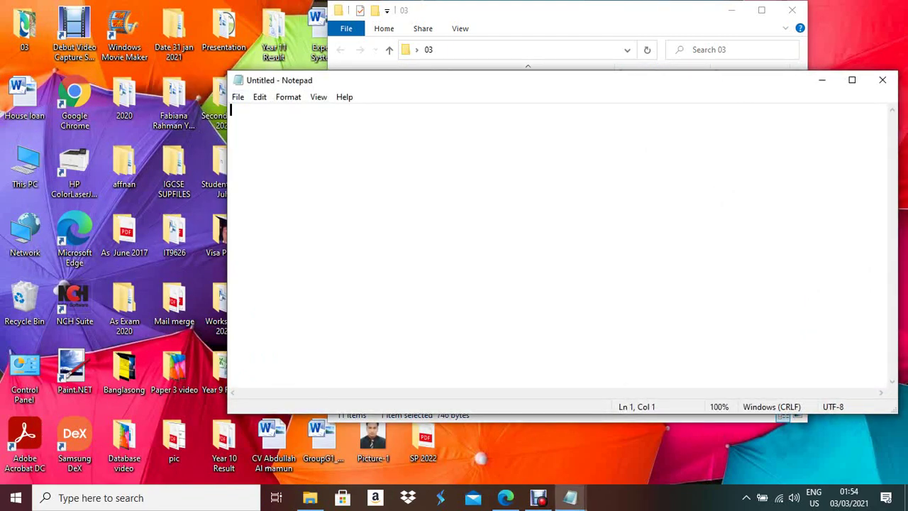
- Open n20yearend from folder 03 in Notepad, showing All Files
{"action": "left_click", "coordinate": [238, 97]}
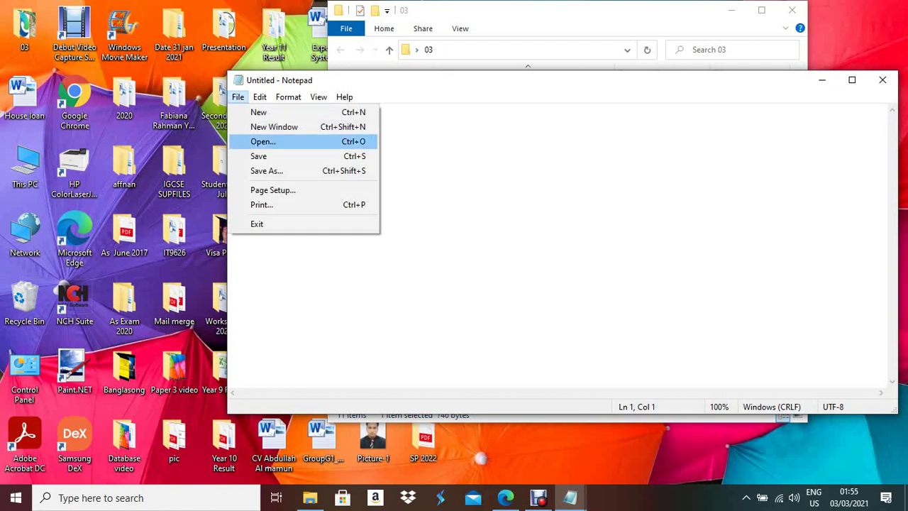
{"action": "key", "text": "Up"}
{"action": "key", "text": "Down"}
{"action": "key", "text": "Return"}
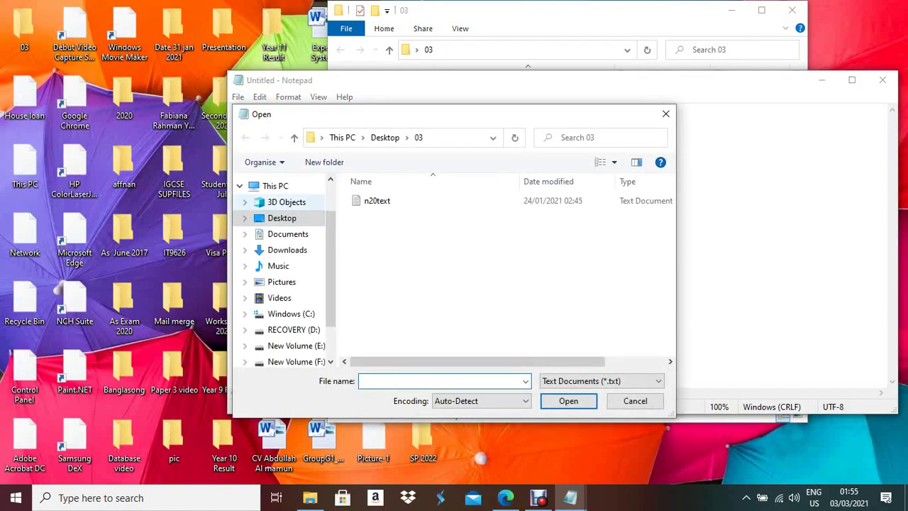
{"action": "key", "text": "alt+Up"}
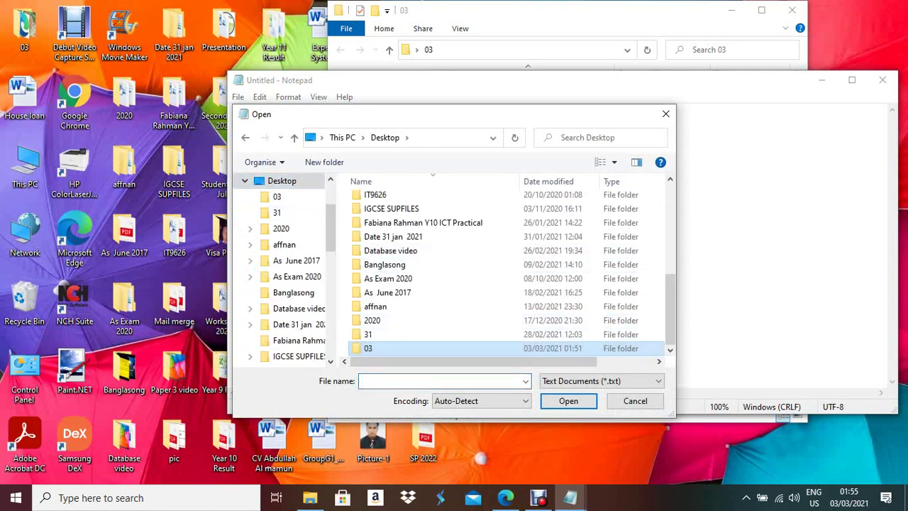
{"action": "key", "text": "Return"}
{"action": "key", "text": "Tab"}
{"action": "key", "text": "alt+Down"}
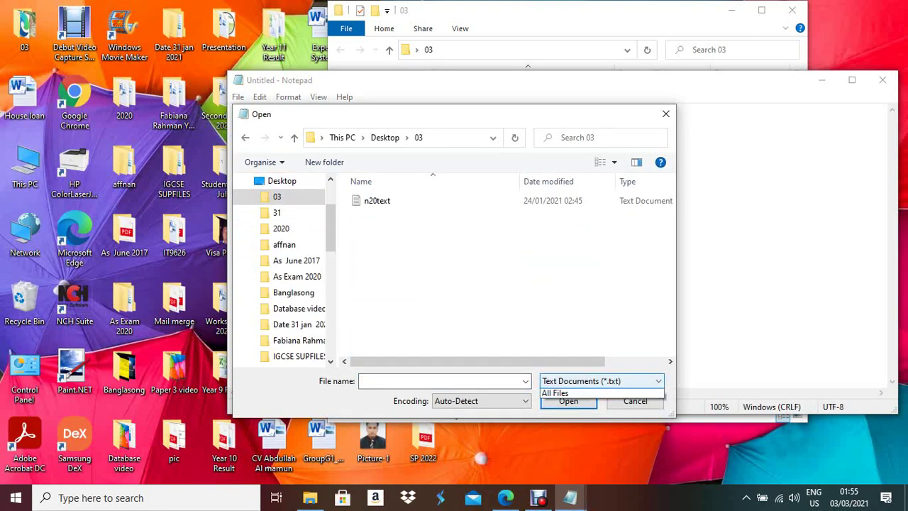
{"action": "key", "text": "Down"}
{"action": "key", "text": "Return"}
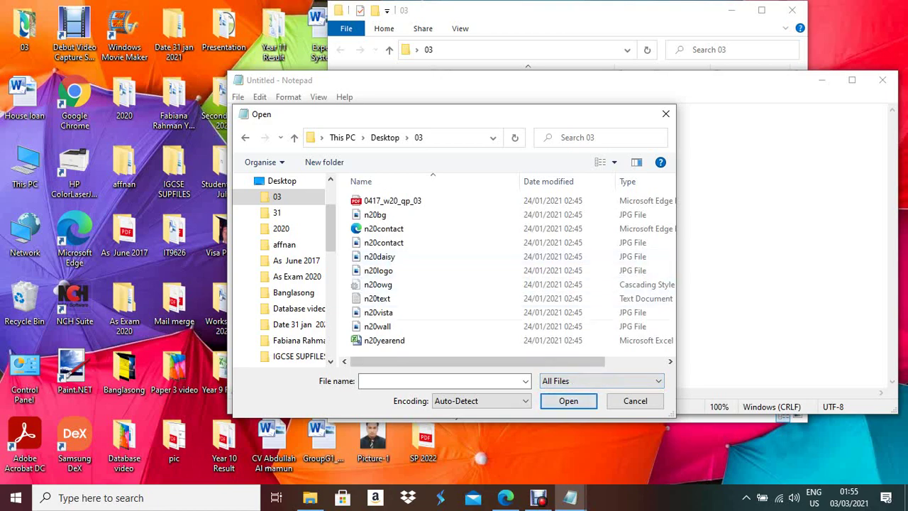
{"action": "double_click", "coordinate": [384, 341]}
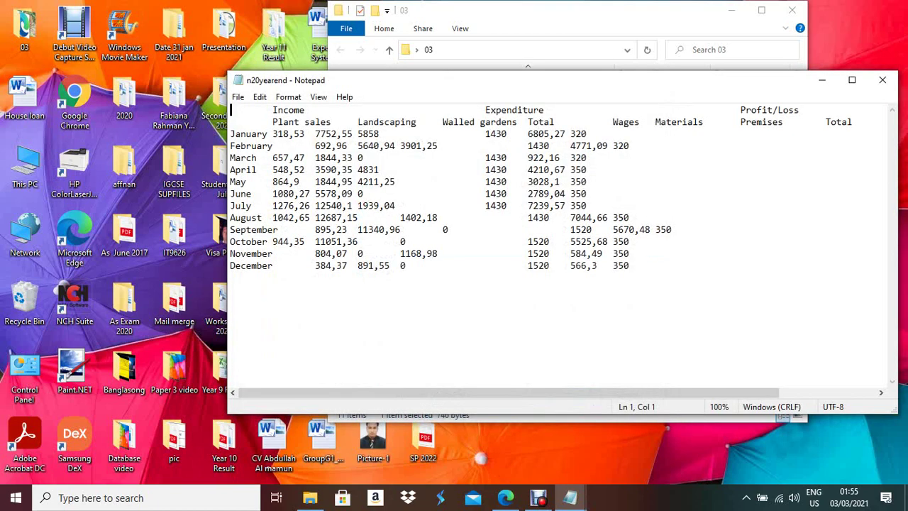
- Maximize Notepad and compare the raw n20yearend data with the exam paper's target table
{"action": "key", "text": "super+Up"}
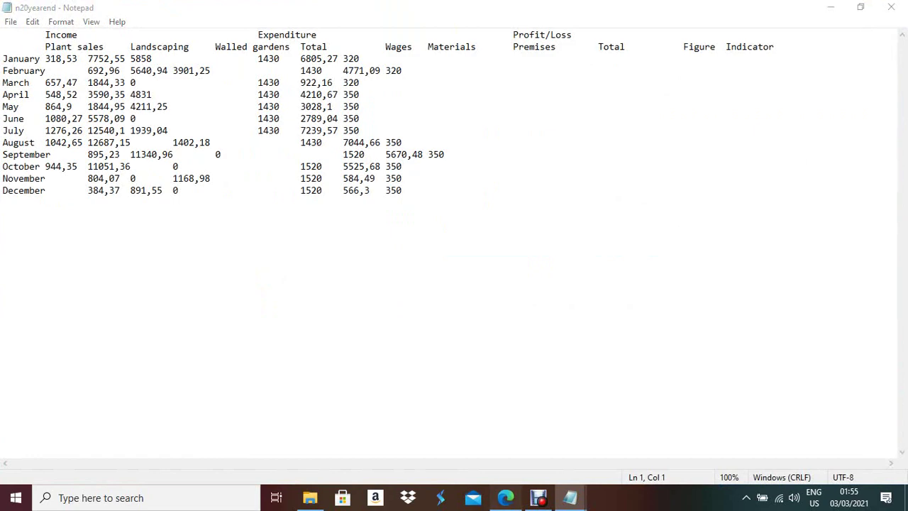
{"action": "key", "text": "alt+Tab"}
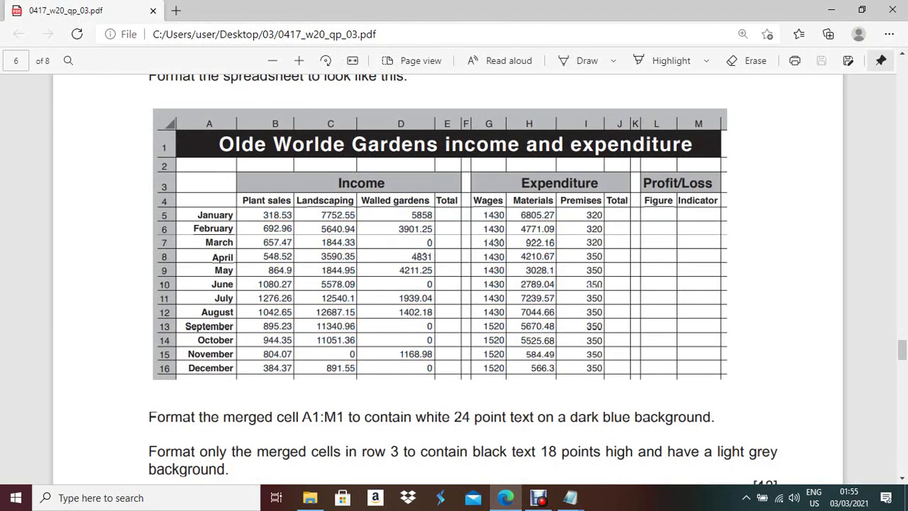
{"action": "key", "text": "alt+Tab"}
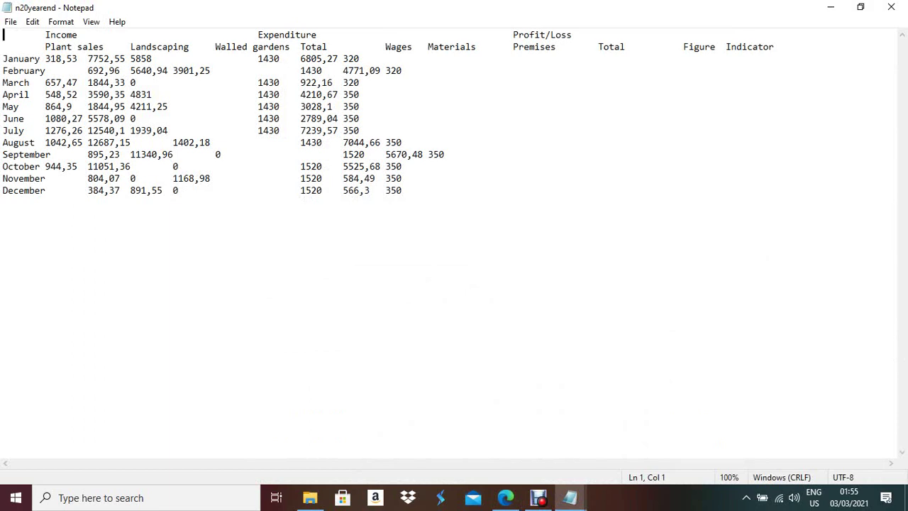
- Close both Notepad windows and bring up the Windows search panel
{"action": "mouse_move", "coordinate": [505, 498]}
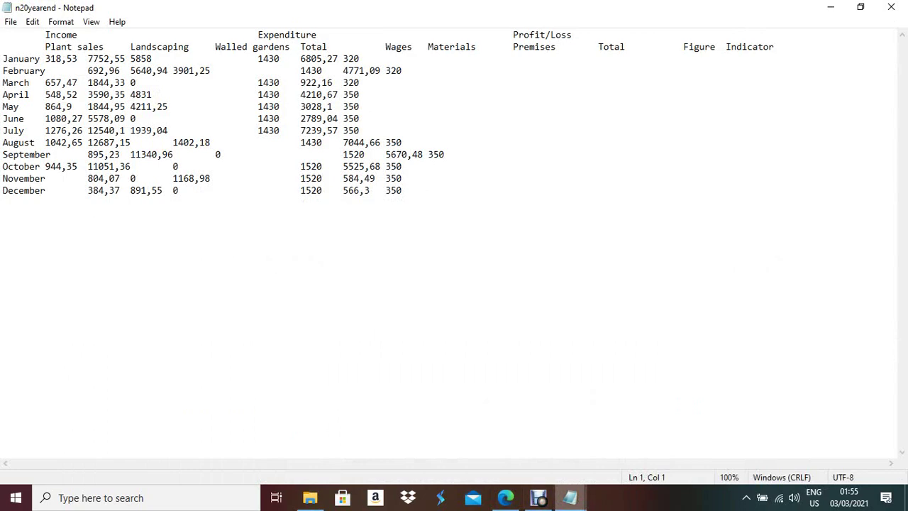
{"action": "mouse_move", "coordinate": [570, 498]}
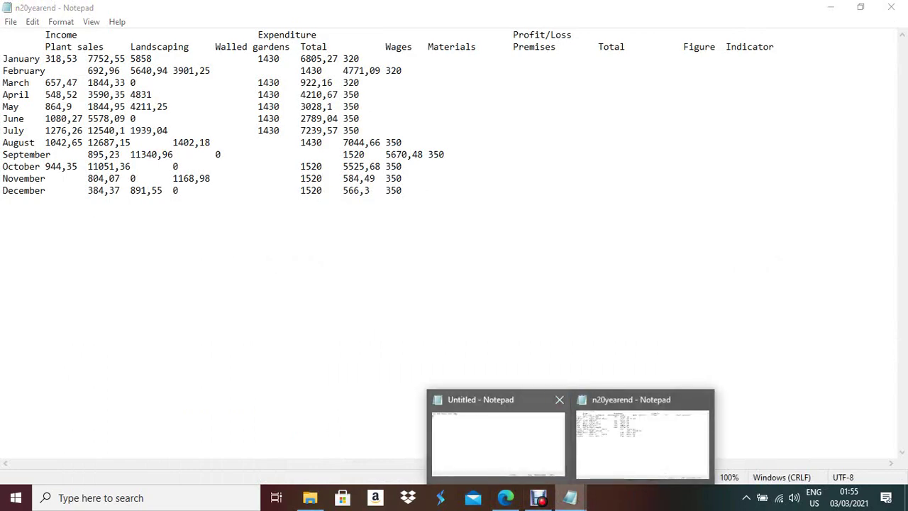
{"action": "left_click", "coordinate": [560, 400]}
{"action": "left_click", "coordinate": [633, 400]}
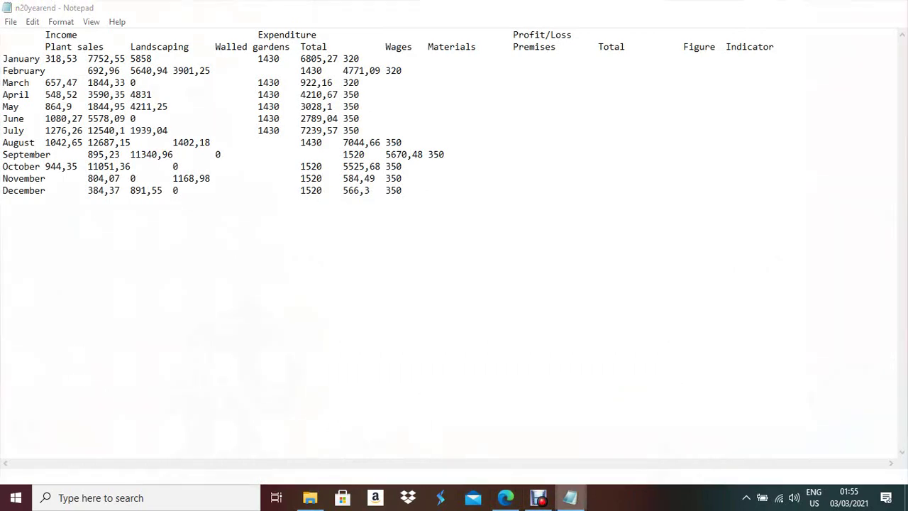
{"action": "left_click", "coordinate": [107, 497]}
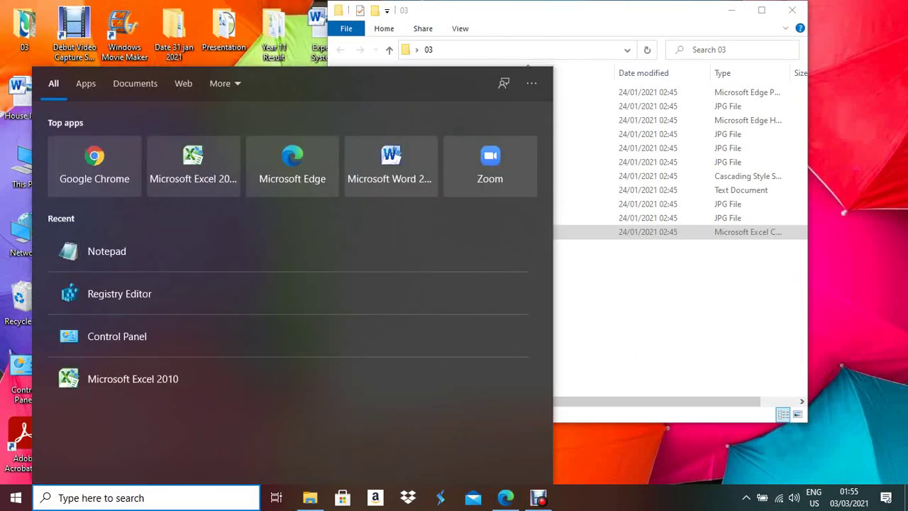
- In Control Panel's Region additional settings, replace the '.' decimal symbol with ',' and apply
{"action": "type", "text": "co"}
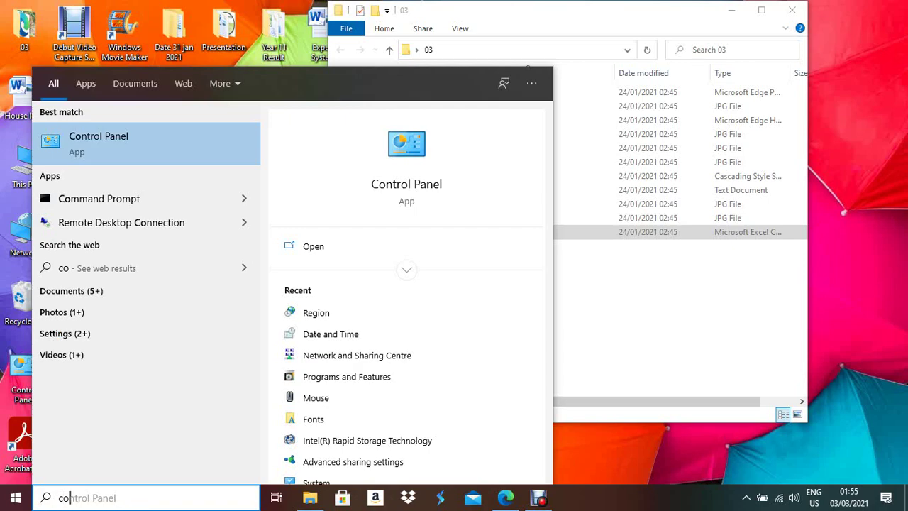
{"action": "type", "text": "n"}
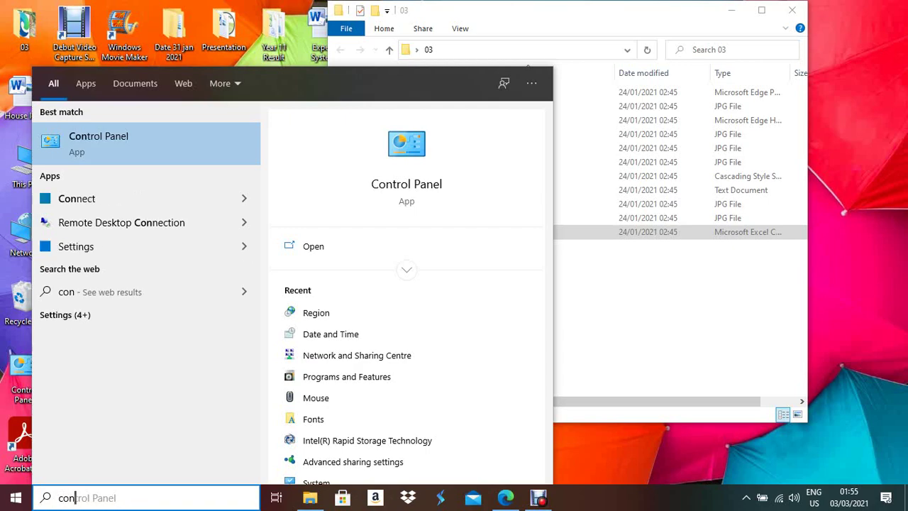
{"action": "key", "text": "Return"}
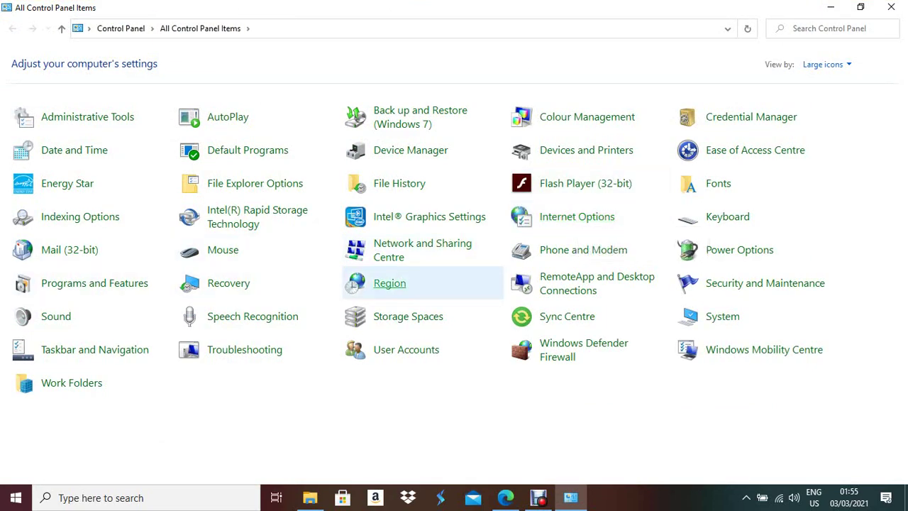
{"action": "left_click", "coordinate": [390, 283]}
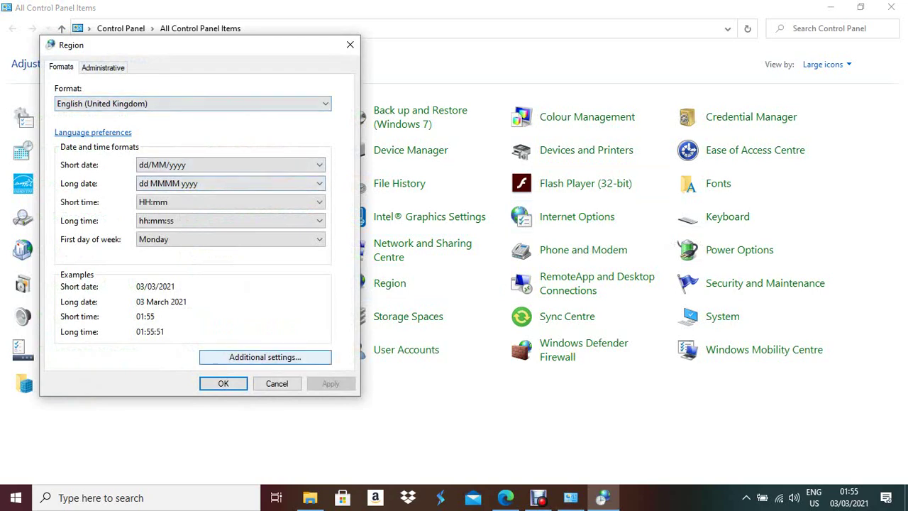
{"action": "left_click", "coordinate": [265, 357]}
{"action": "type", "text": "."}
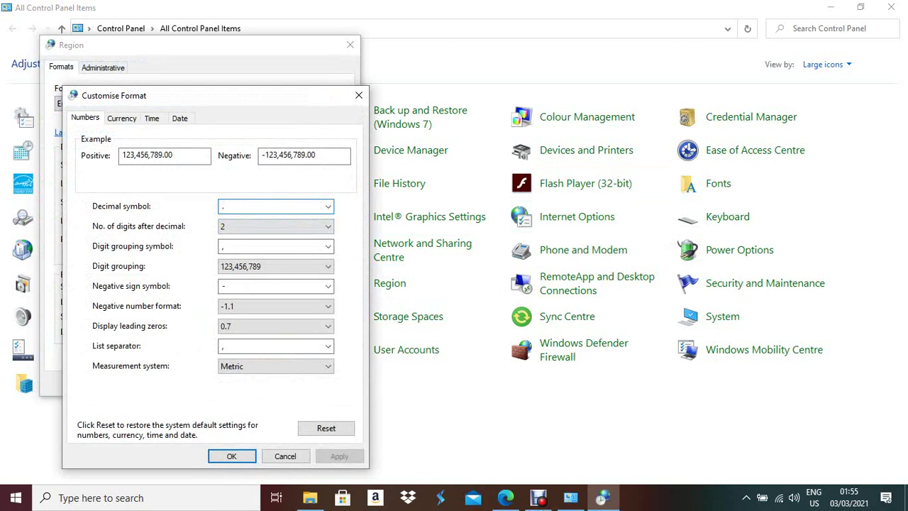
{"action": "key", "text": "shift+Home"}
{"action": "type", "text": ","}
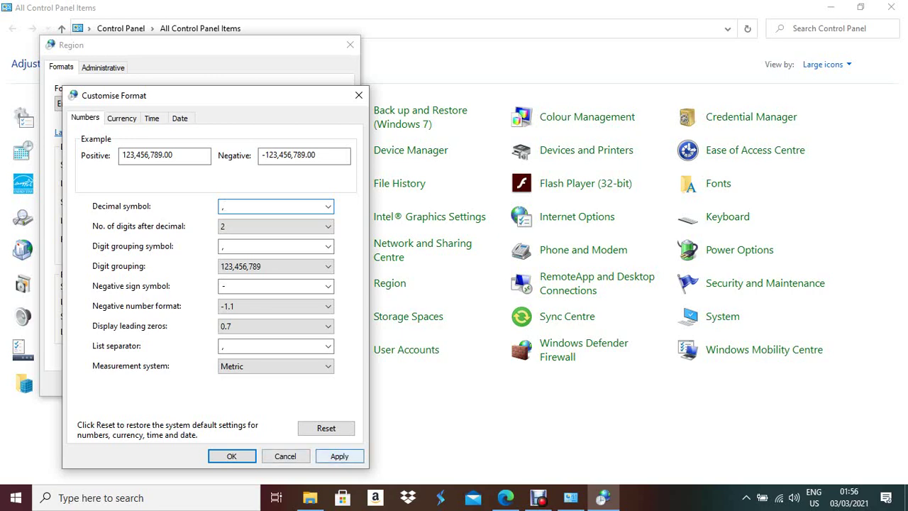
{"action": "key", "text": "alt+a"}
{"action": "key", "text": "Return"}
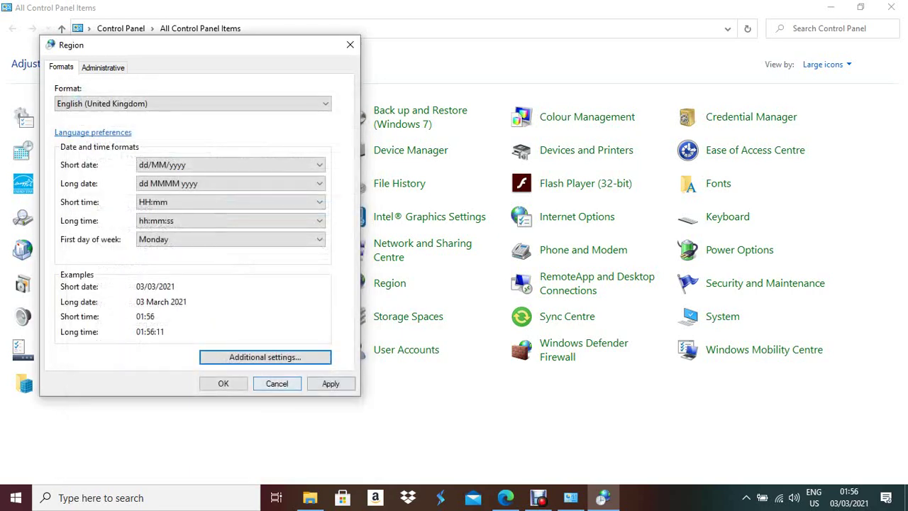
{"action": "key", "text": "alt+a"}
{"action": "key", "text": "Return"}
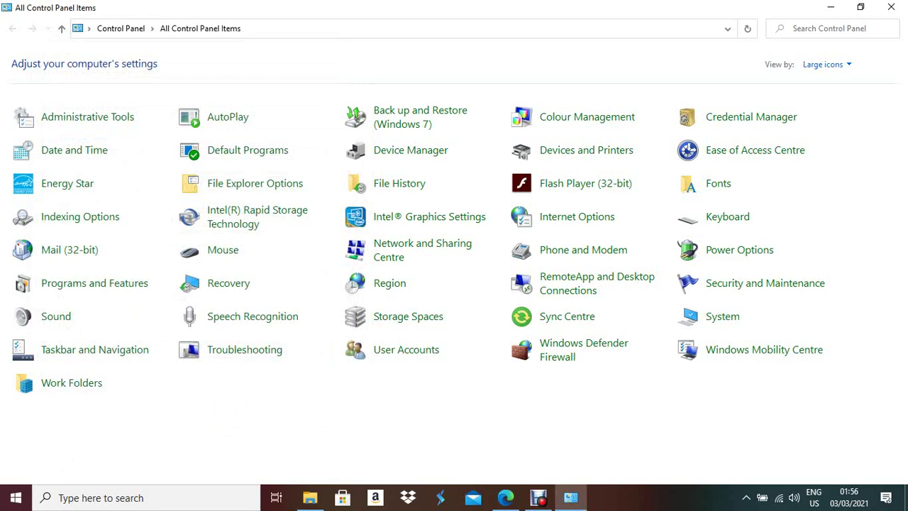
- Reopen n20yearend in Excel and drag column A wider to show each full row
{"action": "left_click", "coordinate": [891, 7]}
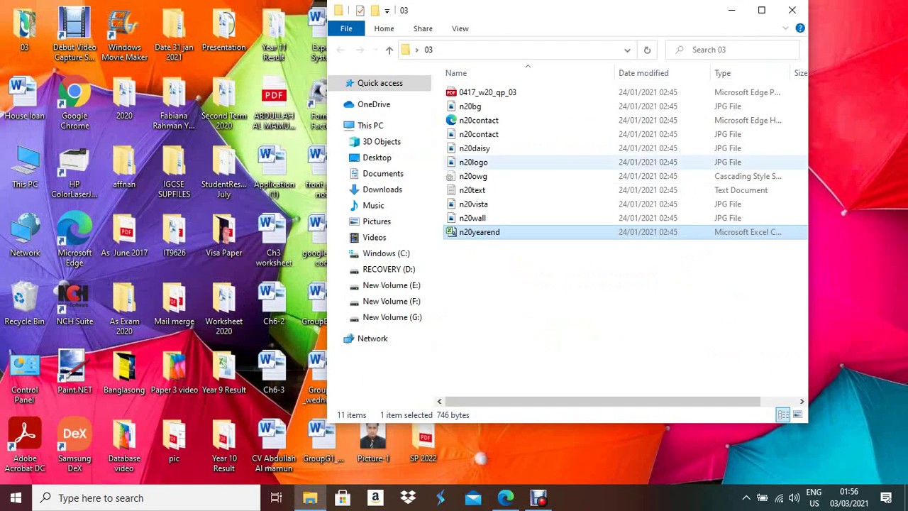
{"action": "double_click", "coordinate": [479, 233]}
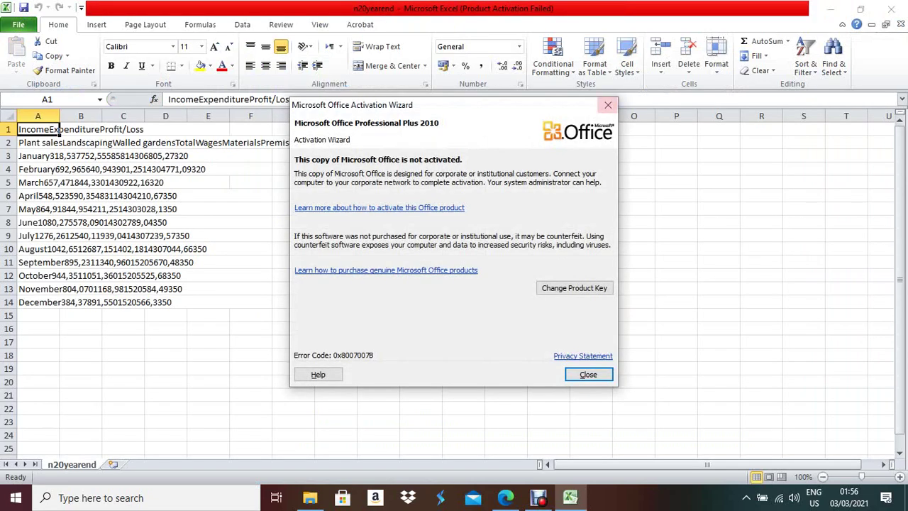
{"action": "left_click", "coordinate": [608, 104]}
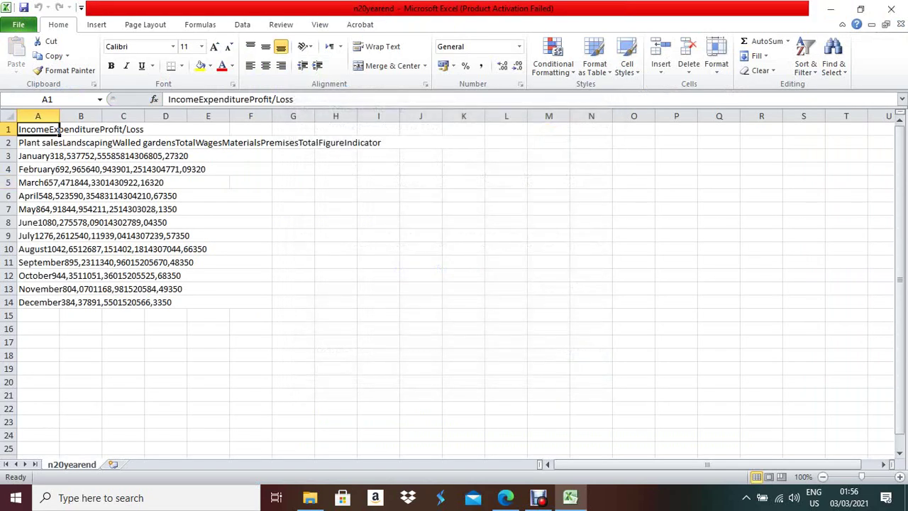
{"action": "left_click", "coordinate": [9, 116]}
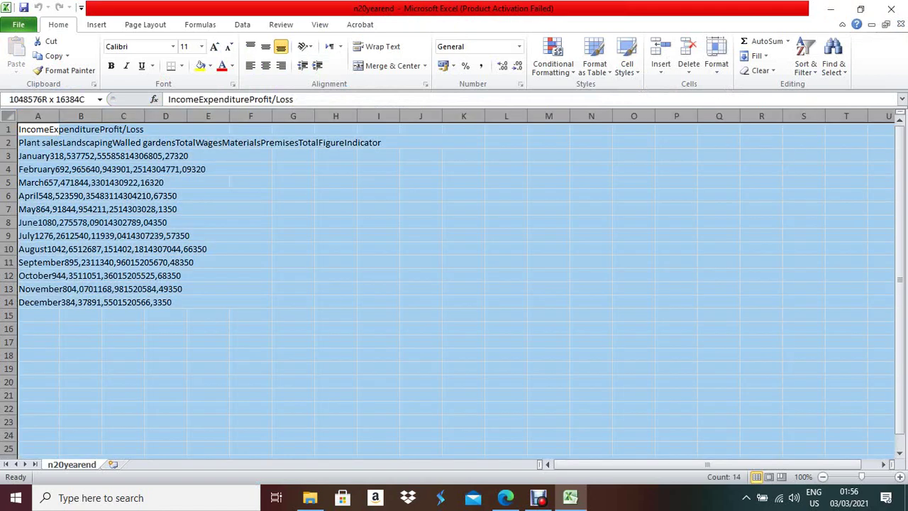
{"action": "left_click_drag", "start_coordinate": [60, 116], "coordinate": [465, 115]}
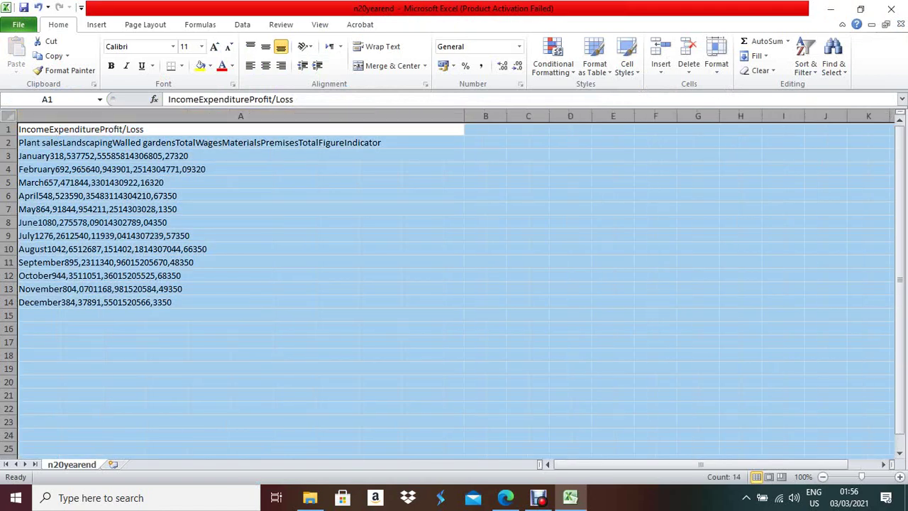
{"action": "left_click", "coordinate": [213, 142]}
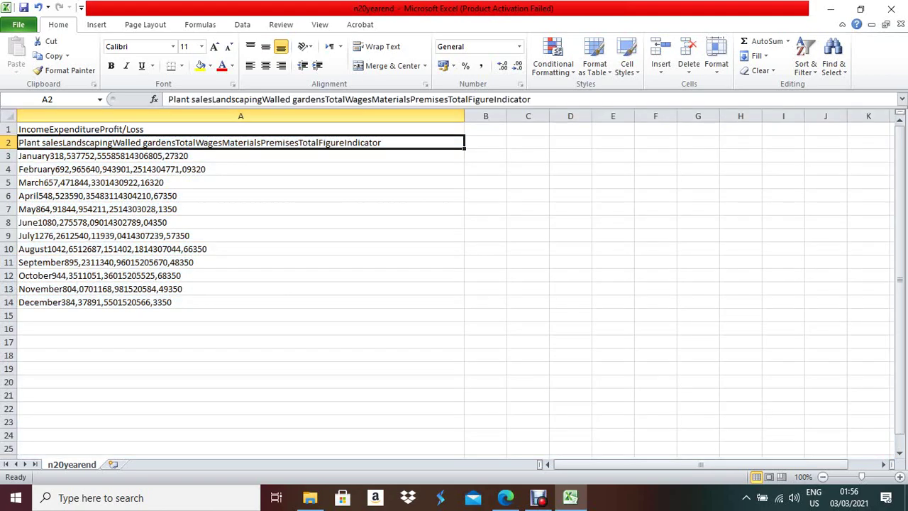
{"action": "left_click", "coordinate": [240, 116]}
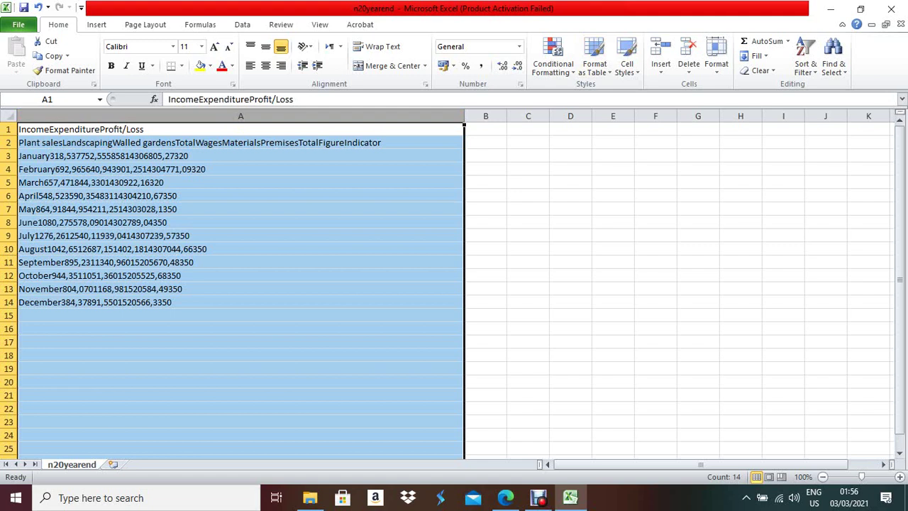
- Split column A with Text to Columns, using Delimited with Tab as the delimiter
{"action": "left_click", "coordinate": [242, 24]}
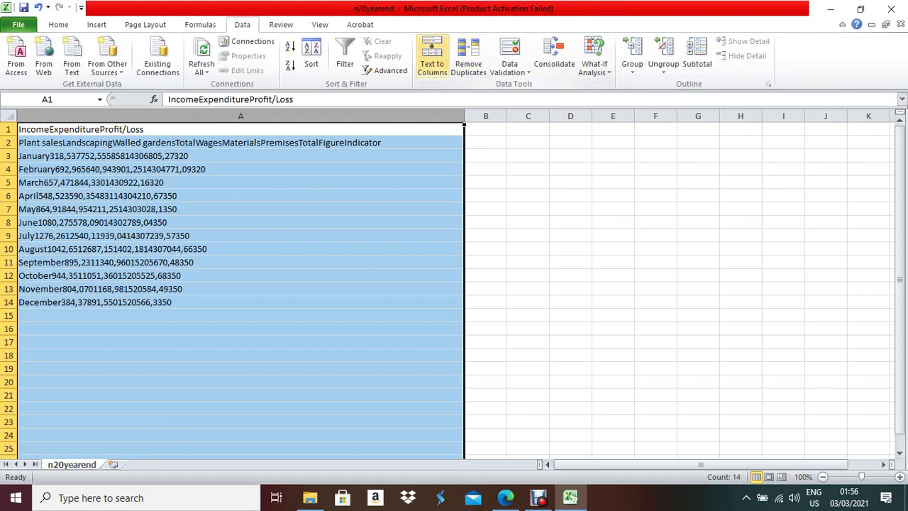
{"action": "left_click", "coordinate": [432, 57]}
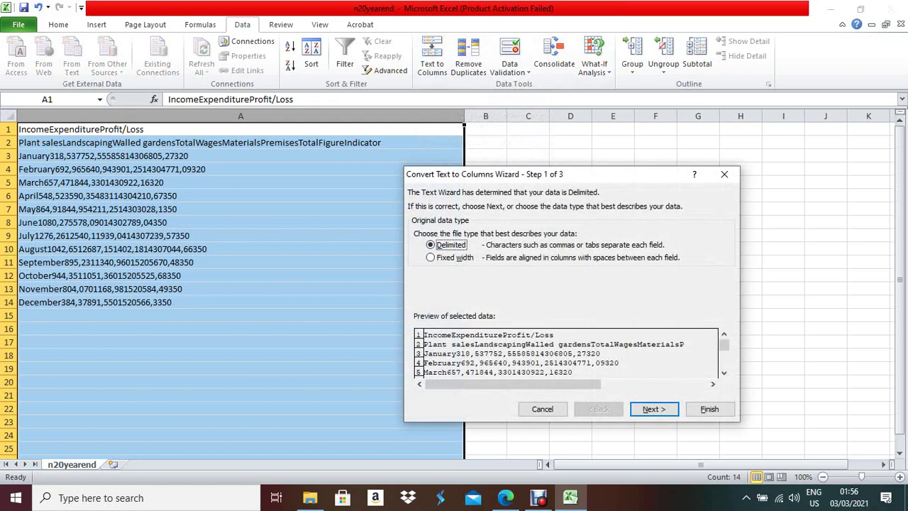
{"action": "left_click_drag", "start_coordinate": [574, 174], "coordinate": [531, 124]}
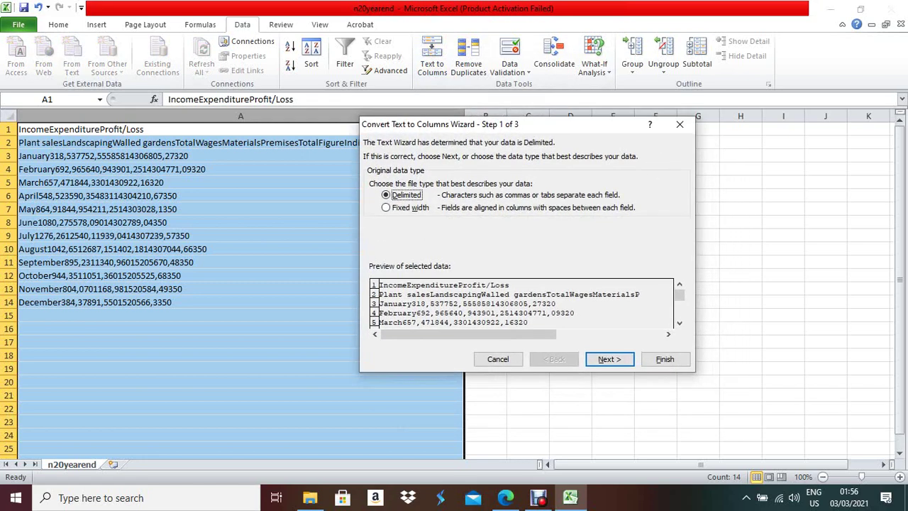
{"action": "left_click", "coordinate": [609, 359]}
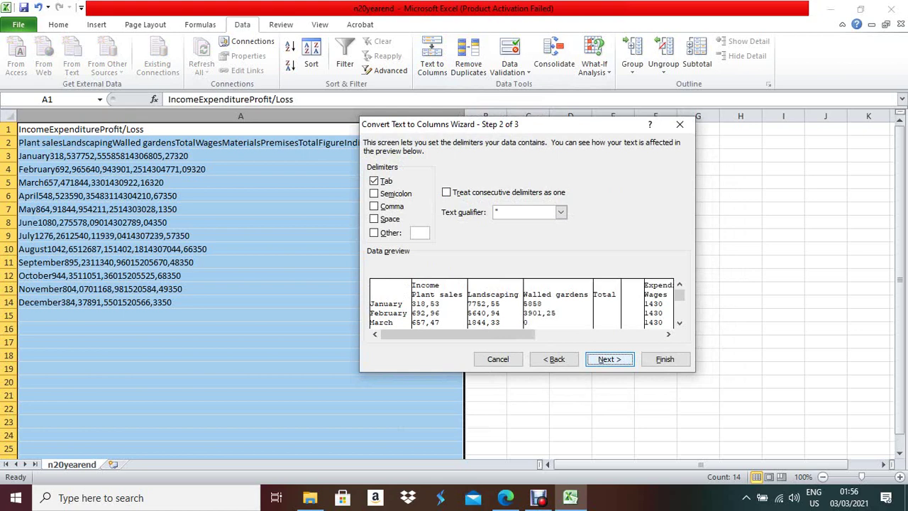
{"action": "left_click", "coordinate": [609, 359]}
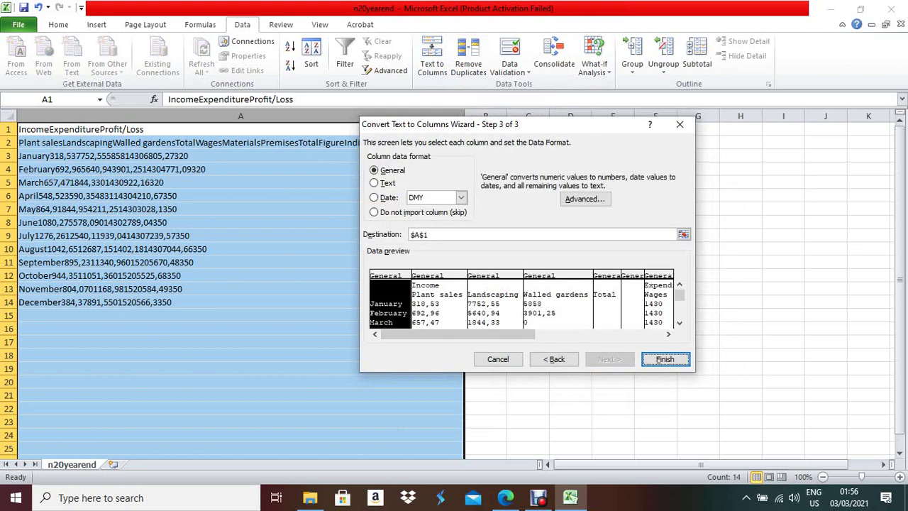
{"action": "left_click", "coordinate": [665, 359]}
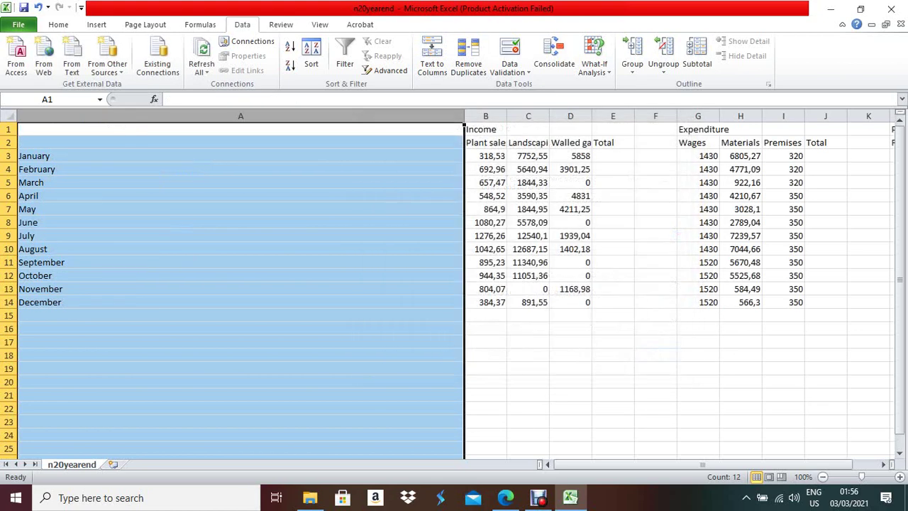
{"action": "left_click", "coordinate": [613, 368]}
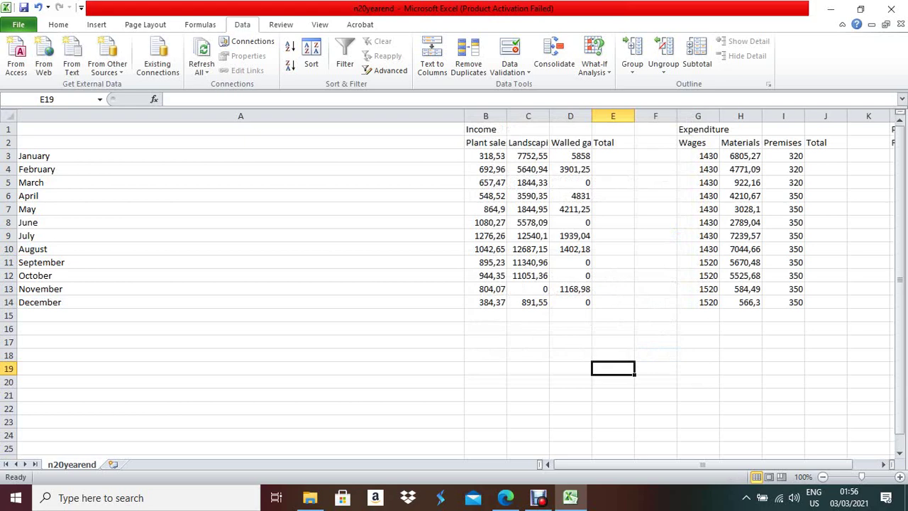
{"action": "left_click", "coordinate": [241, 156]}
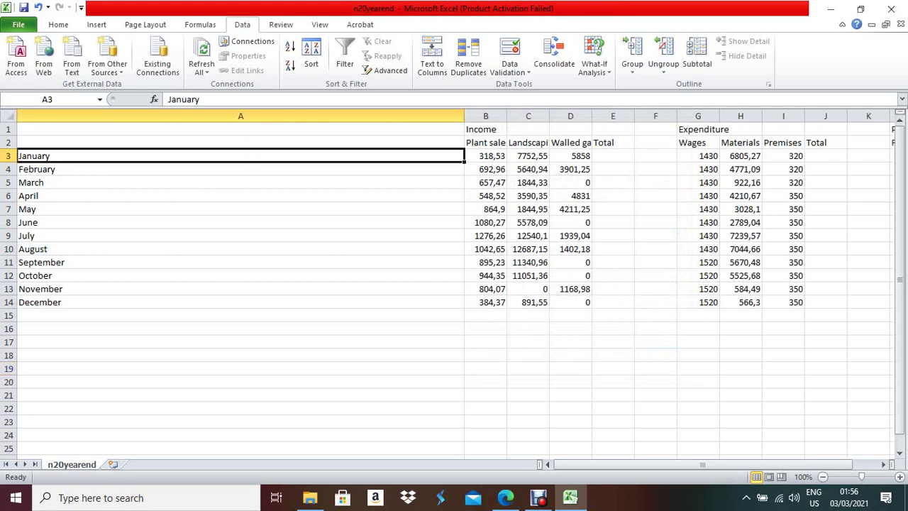
- AutoFit the width of every column, then bring up Windows search
{"action": "left_click", "coordinate": [9, 115]}
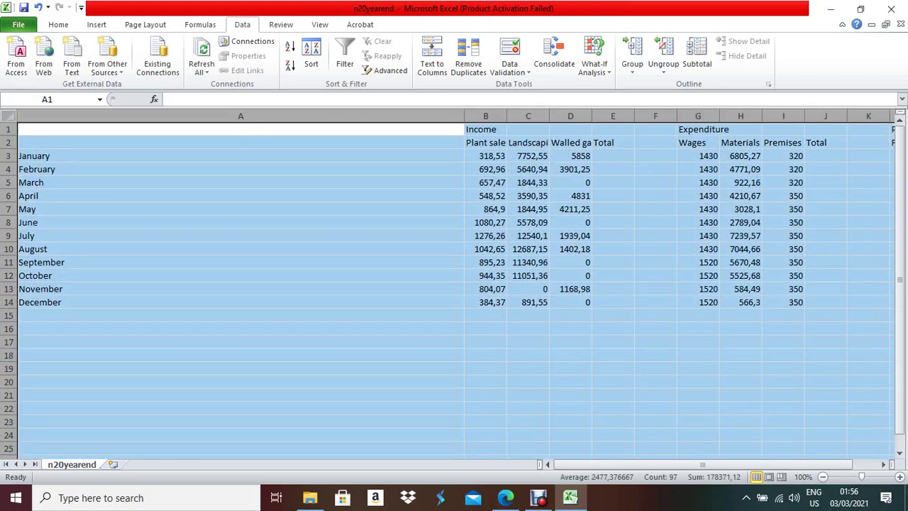
{"action": "key", "text": "alt+o"}
{"action": "key", "text": "c"}
{"action": "key", "text": "a"}
{"action": "left_click", "coordinate": [205, 315]}
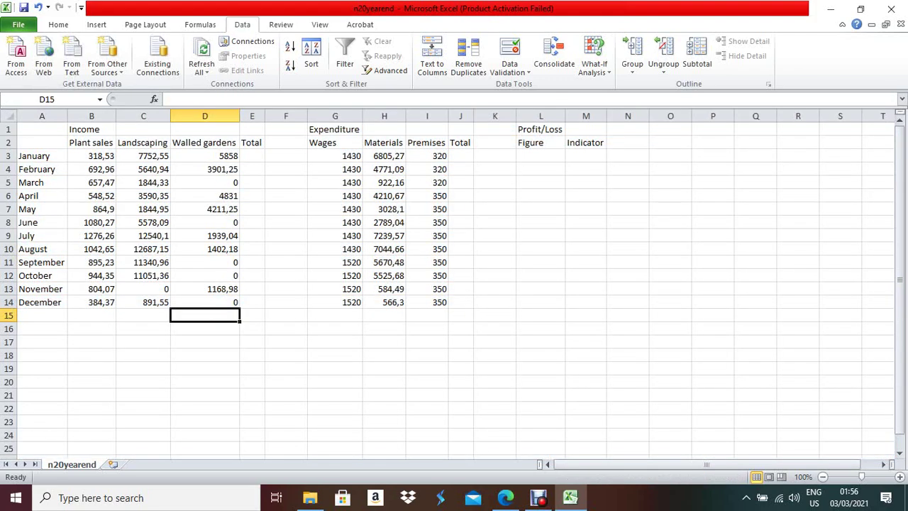
{"action": "key", "text": "super+s"}
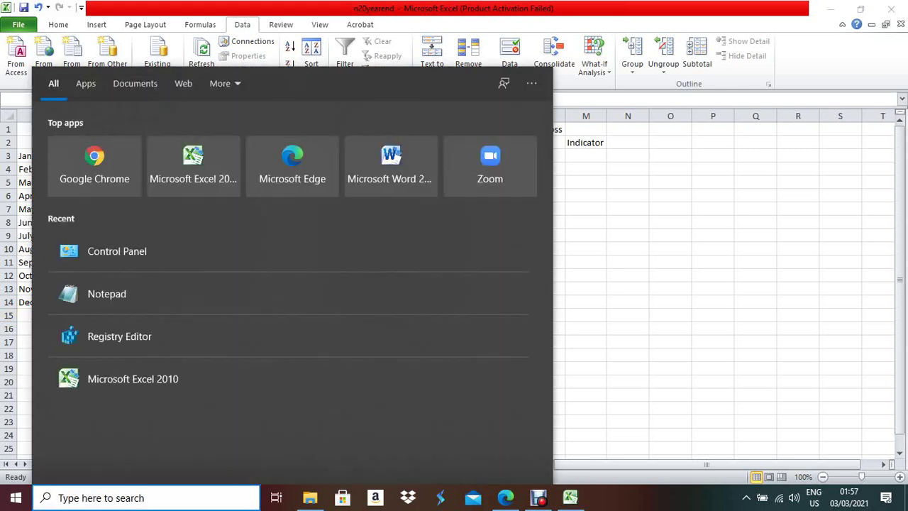
- Set the Region decimal symbol back to '.', apply, and close Control Panel
{"action": "key", "text": "Escape"}
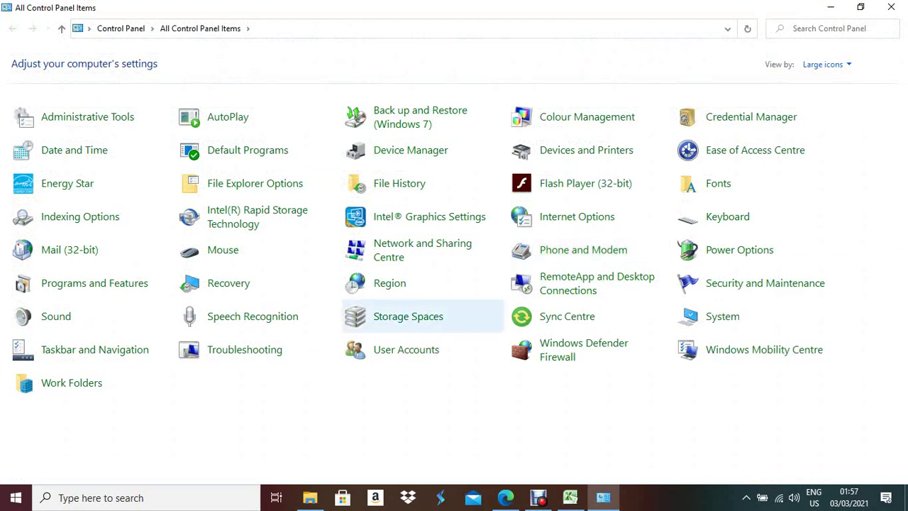
{"action": "left_click", "coordinate": [390, 283]}
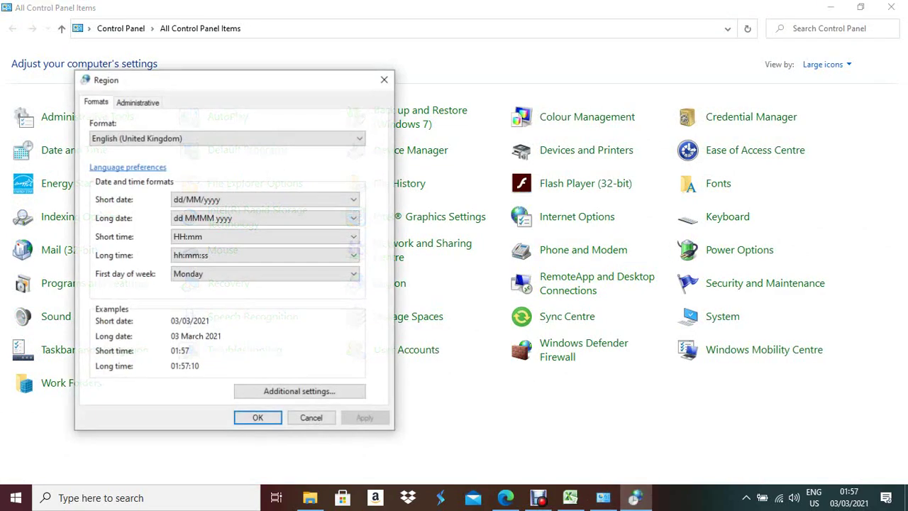
{"action": "left_click", "coordinate": [300, 390]}
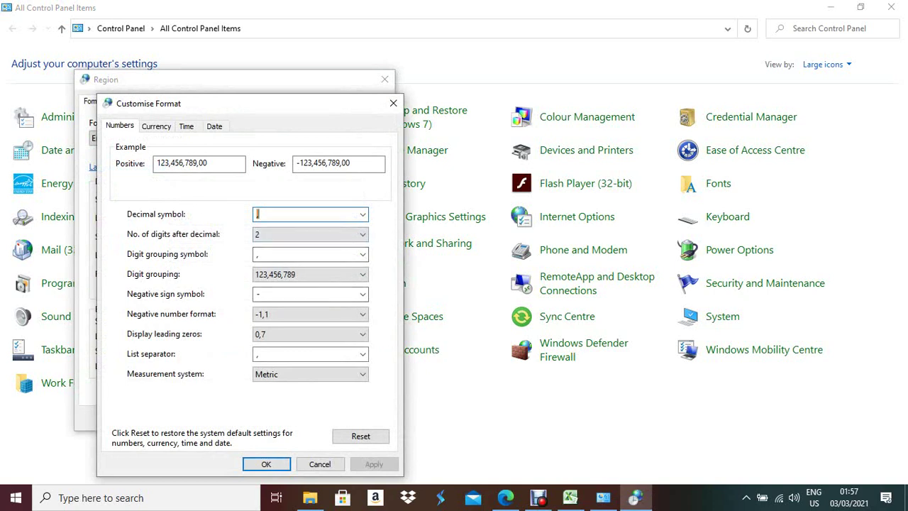
{"action": "type", "text": "."}
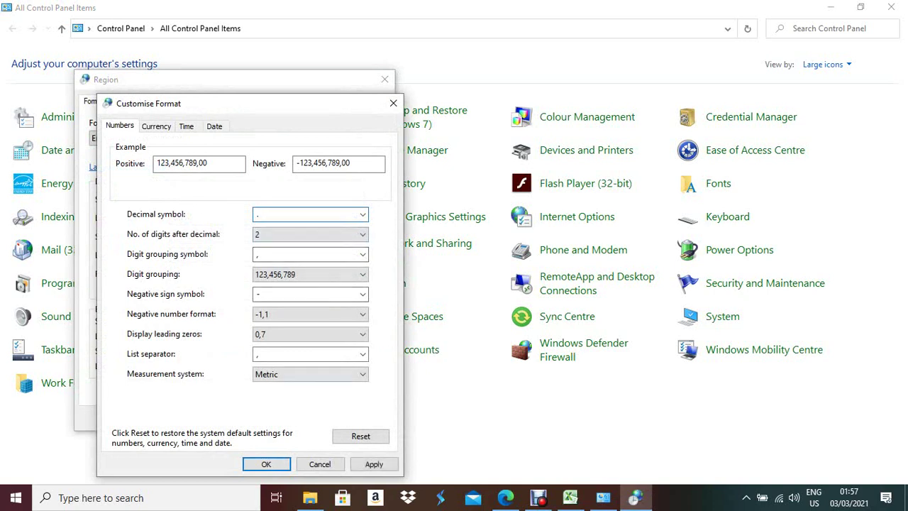
{"action": "left_click", "coordinate": [374, 464]}
{"action": "left_click", "coordinate": [266, 464]}
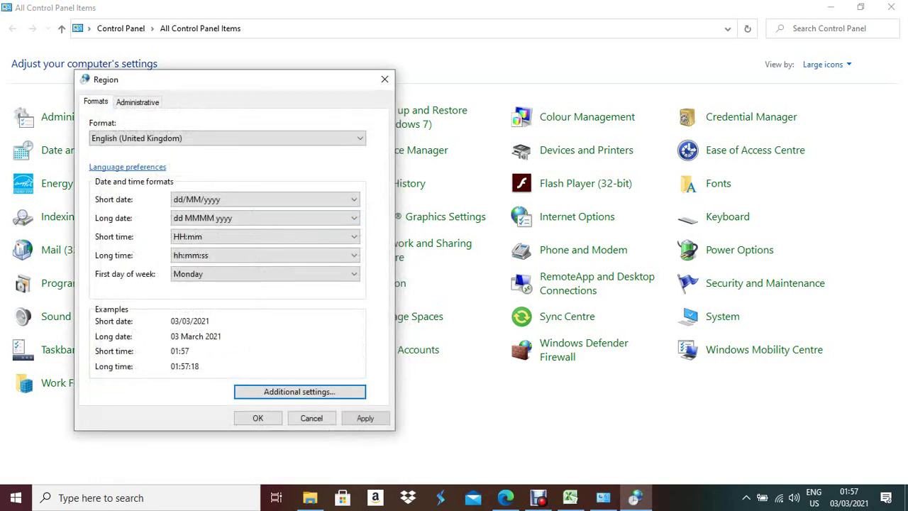
{"action": "left_click", "coordinate": [365, 418]}
{"action": "key", "text": "Return"}
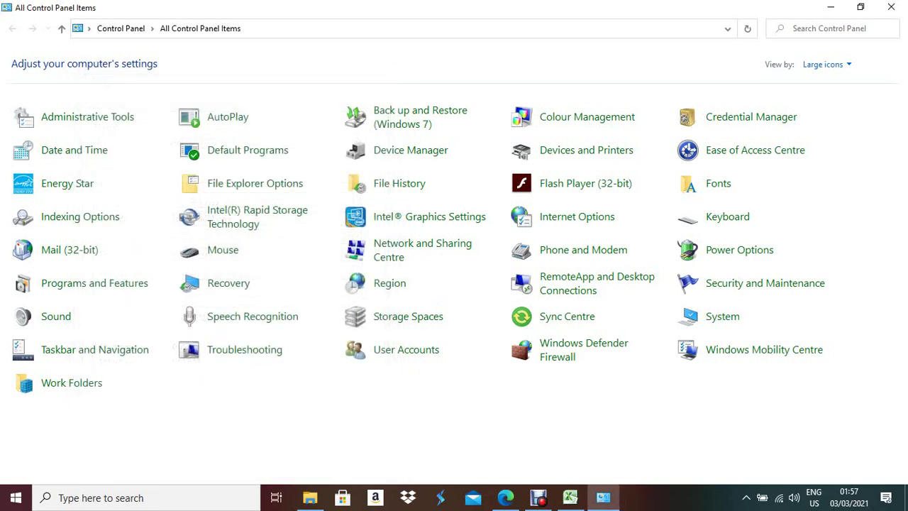
{"action": "key", "text": "alt+F4"}
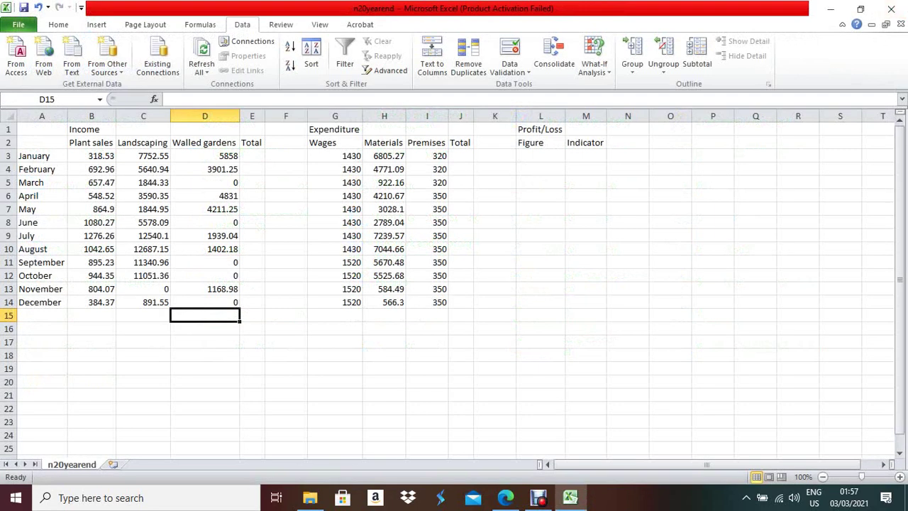
- Check cell B3, then locate question 14 in the exam PDF and highlight 'Edited by'
{"action": "left_click", "coordinate": [91, 156]}
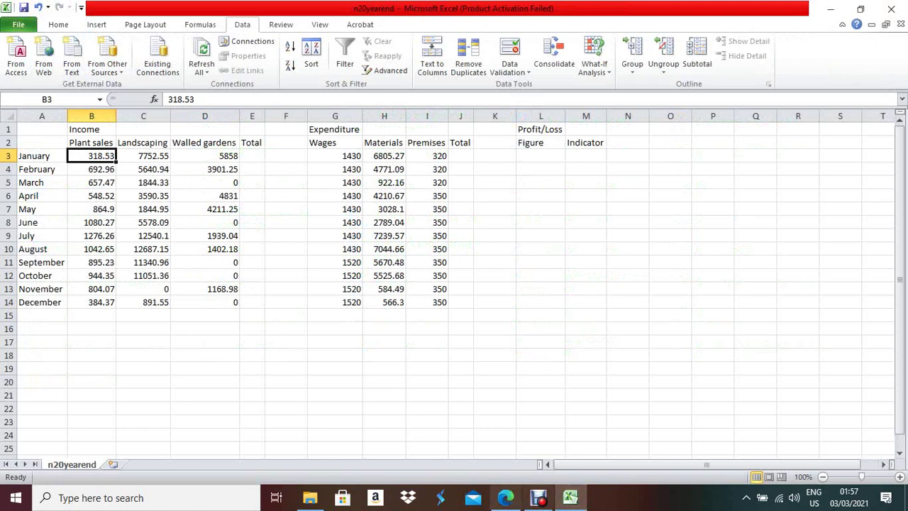
{"action": "left_click", "coordinate": [505, 498]}
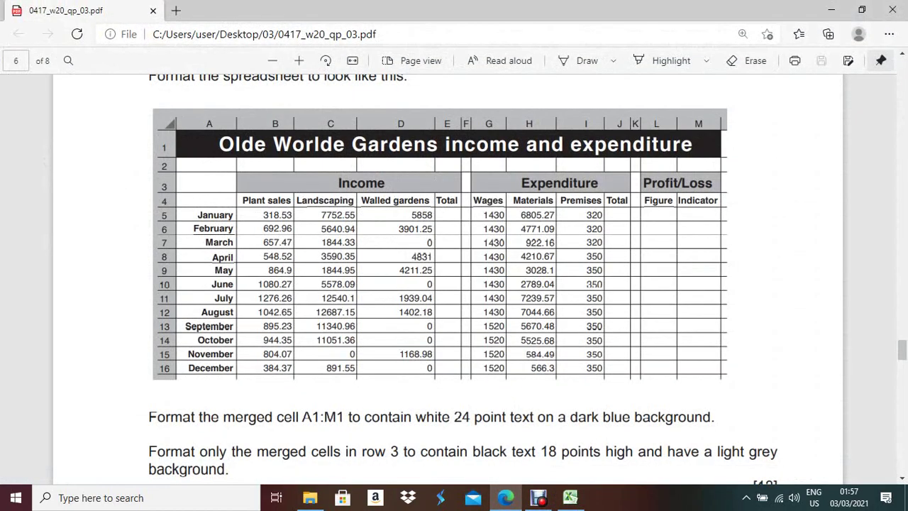
{"action": "scroll", "coordinate": [454, 284], "scroll_direction": "down", "scroll_amount": 1}
{"action": "scroll", "coordinate": [455, 284], "scroll_direction": "up", "scroll_amount": 5}
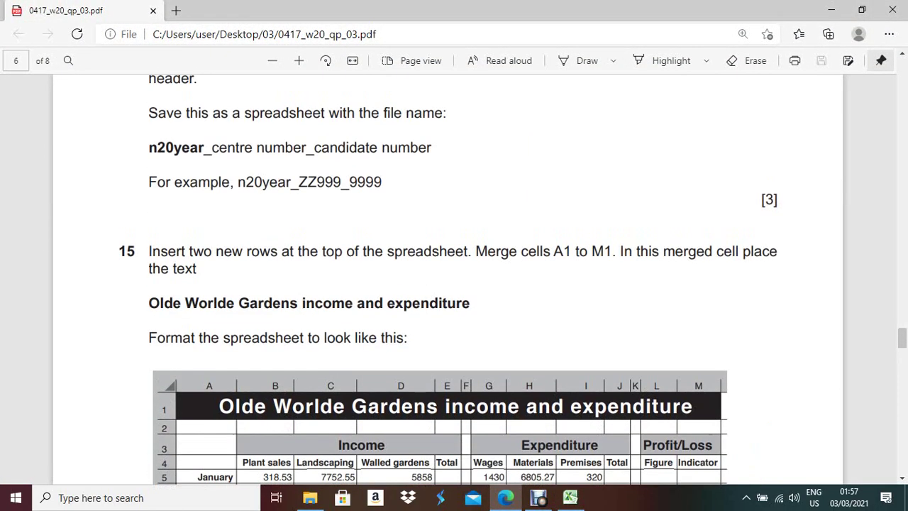
{"action": "scroll", "coordinate": [454, 284], "scroll_direction": "down", "scroll_amount": 2}
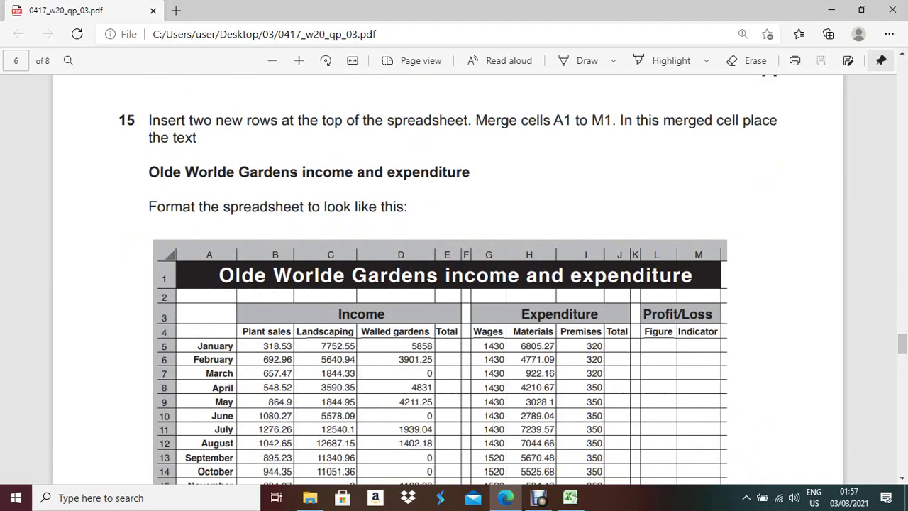
{"action": "scroll", "coordinate": [454, 283], "scroll_direction": "up", "scroll_amount": 4}
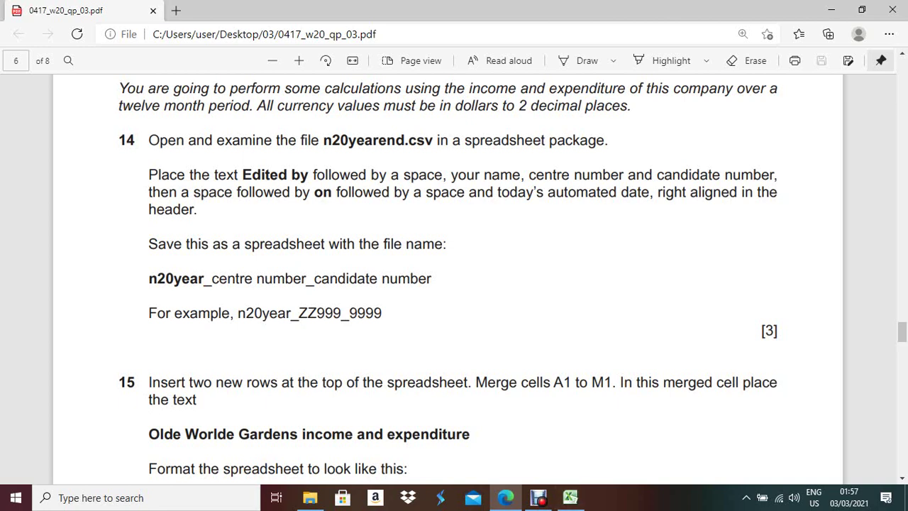
{"action": "left_click_drag", "start_coordinate": [243, 176], "coordinate": [309, 176]}
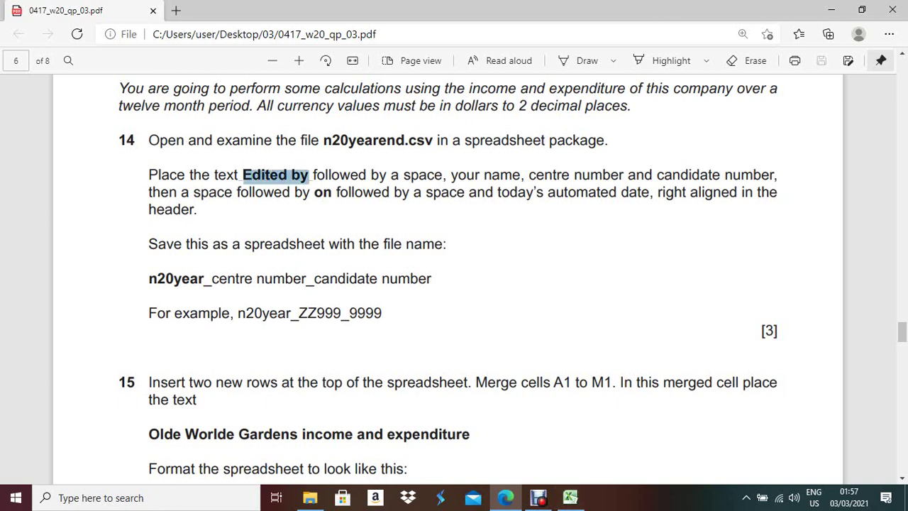
{"action": "left_click", "coordinate": [571, 497]}
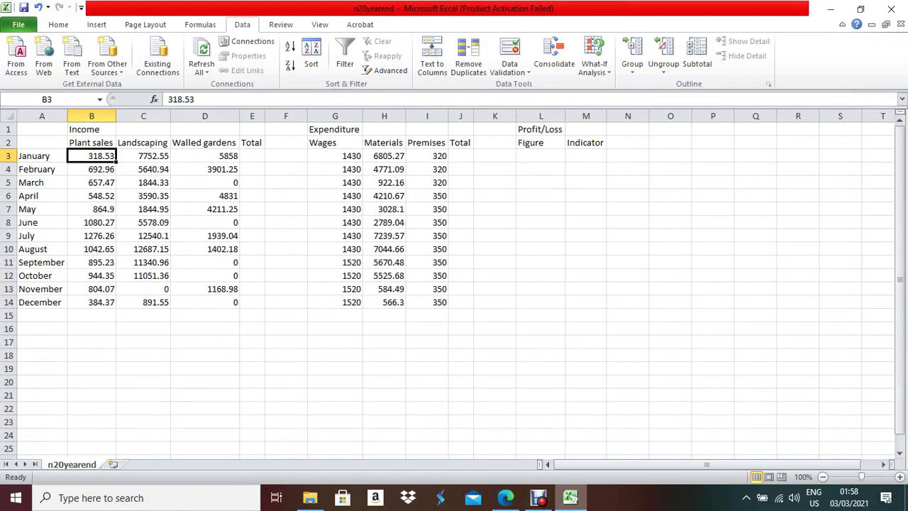
- Enter 'Edited by' with the candidate's name, centre and candidate numbers in the centre header
{"action": "left_click", "coordinate": [571, 498]}
{"action": "left_click", "coordinate": [570, 497]}
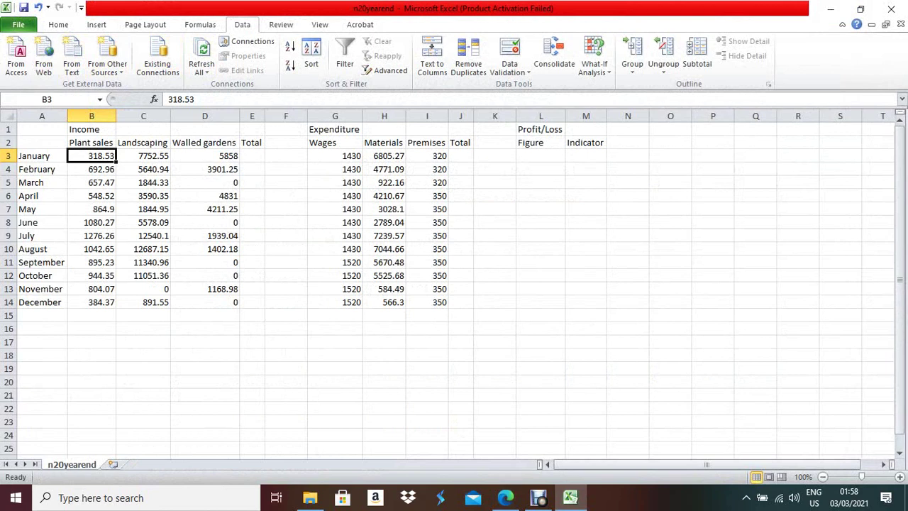
{"action": "left_click", "coordinate": [96, 24]}
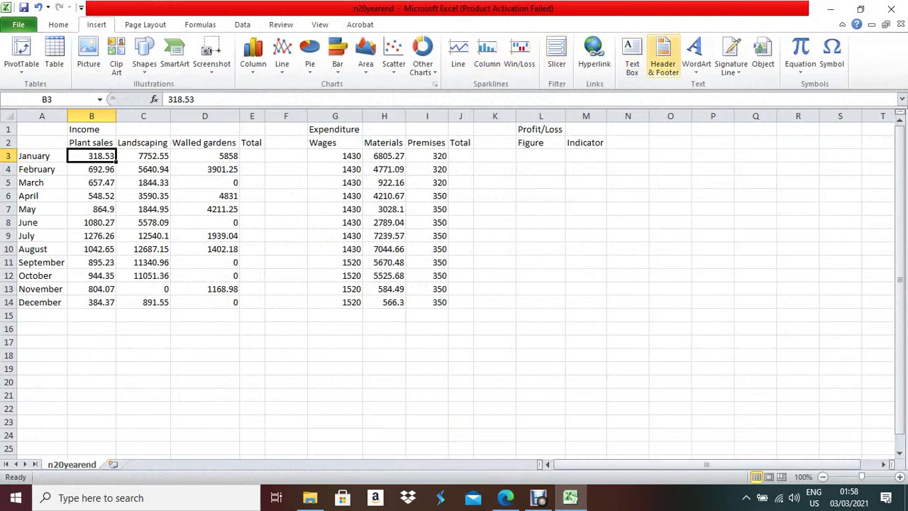
{"action": "left_click", "coordinate": [664, 57]}
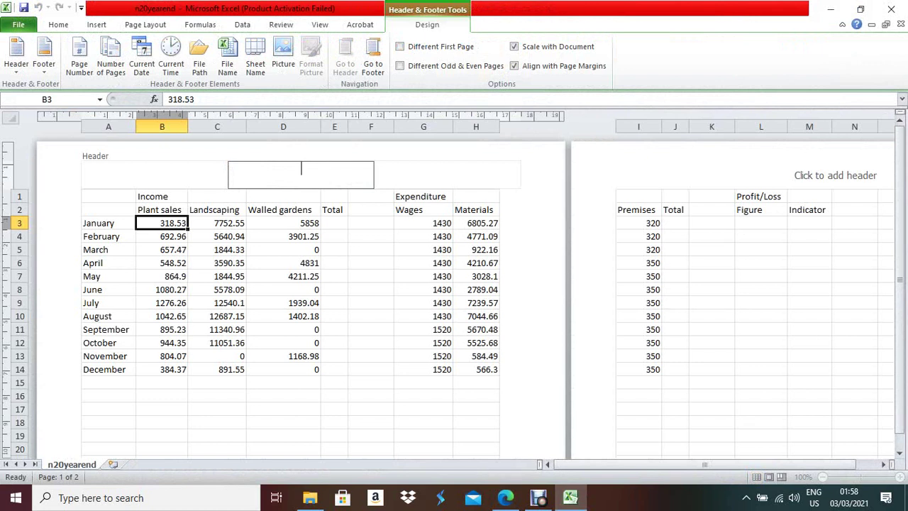
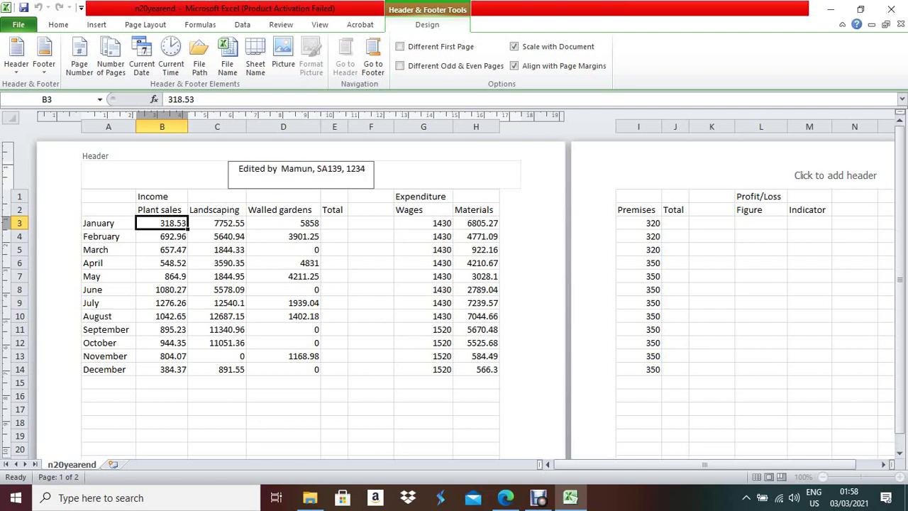
{"action": "left_click", "coordinate": [505, 497]}
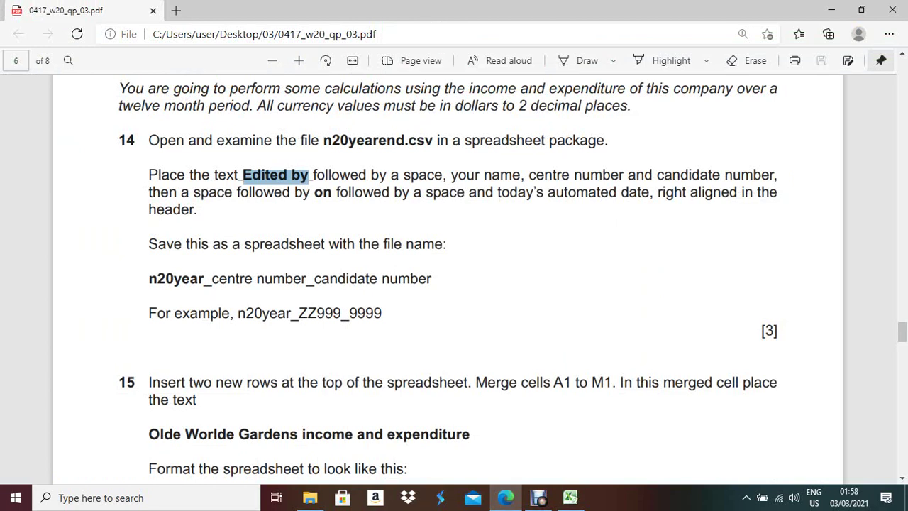
- Cut the 'Edited by' text from the centre header and paste it into the right section
{"action": "left_click_drag", "start_coordinate": [315, 192], "coordinate": [332, 192]}
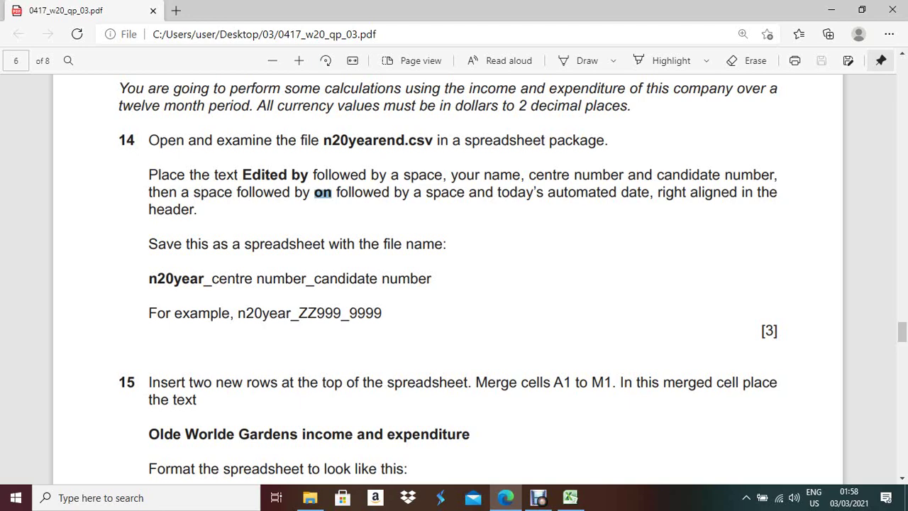
{"action": "left_click", "coordinate": [570, 497]}
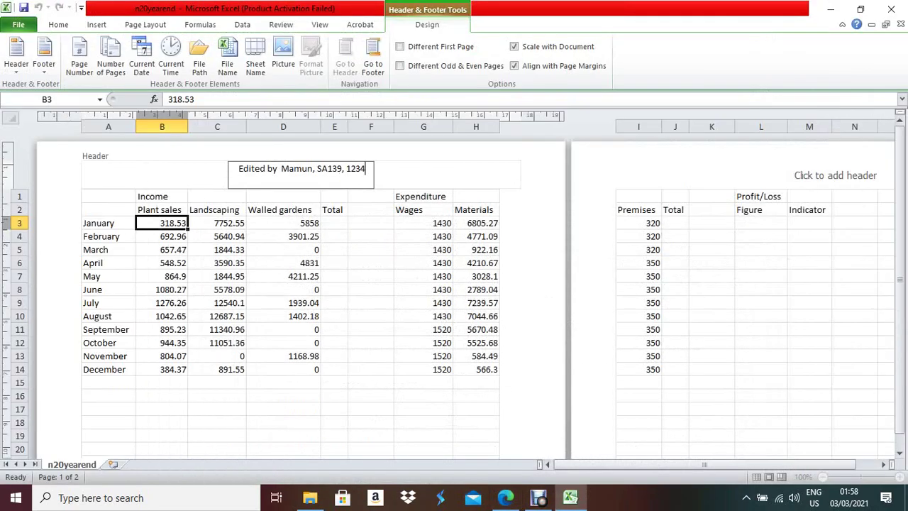
{"action": "key", "text": "shift+Left"}
{"action": "key", "text": "shift+Left"}
{"action": "key", "text": "shift+Left"}
{"action": "key", "text": "shift+Left"}
{"action": "key", "text": "shift+Left"}
{"action": "key", "text": "shift+Left"}
{"action": "key", "text": "shift+Left"}
{"action": "key", "text": "shift+Left"}
{"action": "key", "text": "shift+Left"}
{"action": "key", "text": "shift+Left"}
{"action": "key", "text": "shift+Left"}
{"action": "key", "text": "shift+Left"}
{"action": "key", "text": "shift+Left"}
{"action": "key", "text": "shift+Left"}
{"action": "key", "text": "shift+Left"}
{"action": "key", "text": "shift+Left"}
{"action": "key", "text": "shift+Left"}
{"action": "key", "text": "shift+Left"}
{"action": "key", "text": "shift+Left"}
{"action": "key", "text": "shift+Left"}
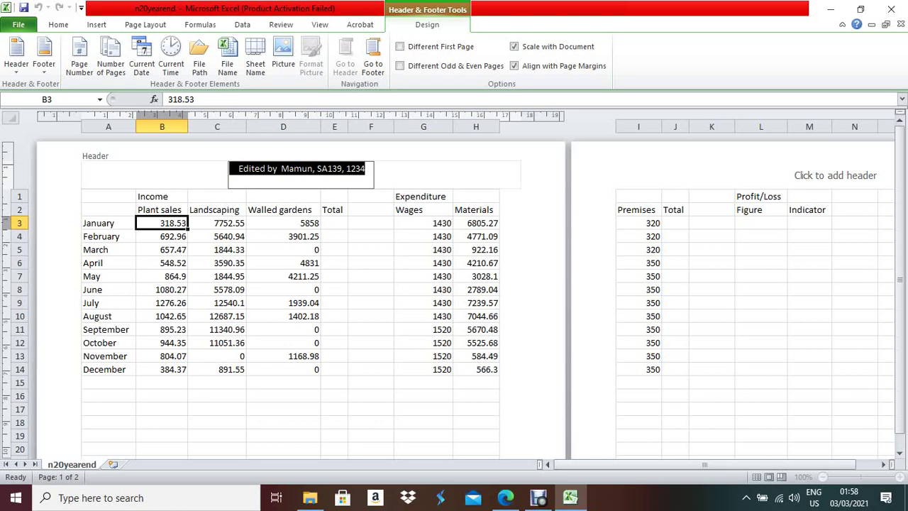
{"action": "key", "text": "ctrl+x"}
{"action": "key", "text": "Tab"}
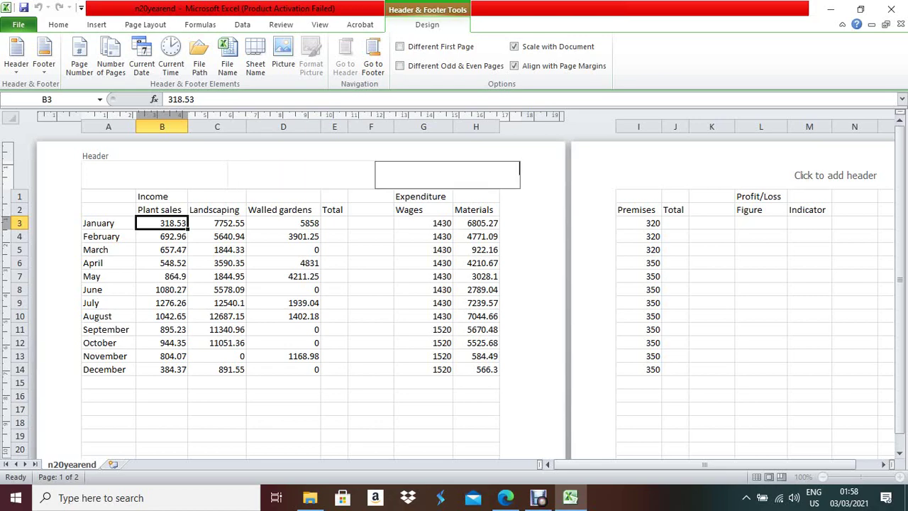
{"action": "key", "text": "ctrl+v"}
{"action": "key", "text": "alt+Tab"}
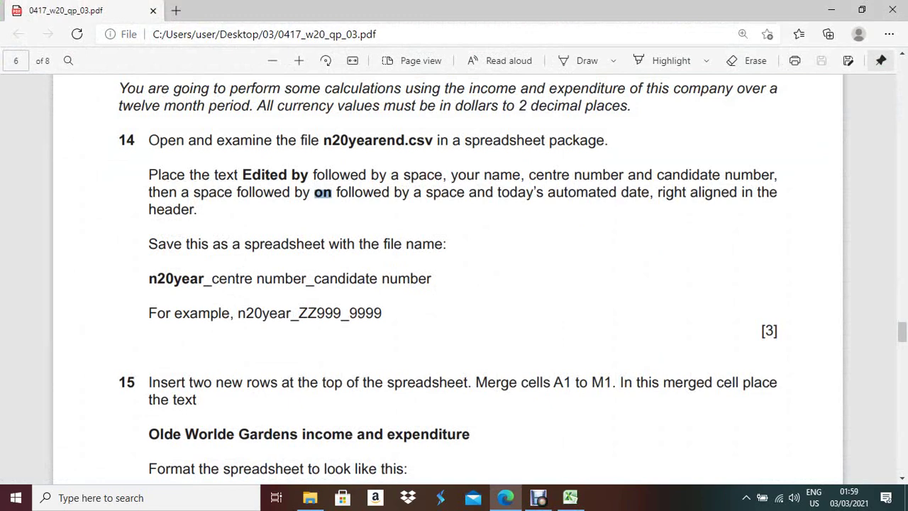
{"action": "key", "text": "alt+Tab"}
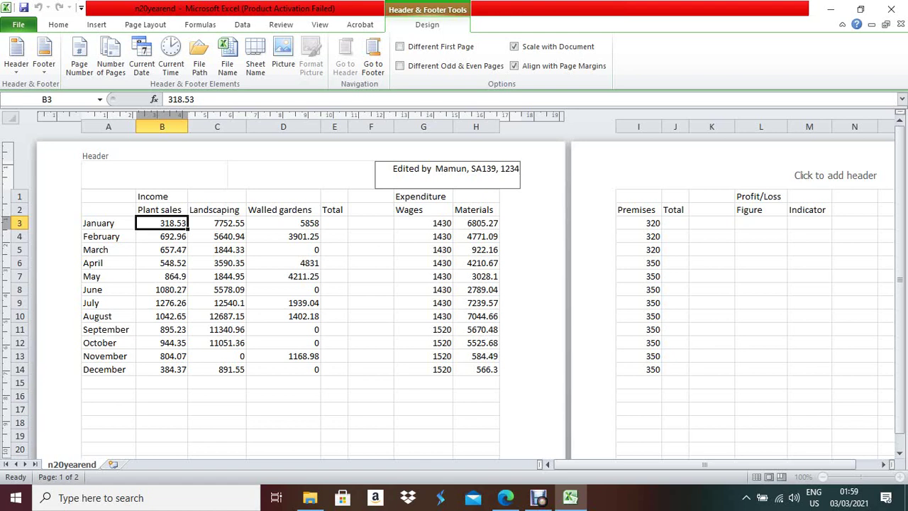
- End the right header with 'on' and an automatic date field, which shows 03/03/2021
{"action": "type", "text": "o"}
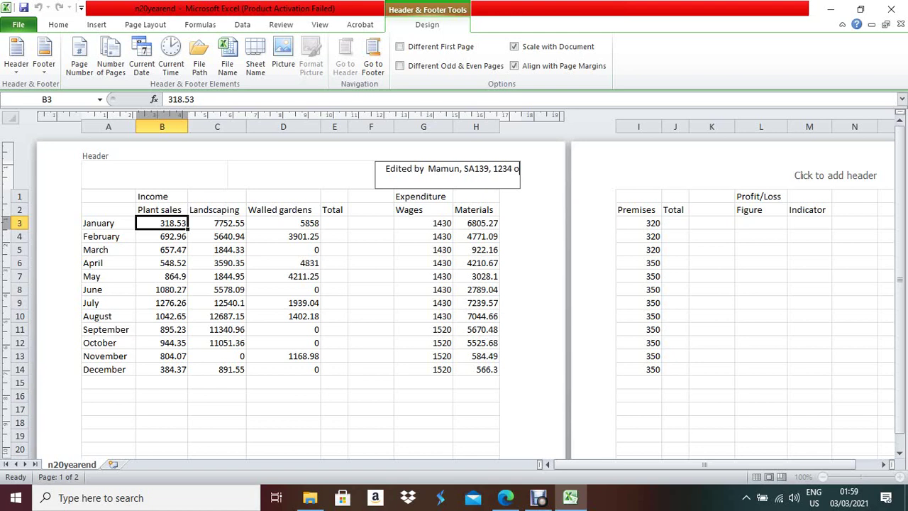
{"action": "type", "text": "n"}
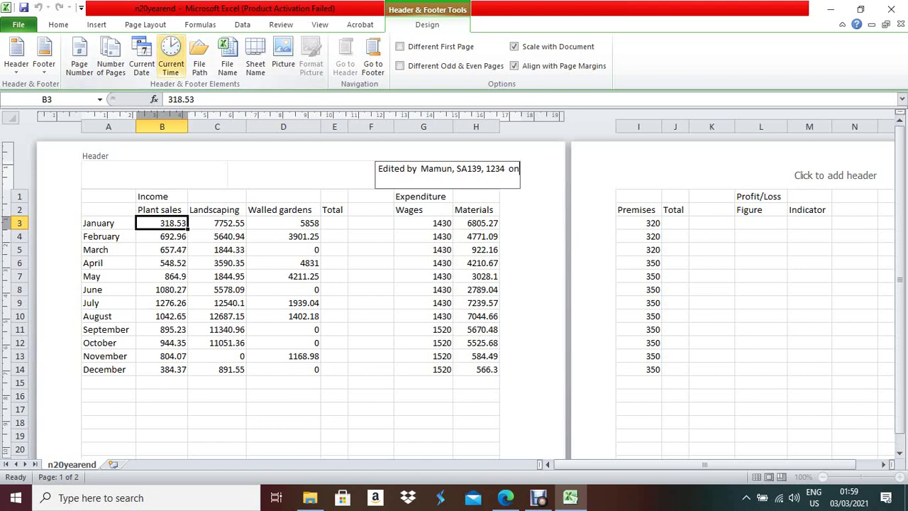
{"action": "left_click", "coordinate": [142, 56]}
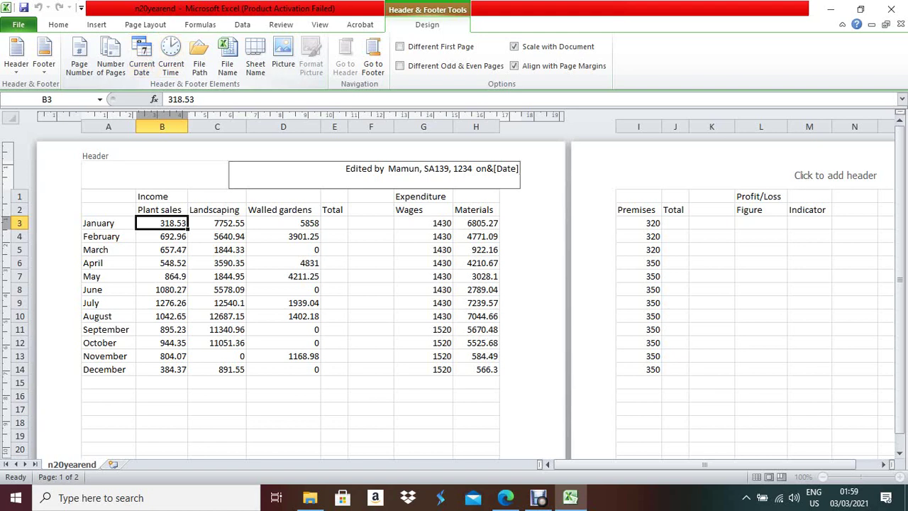
{"action": "left_click", "coordinate": [487, 168]}
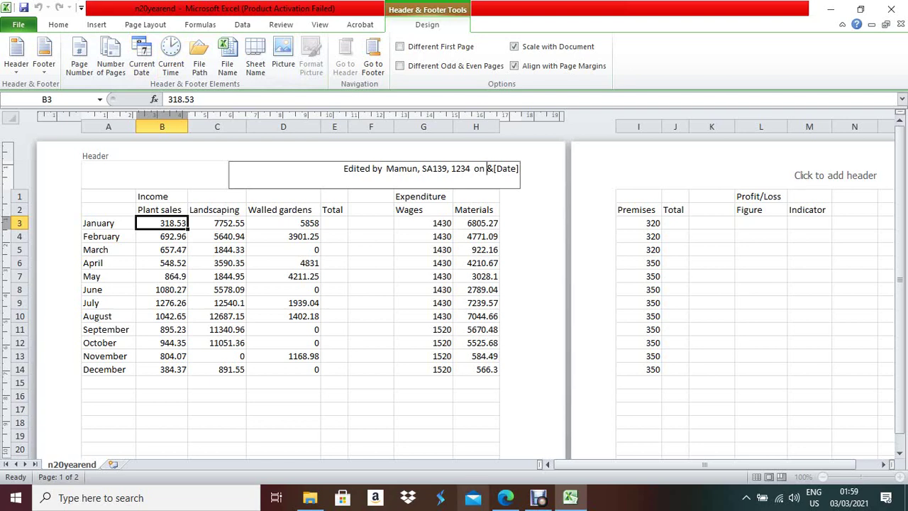
{"action": "left_click", "coordinate": [505, 498]}
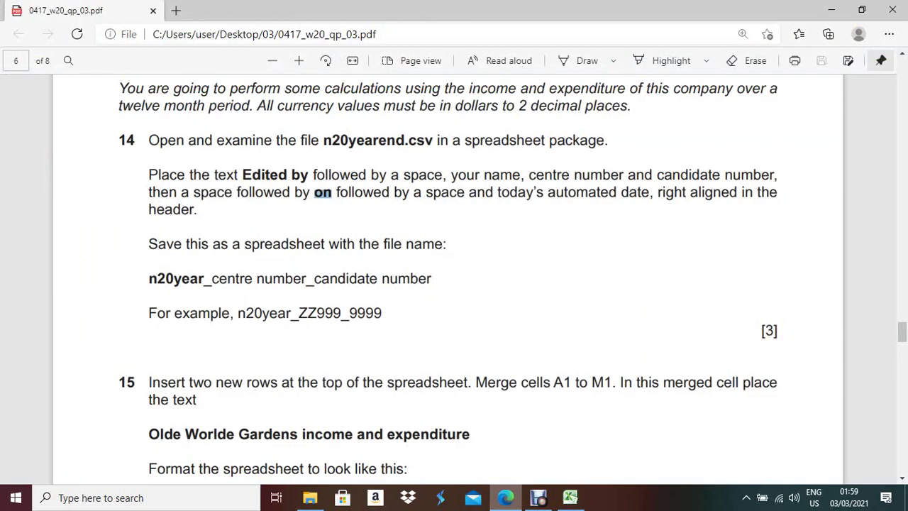
{"action": "key", "text": "alt+Tab"}
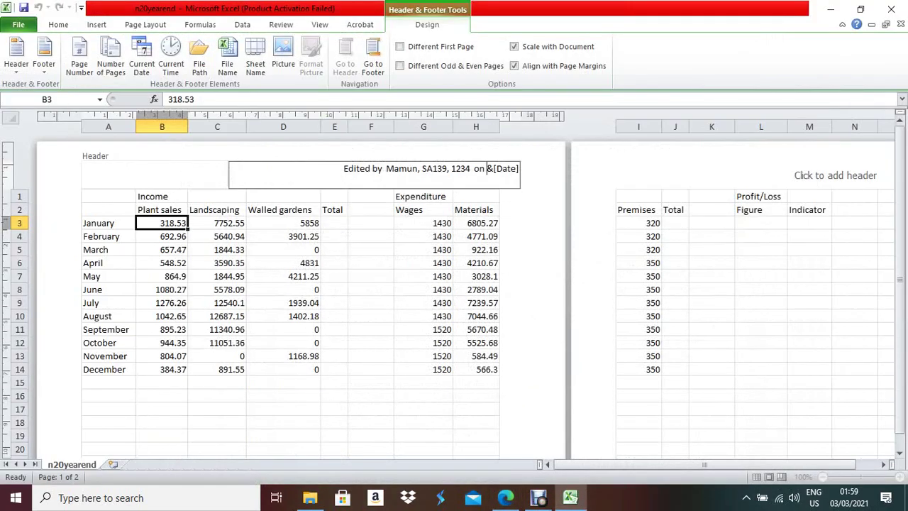
{"action": "left_click", "coordinate": [370, 223]}
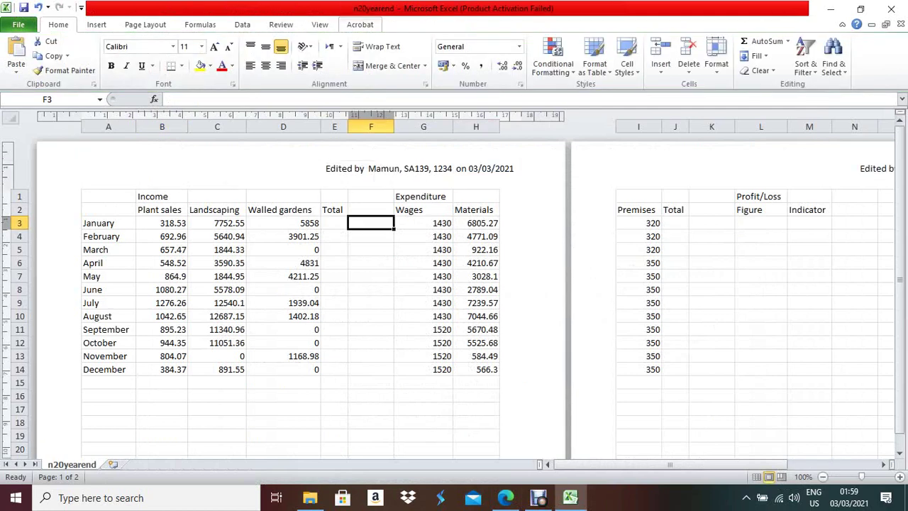
- Return the worksheet to Normal view and check the next instruction in the exam paper
{"action": "left_click", "coordinate": [320, 24]}
{"action": "left_click", "coordinate": [16, 57]}
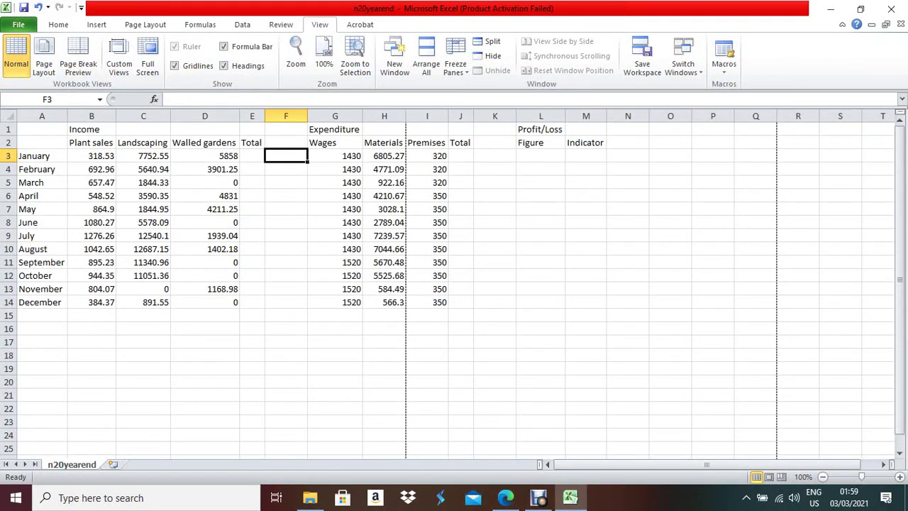
{"action": "key", "text": "alt+Tab"}
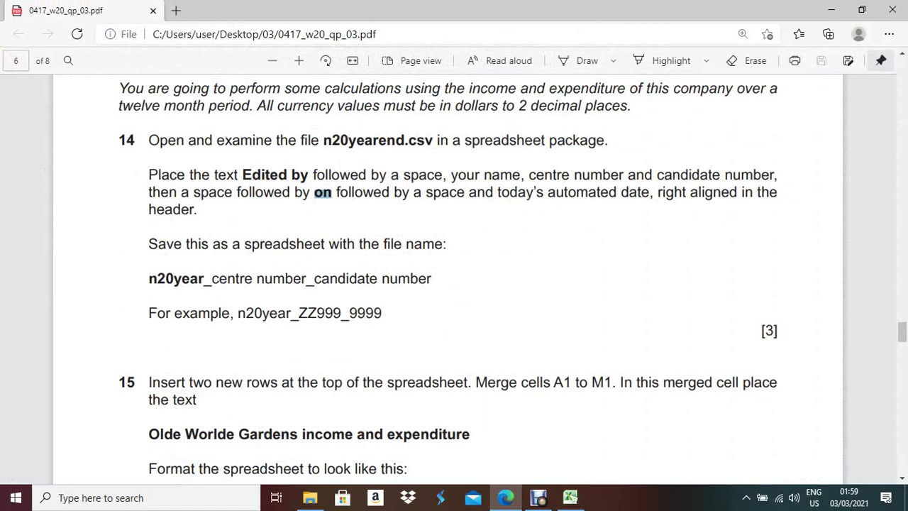
{"action": "key", "text": "alt+Tab"}
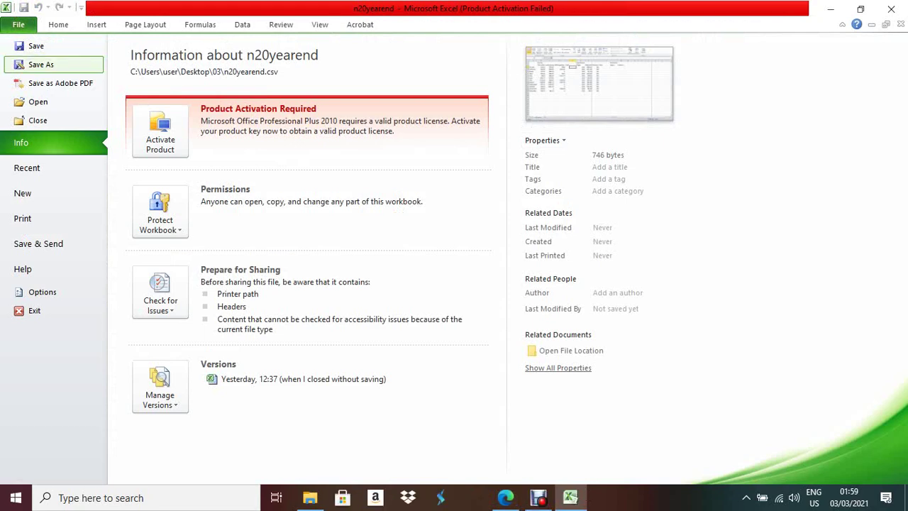
- Save as an Excel Workbook named n20yea plus the centre and candidate numbers
{"action": "key", "text": "Escape"}
{"action": "key", "text": "F12"}
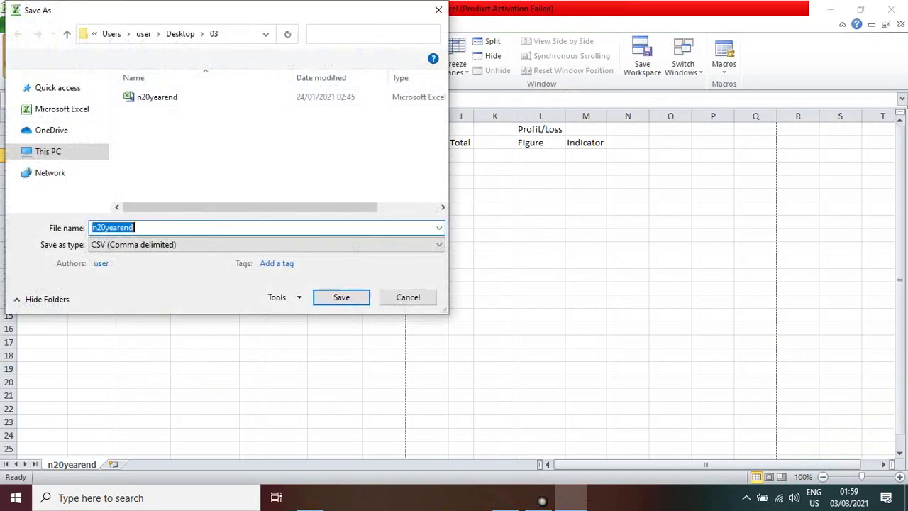
{"action": "left_click", "coordinate": [267, 245]}
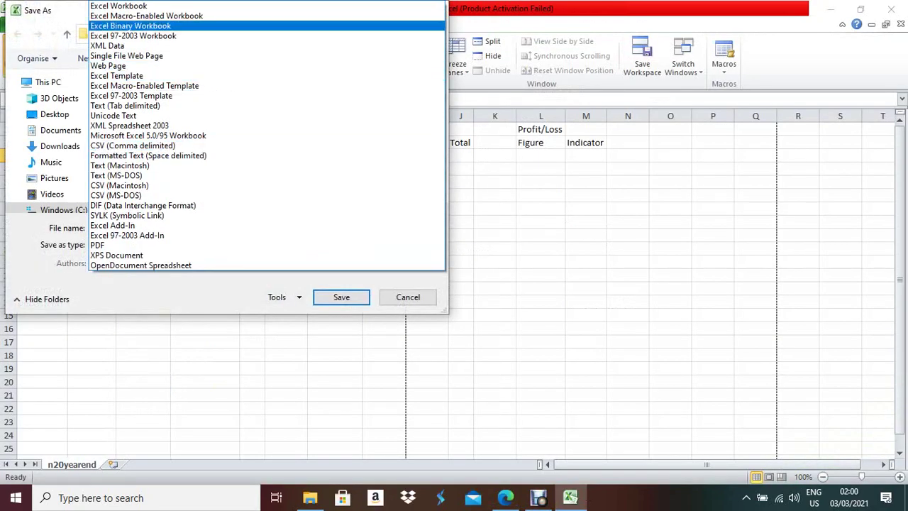
{"action": "key", "text": "Return"}
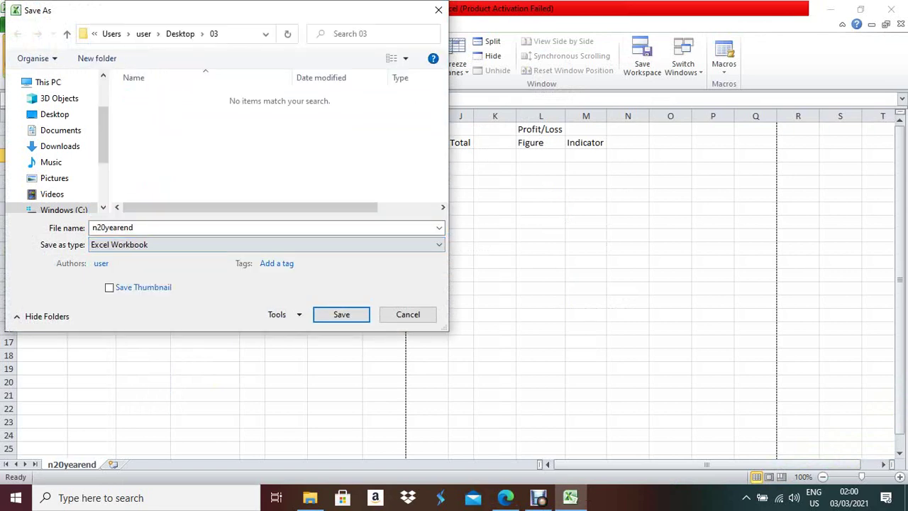
{"action": "key", "text": "alt+Tab"}
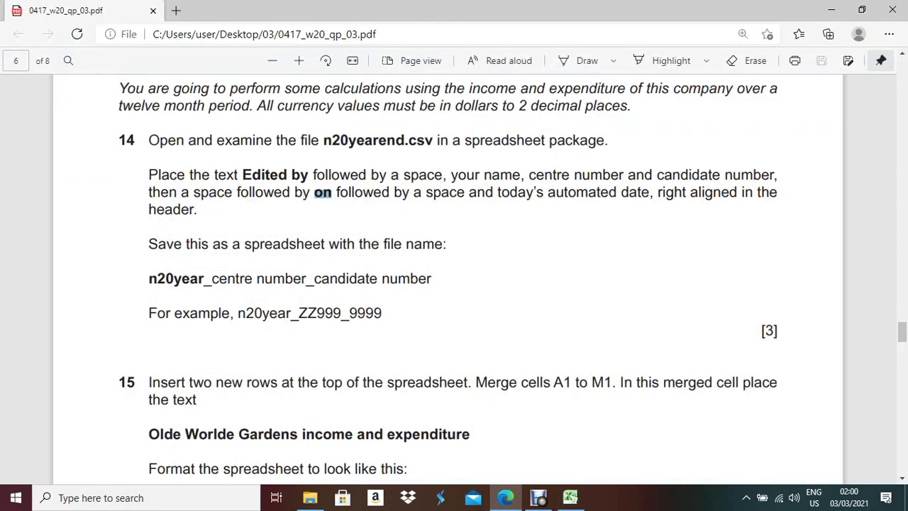
{"action": "key", "text": "alt+Tab"}
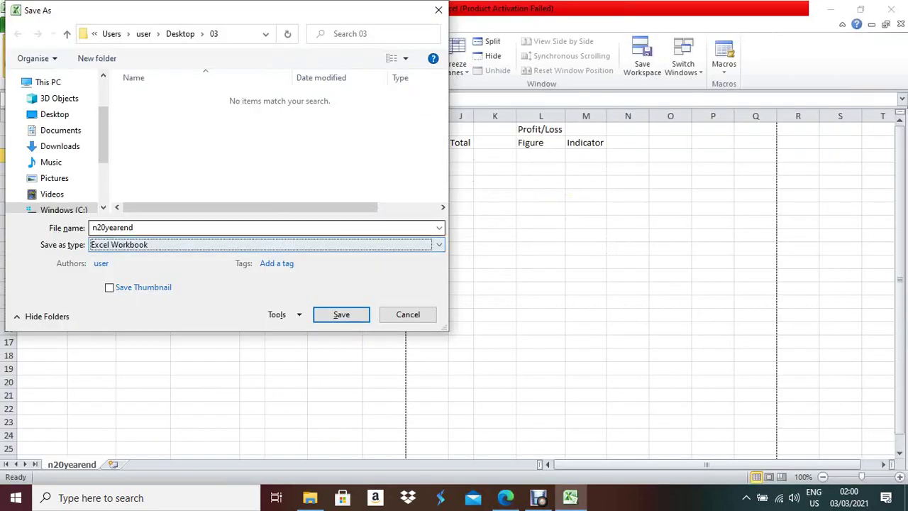
{"action": "key", "text": "End"}
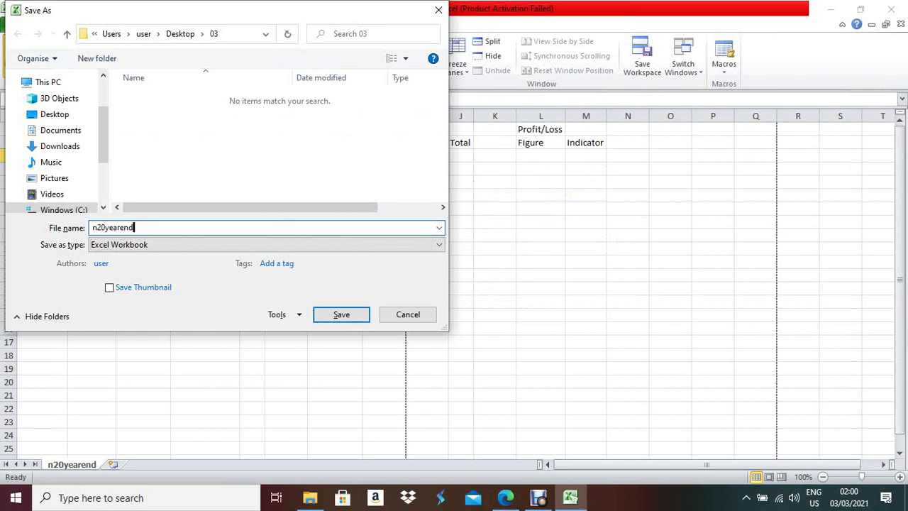
{"action": "key", "text": "BackSpace"}
{"action": "key", "text": "BackSpace"}
{"action": "key", "text": "BackSpace"}
{"action": "key", "text": "BackSpace"}
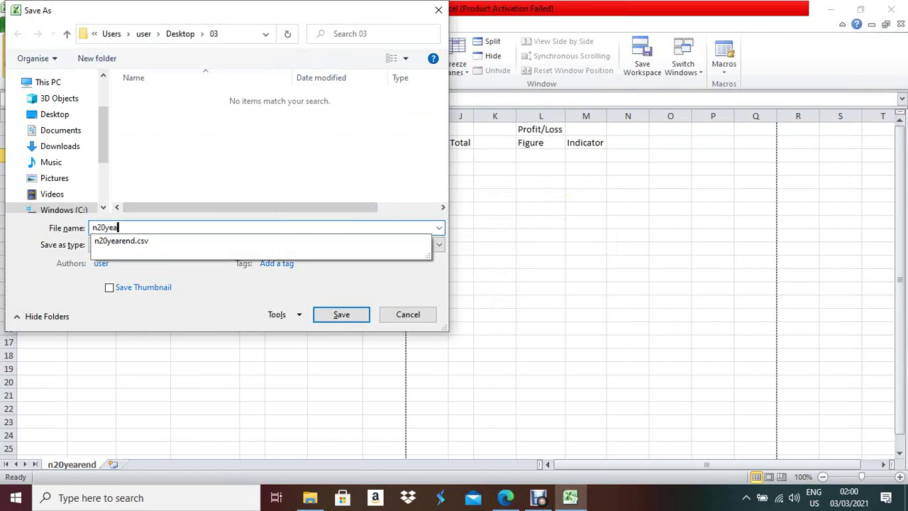
{"action": "type", "text": "_SA13"}
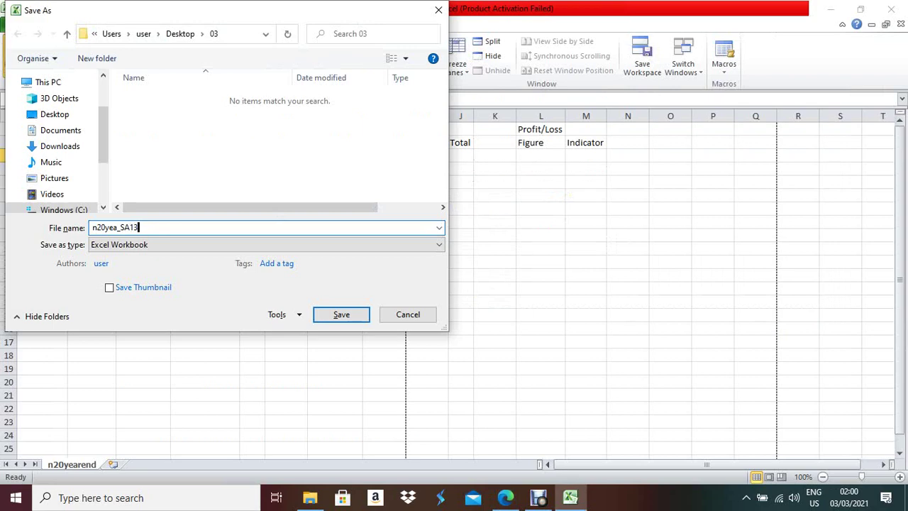
{"action": "type", "text": "9_1234"}
{"action": "key", "text": "Return"}
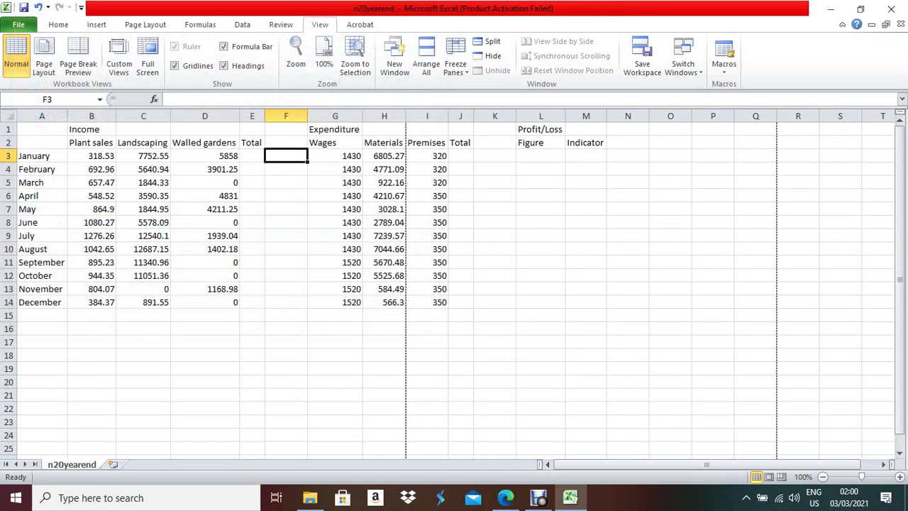
- Read ahead to the next task in the exam paper
{"action": "key", "text": "alt+Tab"}
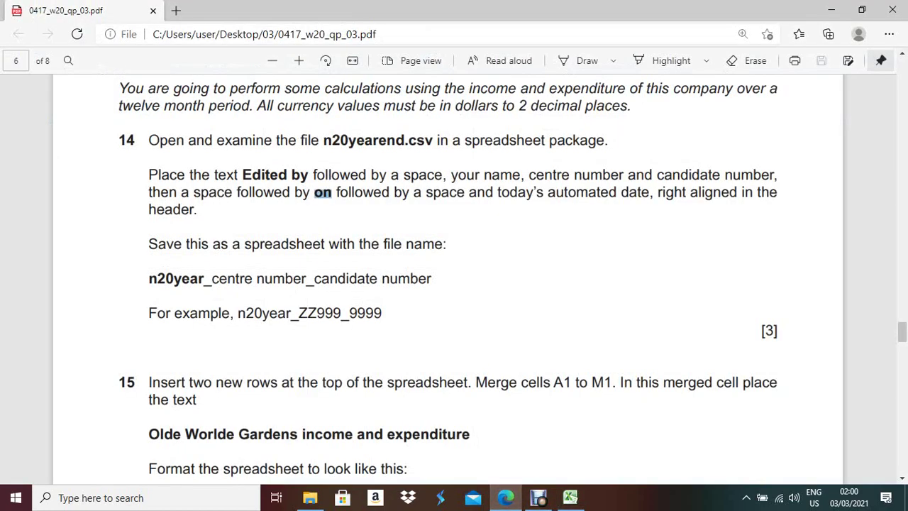
{"action": "scroll", "coordinate": [454, 284], "scroll_direction": "down", "scroll_amount": 1}
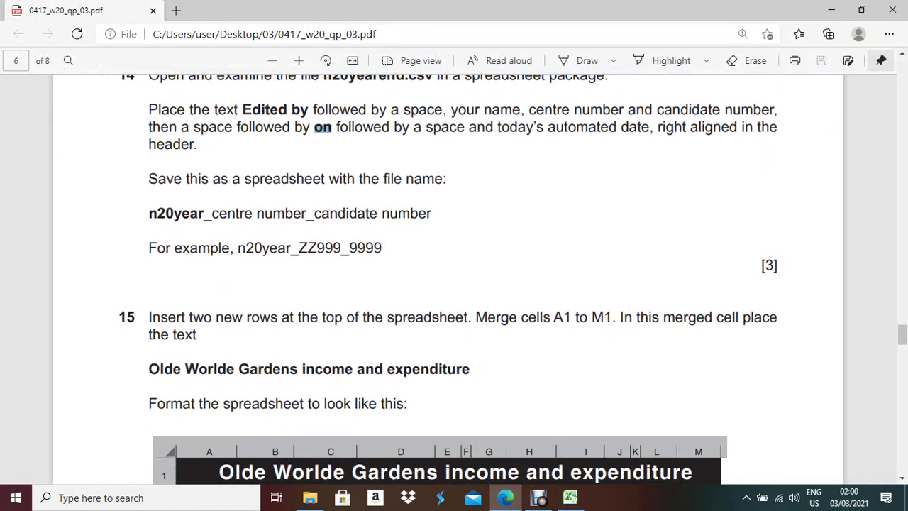
{"action": "scroll", "coordinate": [454, 284], "scroll_direction": "down", "scroll_amount": 1}
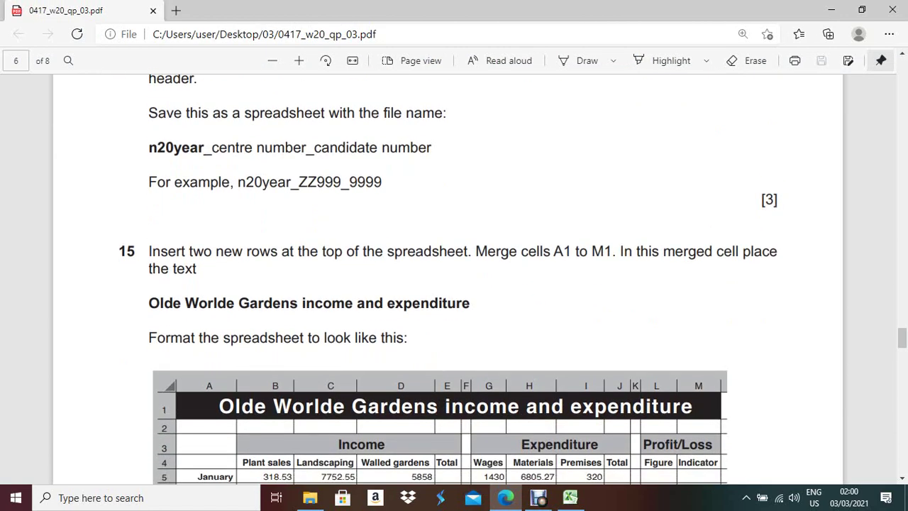
{"action": "scroll", "coordinate": [454, 283], "scroll_direction": "down", "scroll_amount": 2}
{"action": "key", "text": "alt+Tab"}
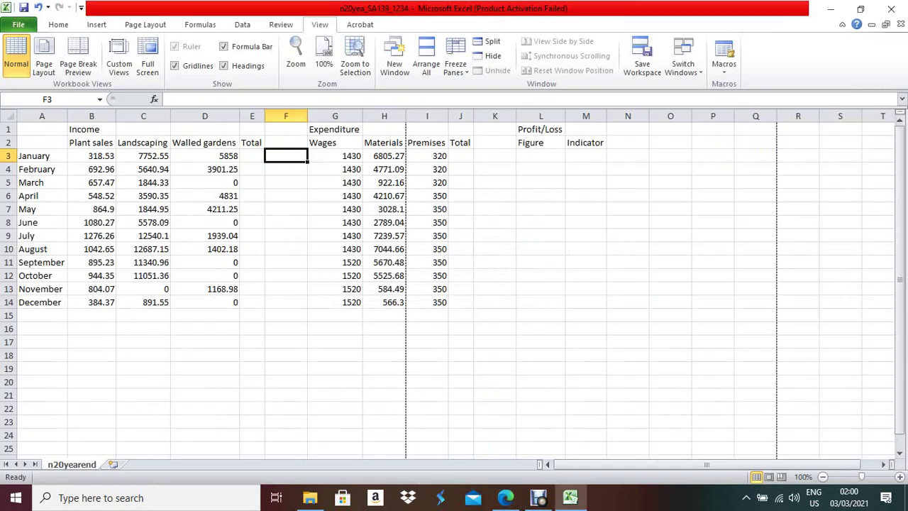
- Insert two blank rows above the table and copy the heading text from the exam paper
{"action": "left_click_drag", "start_coordinate": [7, 129], "coordinate": [7, 142]}
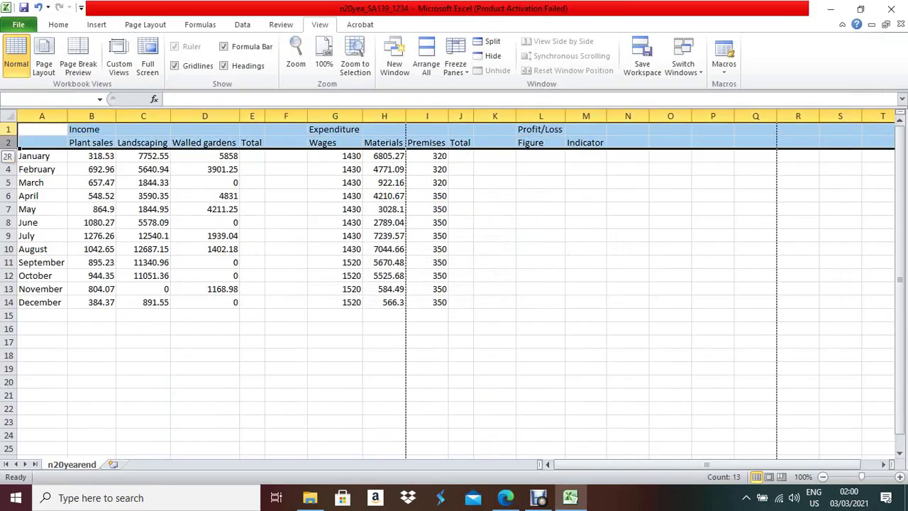
{"action": "right_click", "coordinate": [10, 140]}
{"action": "left_click", "coordinate": [44, 224]}
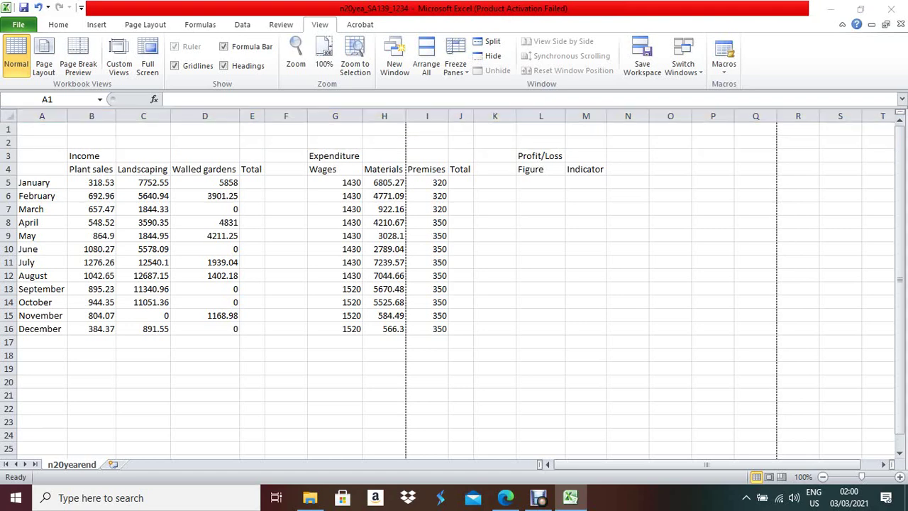
{"action": "key", "text": "alt+Tab"}
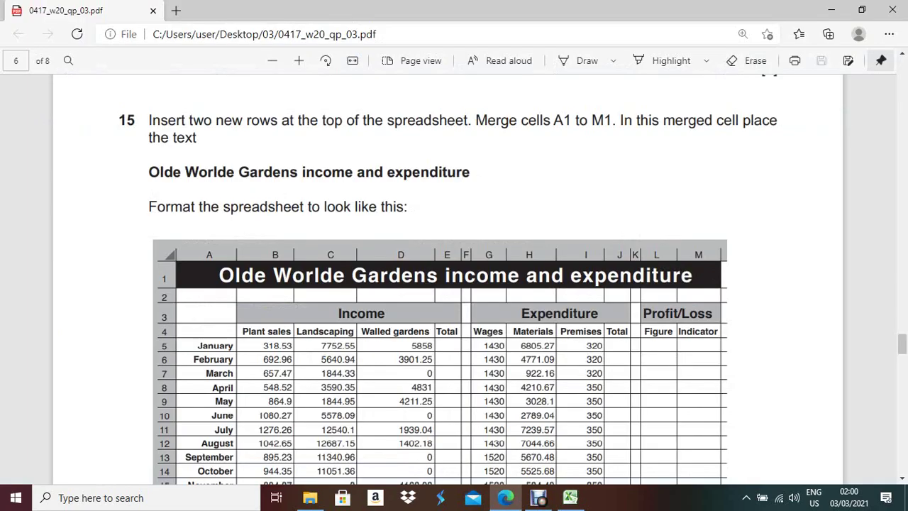
{"action": "left_click_drag", "start_coordinate": [149, 173], "coordinate": [470, 172]}
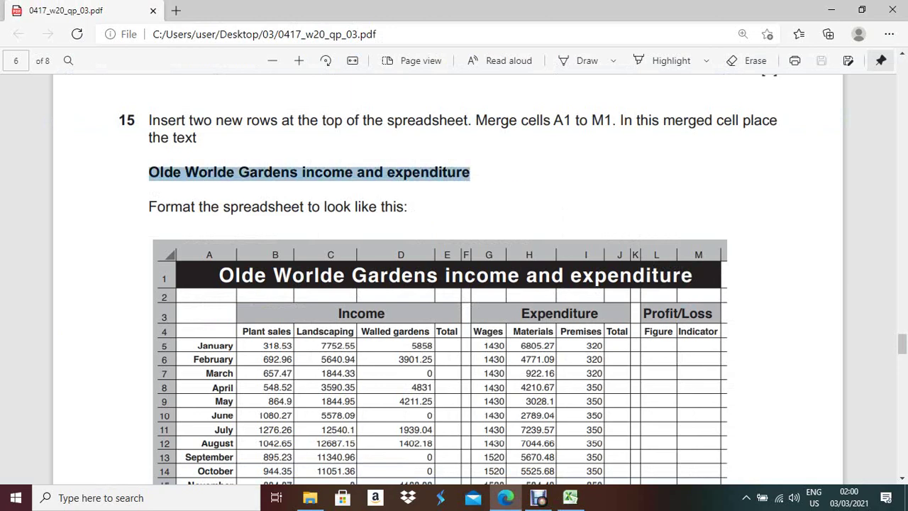
{"action": "key", "text": "alt+Tab"}
- Merge and centre A1:M1 and enter 'Olde Worlde Gardens income and expenditure' there
{"action": "left_click_drag", "start_coordinate": [42, 129], "coordinate": [586, 129]}
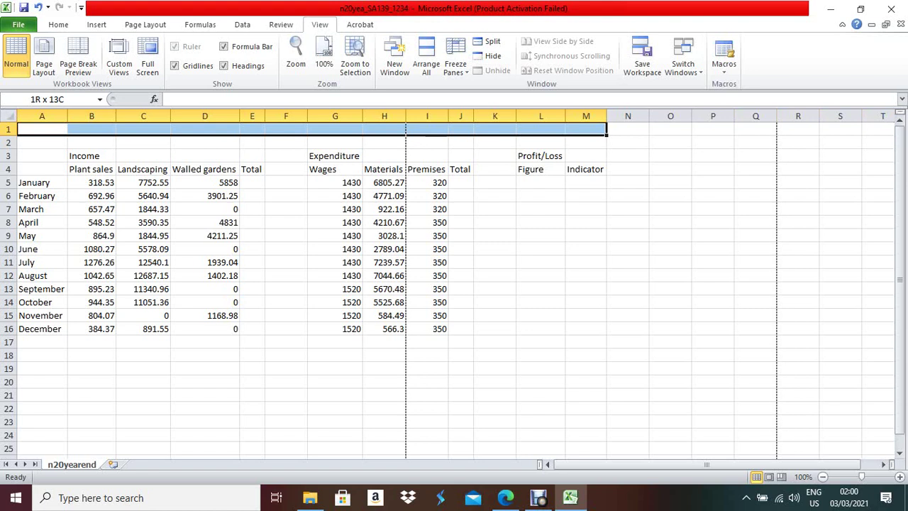
{"action": "left_click", "coordinate": [58, 24]}
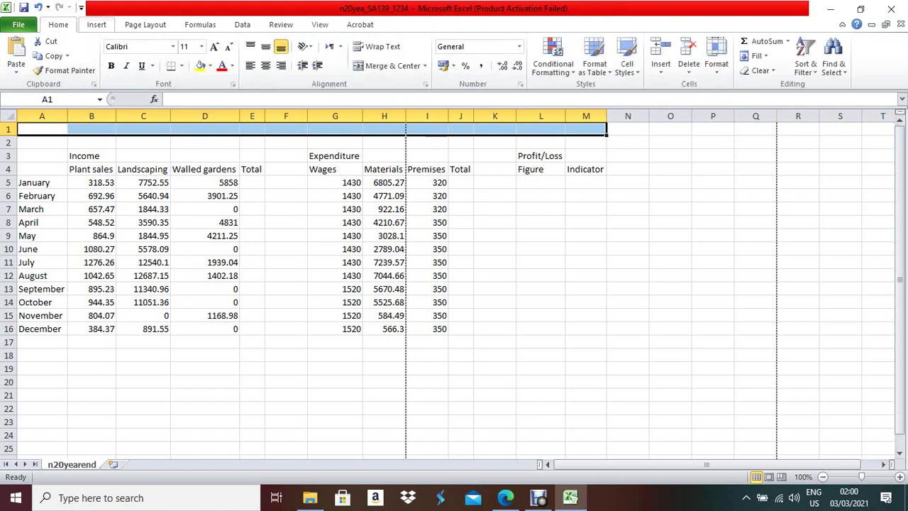
{"action": "left_click", "coordinate": [391, 65]}
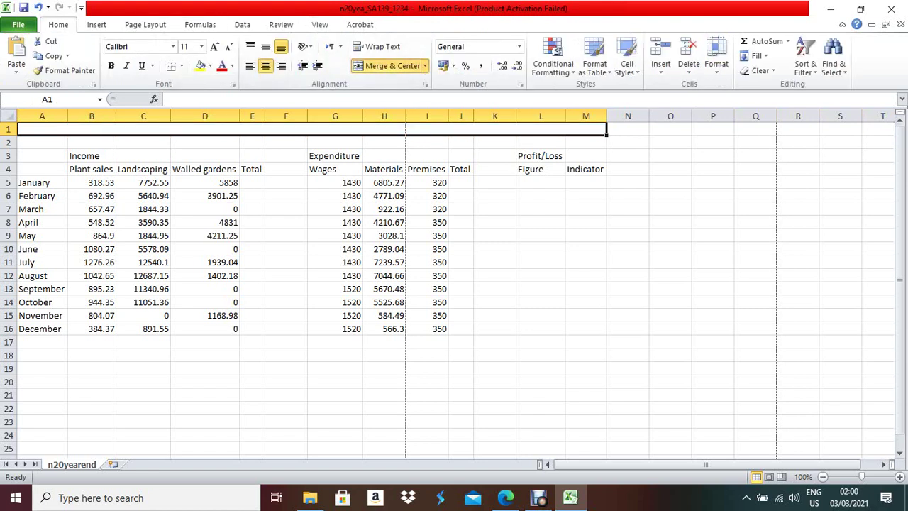
{"action": "key", "text": "ctrl+v"}
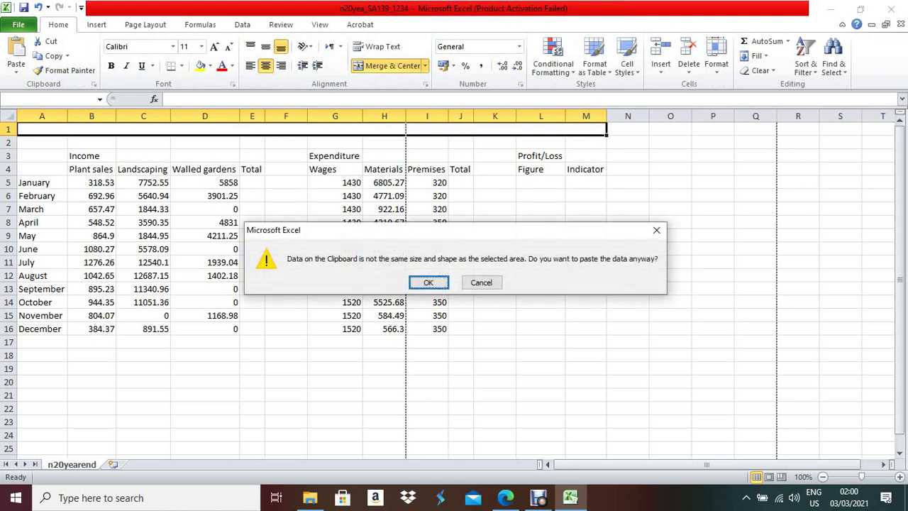
{"action": "key", "text": "Return"}
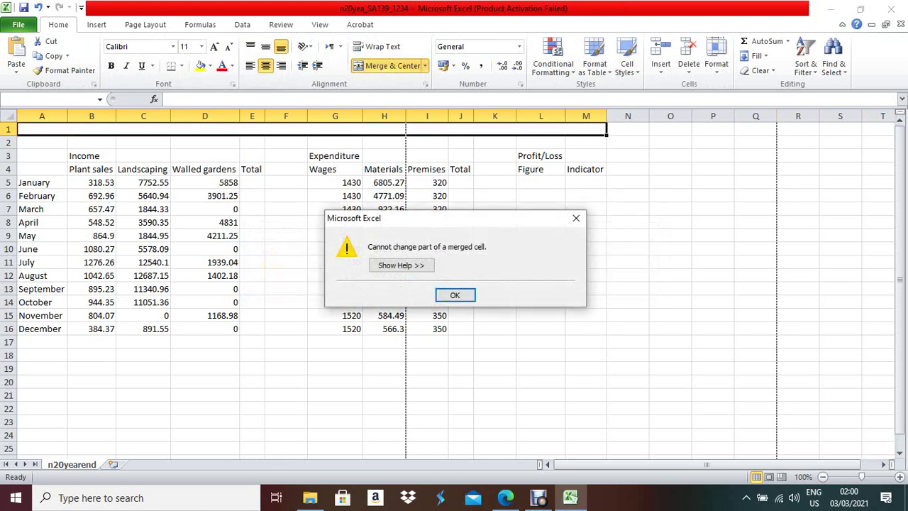
{"action": "key", "text": "Return"}
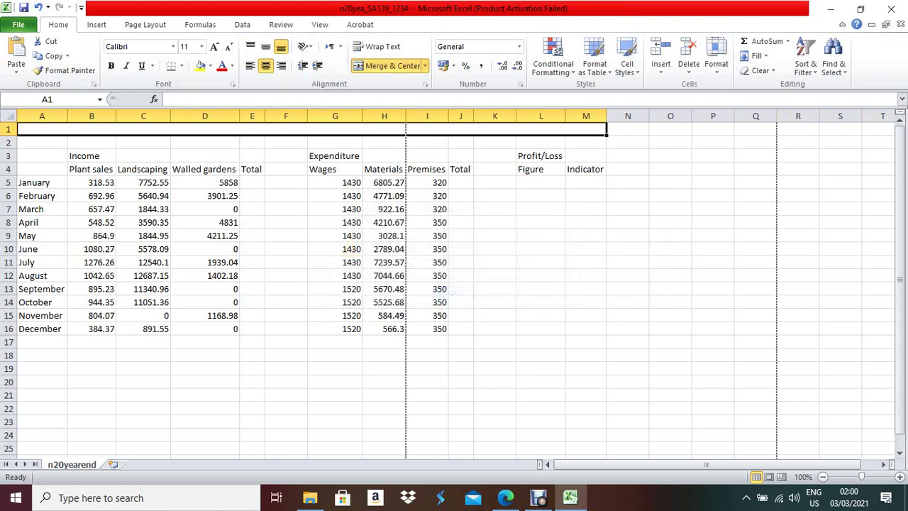
{"action": "key", "text": "F2"}
{"action": "key", "text": "ctrl+v"}
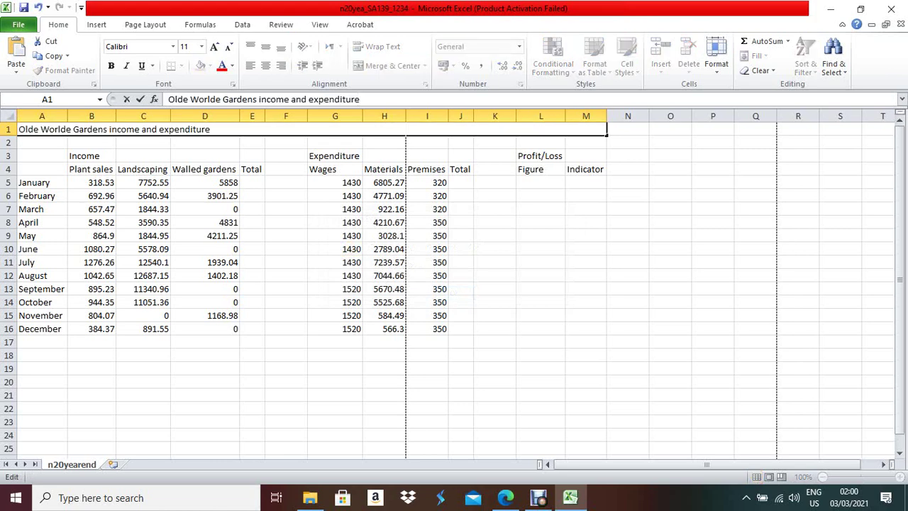
{"action": "key", "text": "Return"}
- Read the next formatting instruction in the question paper
{"action": "key", "text": "alt+Tab"}
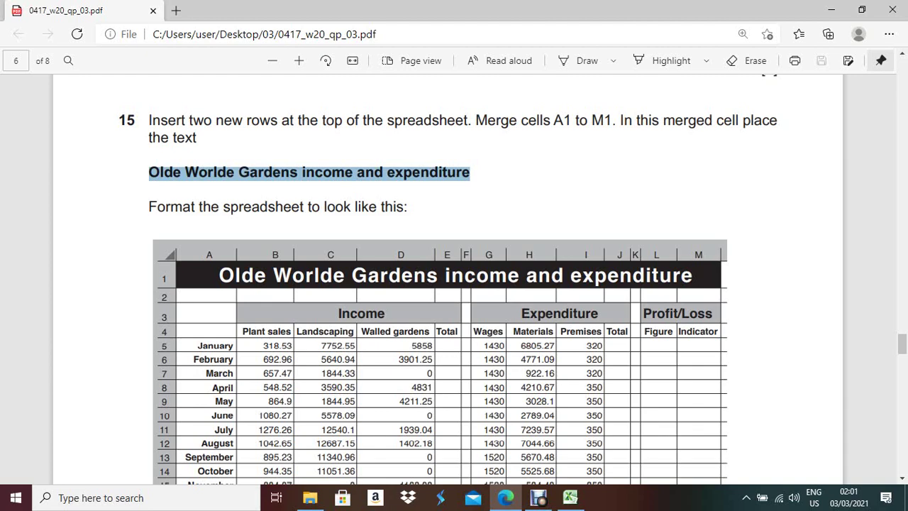
{"action": "scroll", "coordinate": [454, 284], "scroll_direction": "down", "scroll_amount": 1}
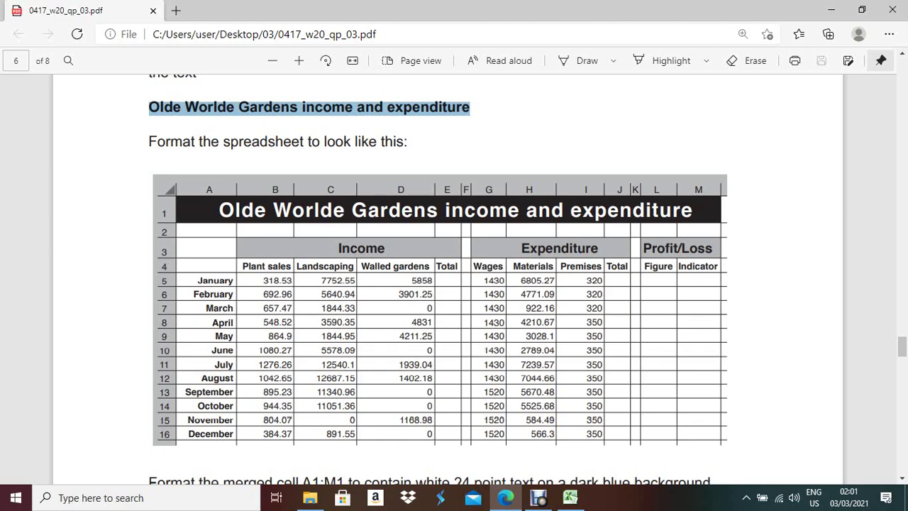
{"action": "key", "text": "alt+Tab"}
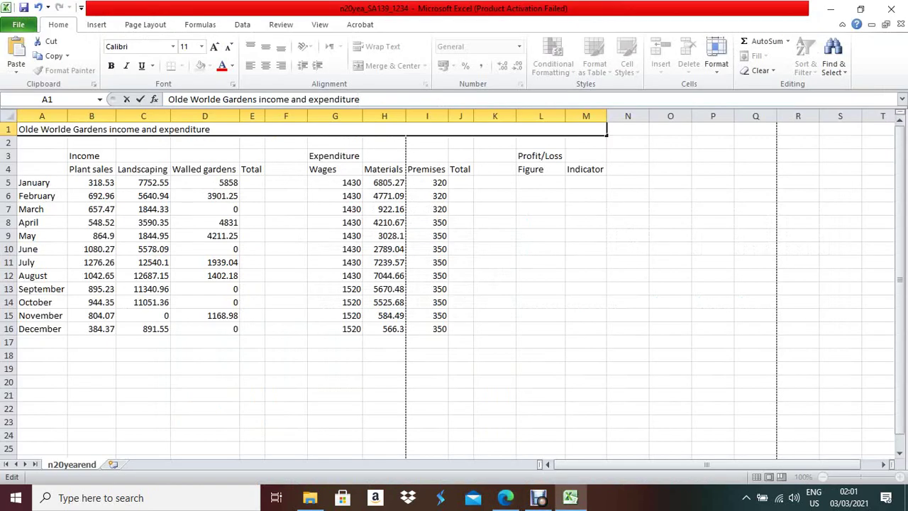
- Set the merged title's font colour to white in Format Cells
{"action": "left_click", "coordinate": [238, 129]}
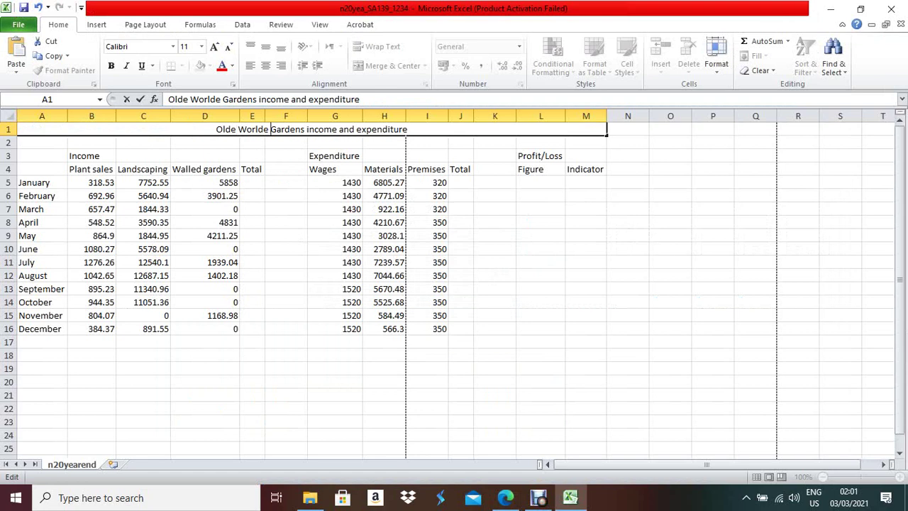
{"action": "right_click", "coordinate": [275, 125]}
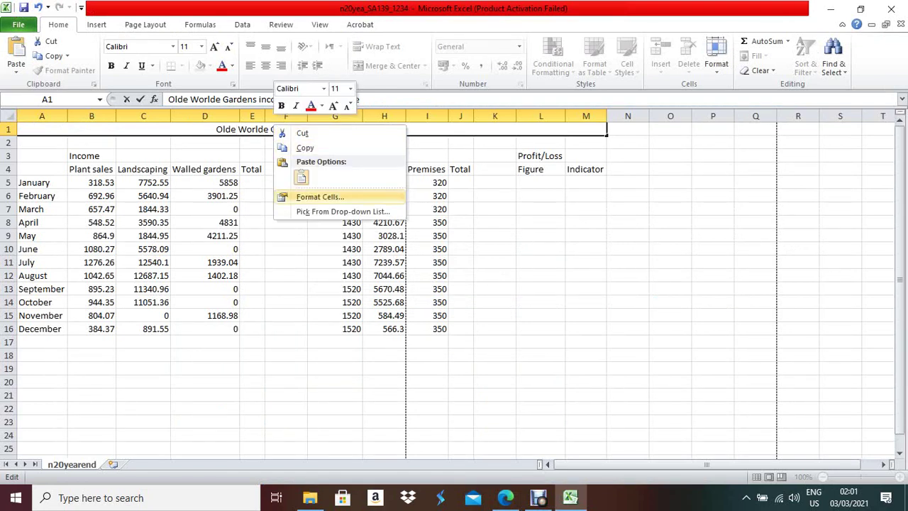
{"action": "left_click", "coordinate": [320, 197]}
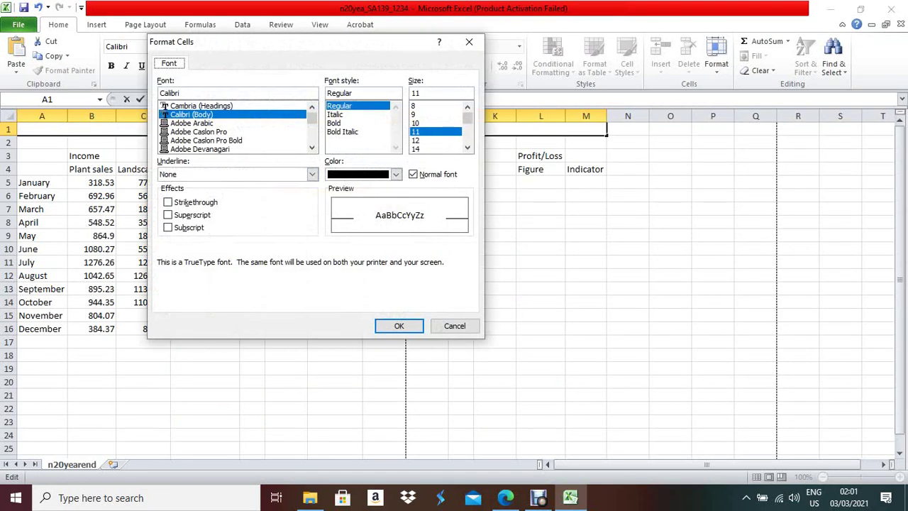
{"action": "left_click", "coordinate": [455, 326]}
{"action": "left_click", "coordinate": [286, 169]}
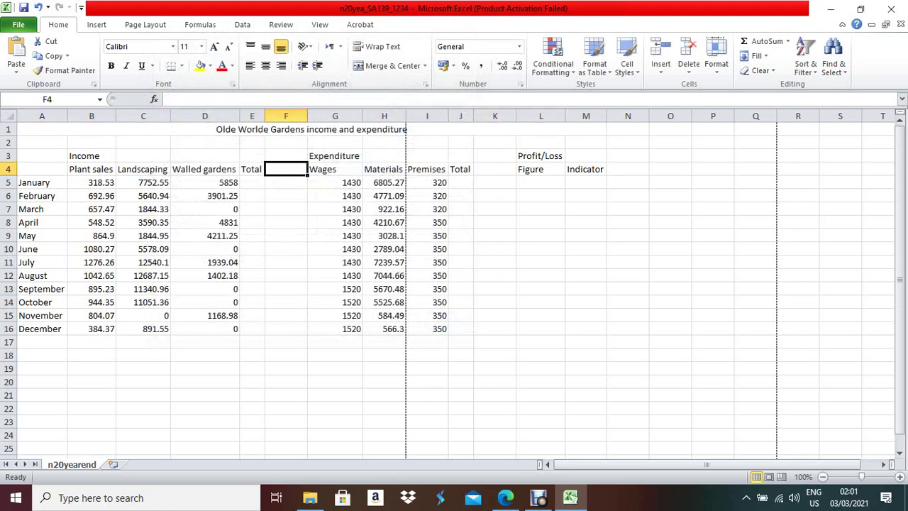
{"action": "right_click", "coordinate": [287, 131]}
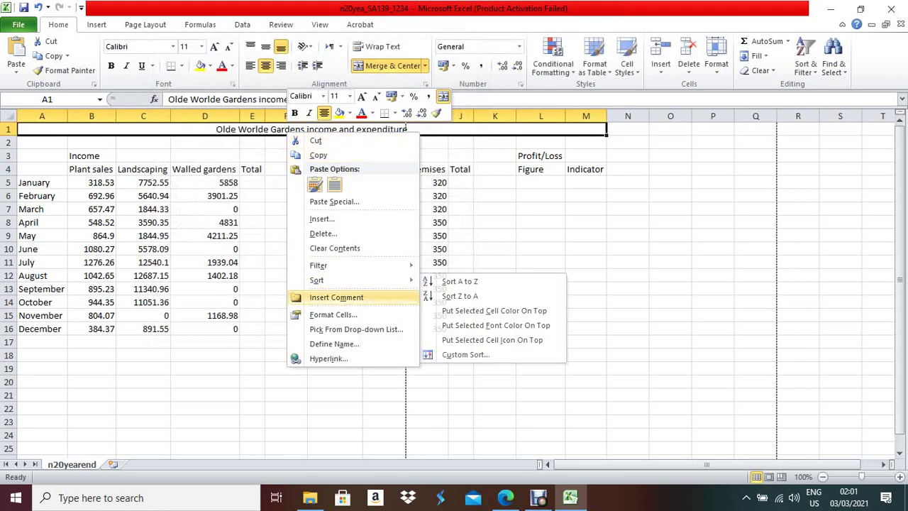
{"action": "left_click", "coordinate": [333, 315]}
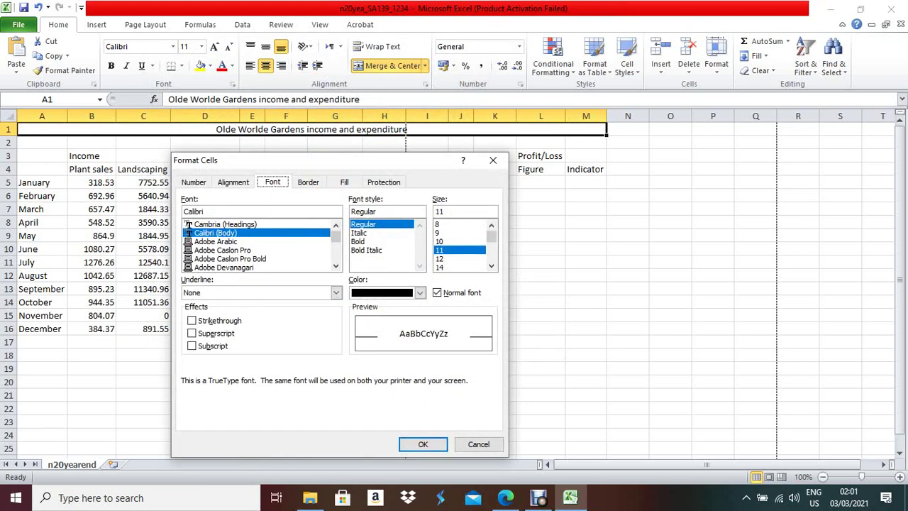
{"action": "left_click", "coordinate": [420, 293]}
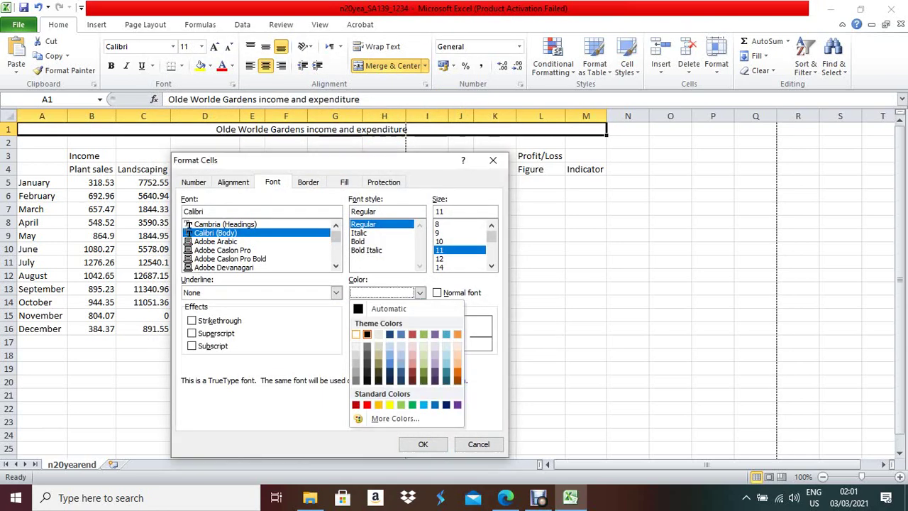
{"action": "left_click", "coordinate": [360, 332]}
- Give the title a dark blue background fill, as the question paper specifies
{"action": "key", "text": "alt+Tab"}
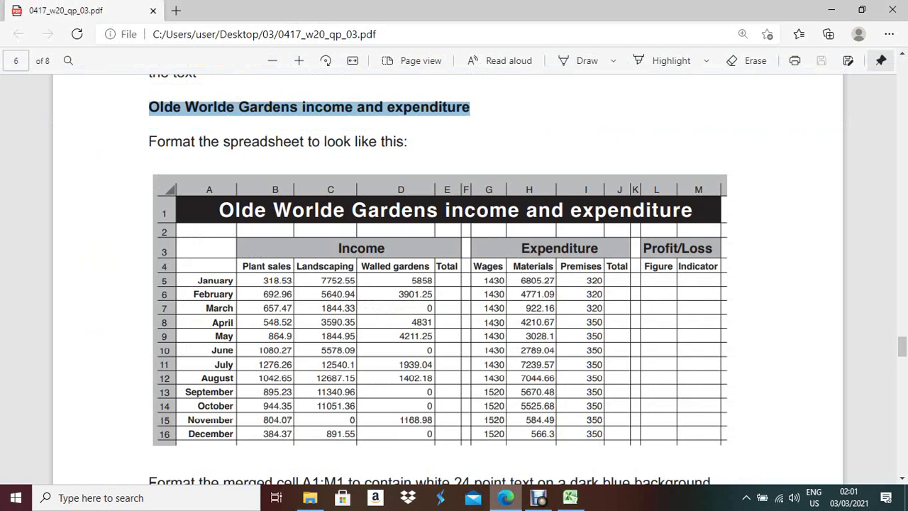
{"action": "scroll", "coordinate": [454, 284], "scroll_direction": "up", "scroll_amount": 1}
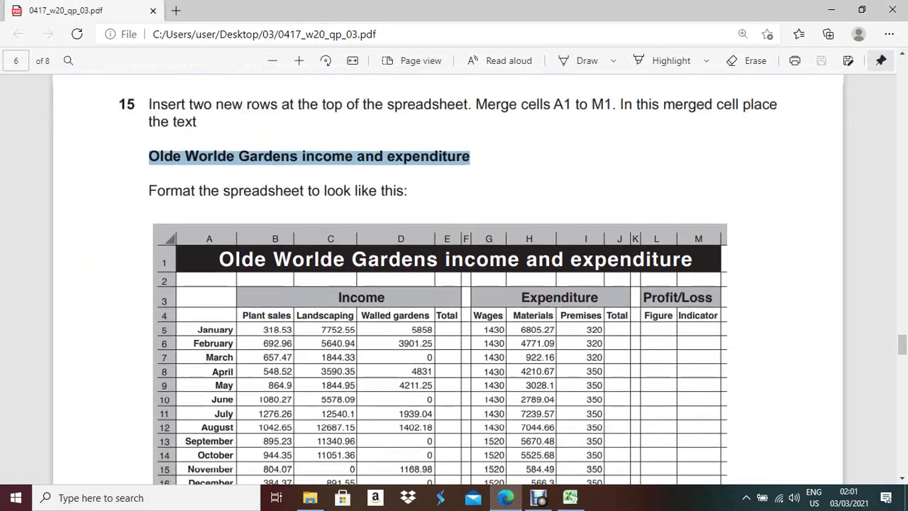
{"action": "scroll", "coordinate": [455, 284], "scroll_direction": "down", "scroll_amount": 4}
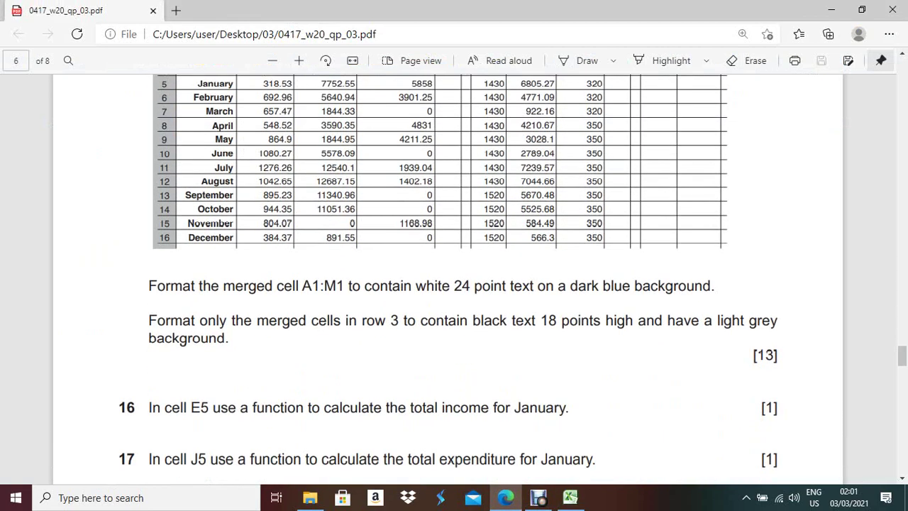
{"action": "left_click_drag", "start_coordinate": [149, 286], "coordinate": [680, 287]}
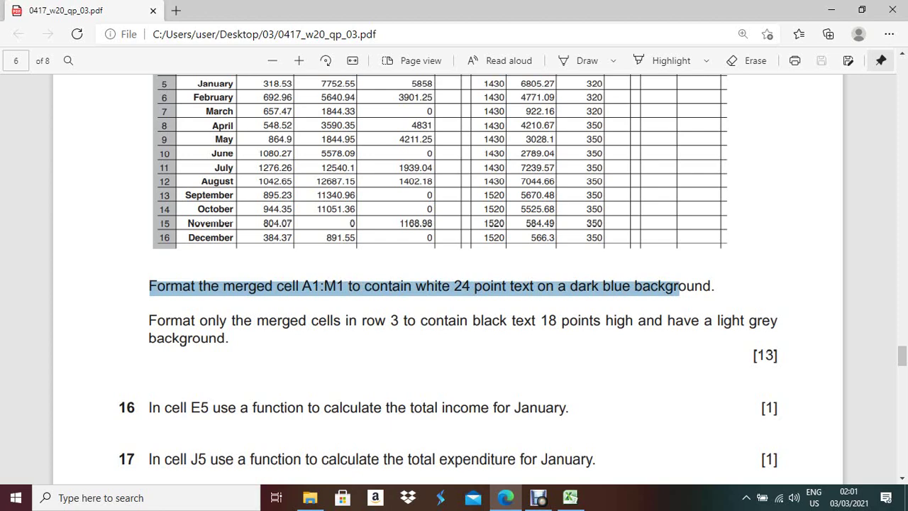
{"action": "key", "text": "alt+Tab"}
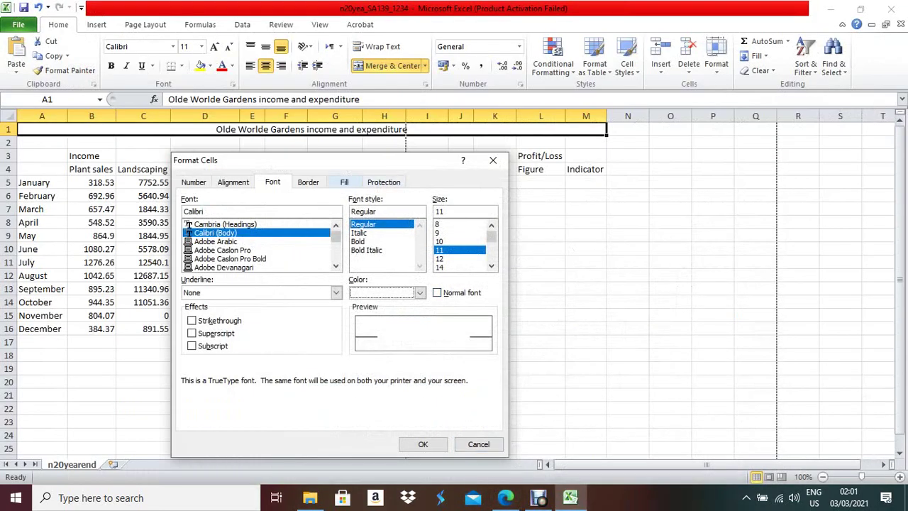
{"action": "left_click", "coordinate": [335, 181]}
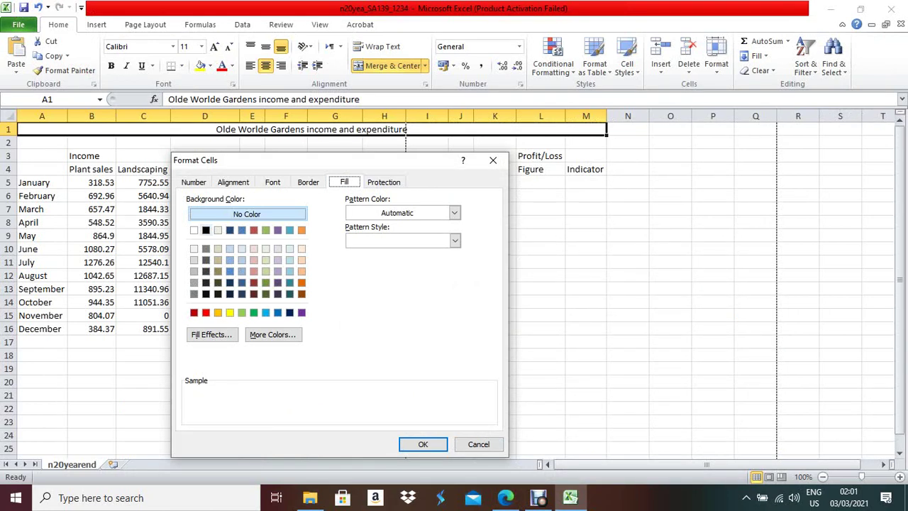
{"action": "left_click", "coordinate": [242, 294]}
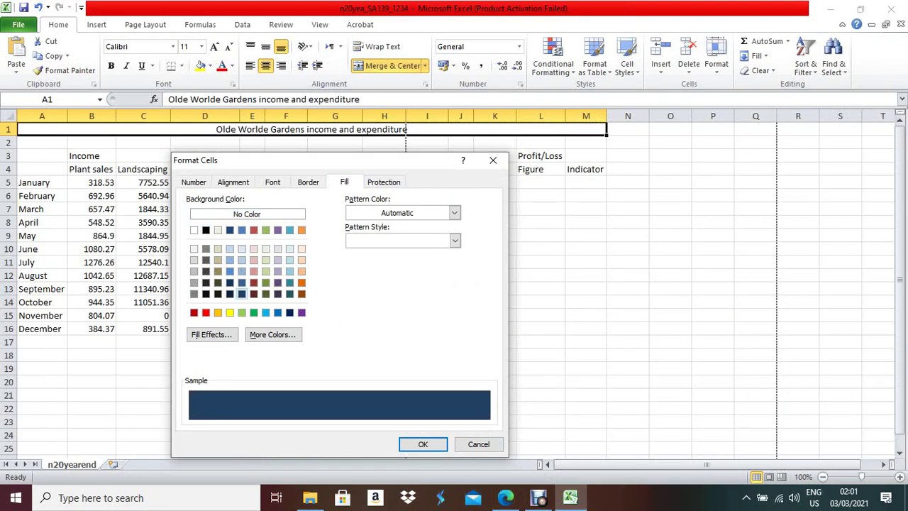
{"action": "key", "text": "Return"}
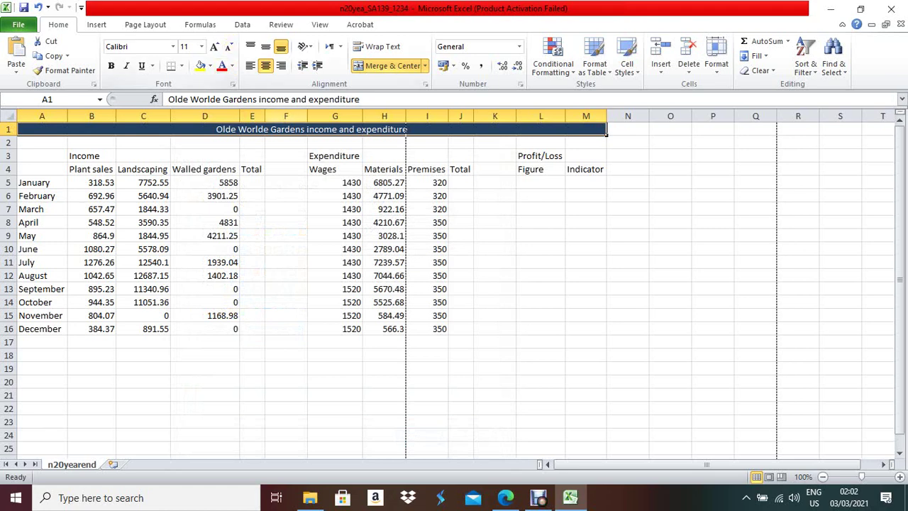
- Set the title text size to 24 point
{"action": "right_click", "coordinate": [288, 130]}
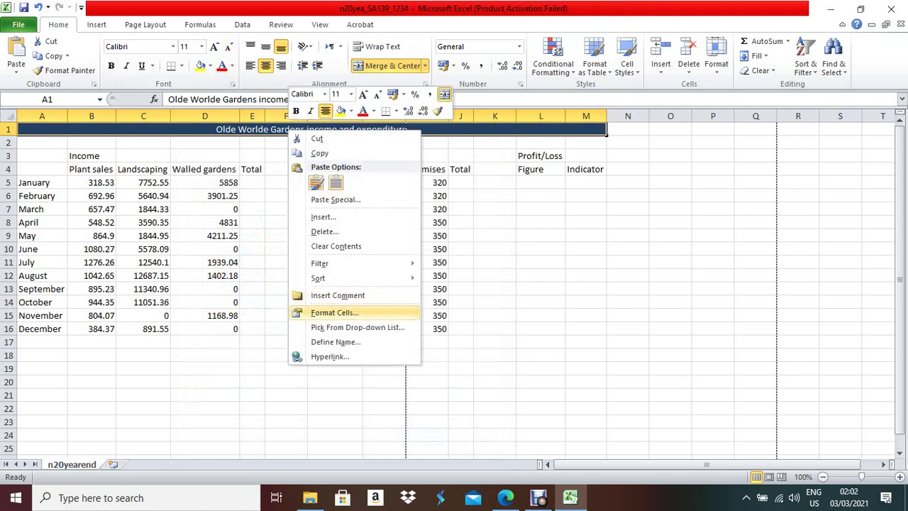
{"action": "left_click", "coordinate": [335, 312]}
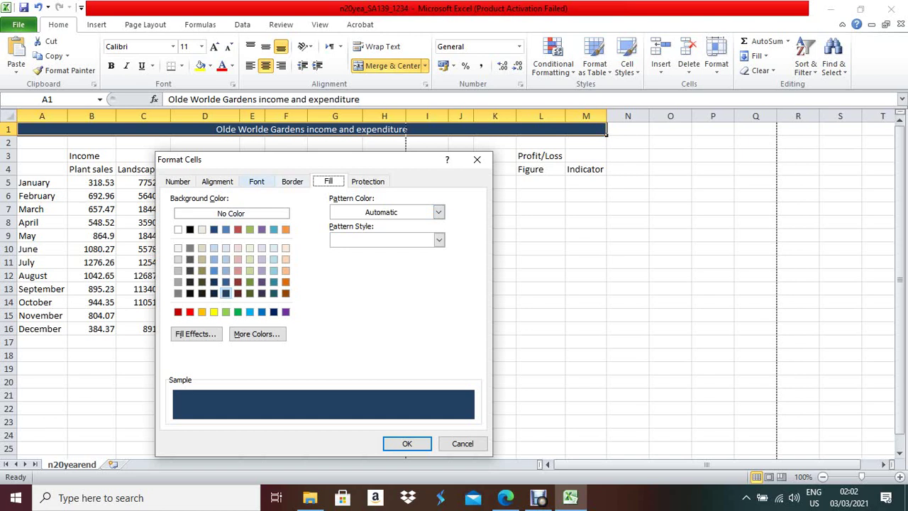
{"action": "left_click", "coordinate": [256, 181]}
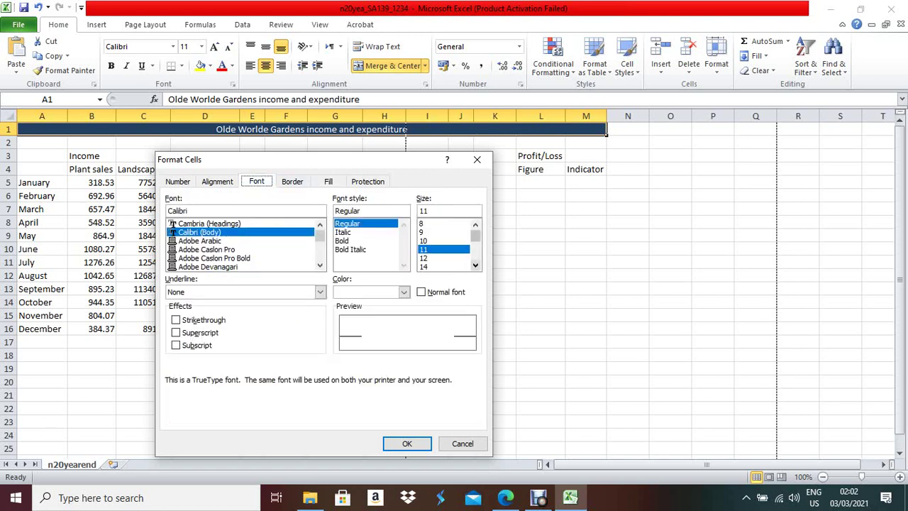
{"action": "left_click", "coordinate": [476, 264]}
{"action": "left_click", "coordinate": [424, 257]}
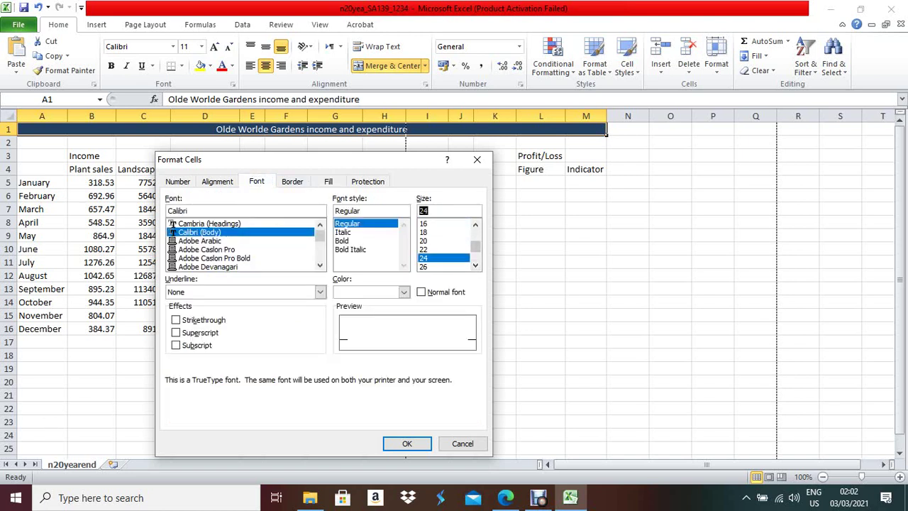
{"action": "key", "text": "Return"}
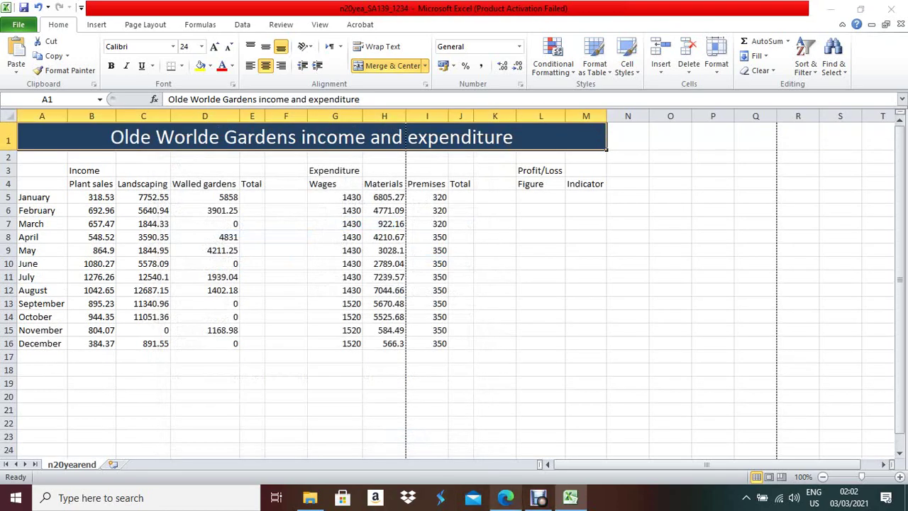
{"action": "left_click", "coordinate": [505, 498]}
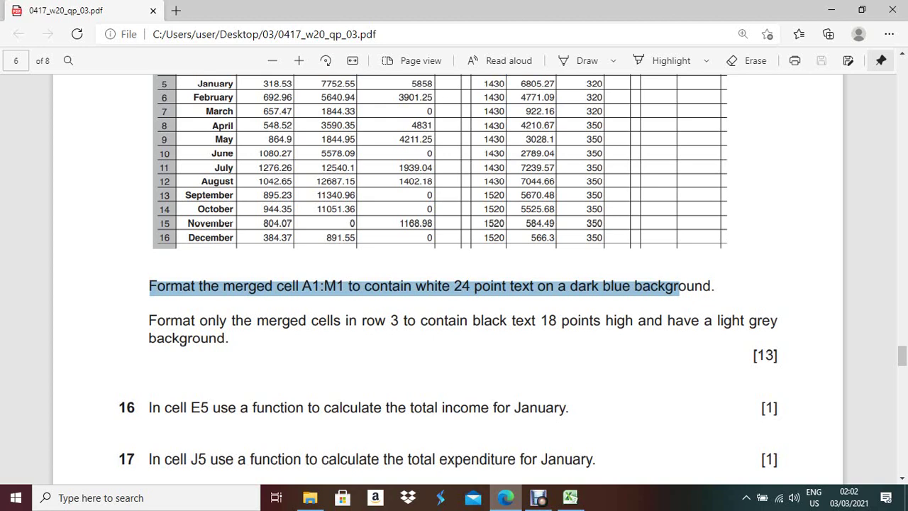
- Check the cells around the Income heading in row 3 against the question paper
{"action": "scroll", "coordinate": [454, 284], "scroll_direction": "up", "scroll_amount": 4}
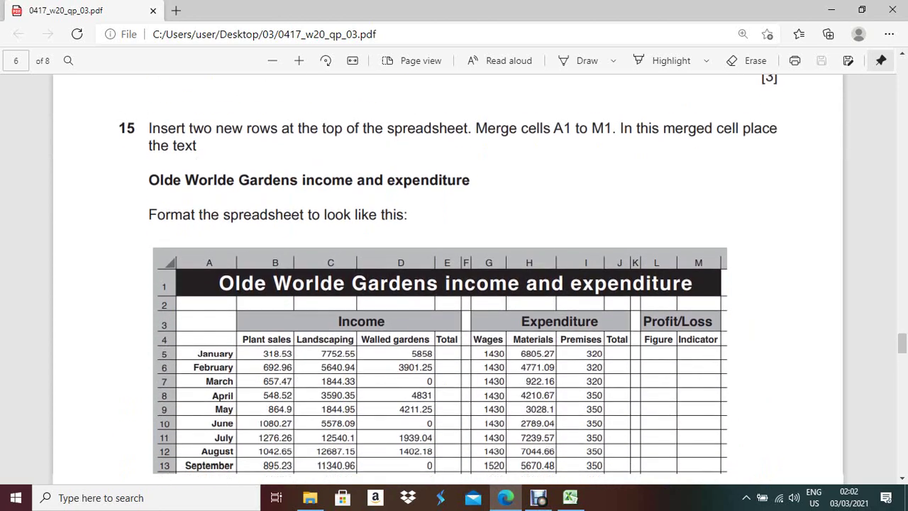
{"action": "key", "text": "alt+Tab"}
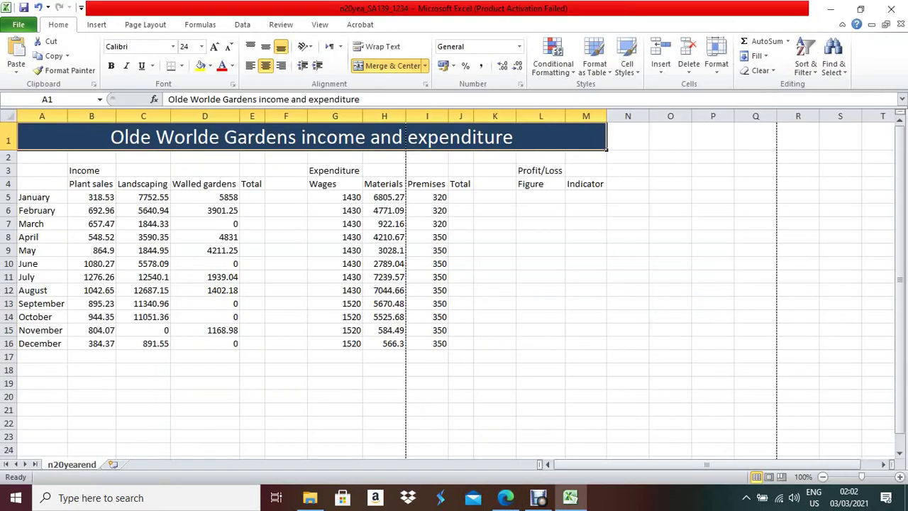
{"action": "left_click", "coordinate": [42, 170]}
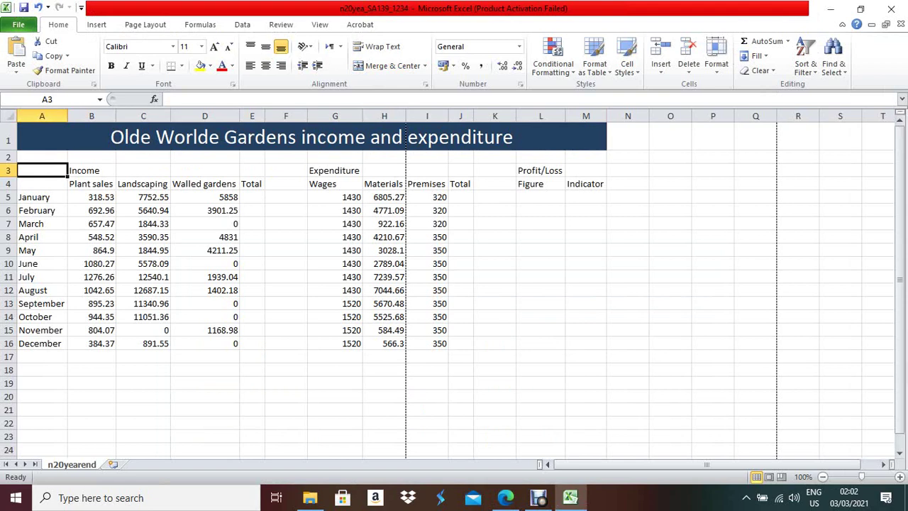
{"action": "left_click", "coordinate": [92, 171]}
{"action": "left_click", "coordinate": [144, 171]}
{"action": "left_click", "coordinate": [206, 170]}
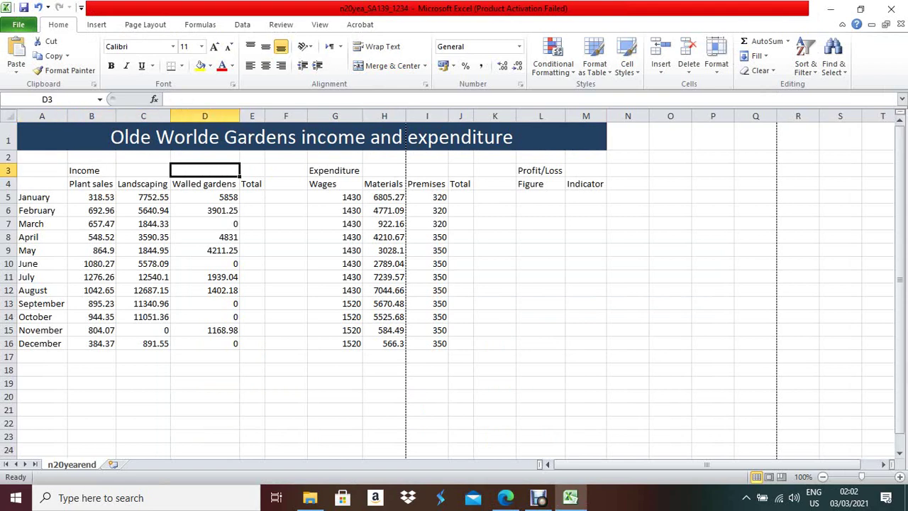
{"action": "left_click", "coordinate": [144, 170]}
{"action": "key", "text": "alt+Tab"}
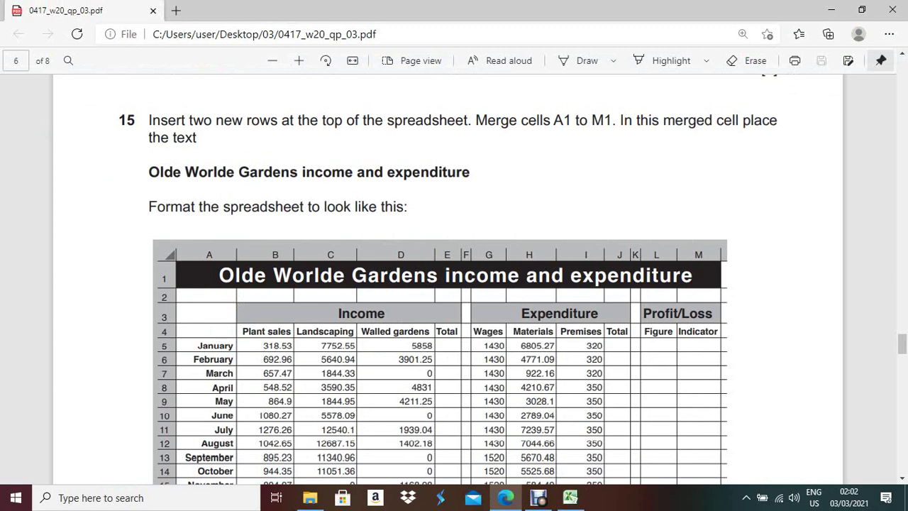
{"action": "key", "text": "alt+Tab"}
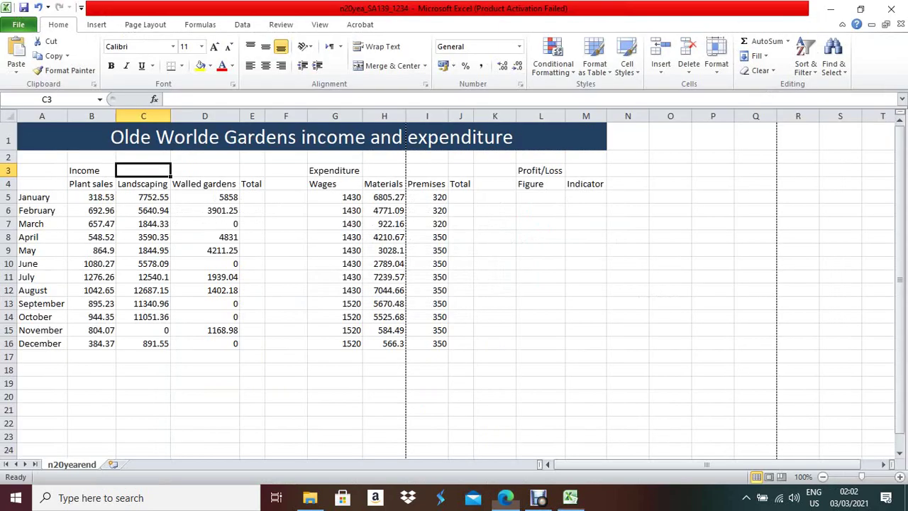
- Merge and centre Income across B3:E3 with 18-point text and grey fill
{"action": "left_click_drag", "start_coordinate": [89, 170], "coordinate": [252, 170]}
{"action": "left_click", "coordinate": [389, 65]}
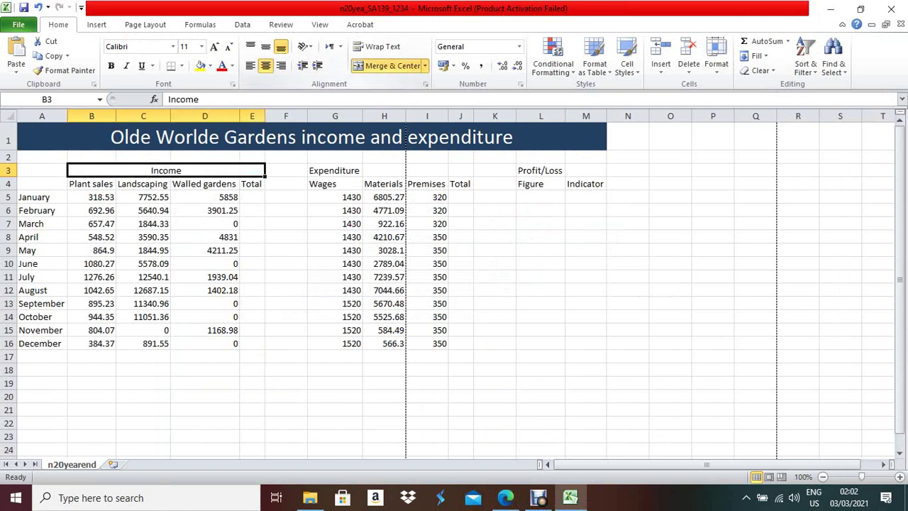
{"action": "right_click", "coordinate": [186, 171]}
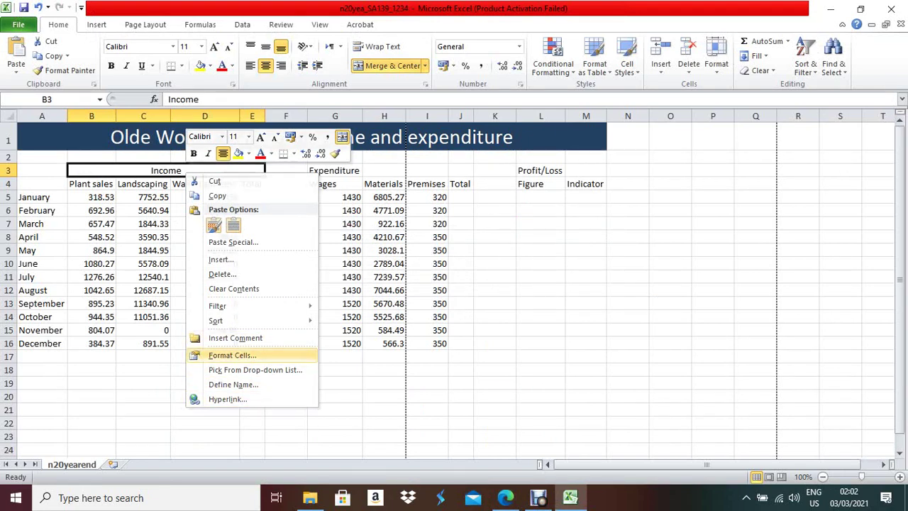
{"action": "left_click", "coordinate": [232, 355]}
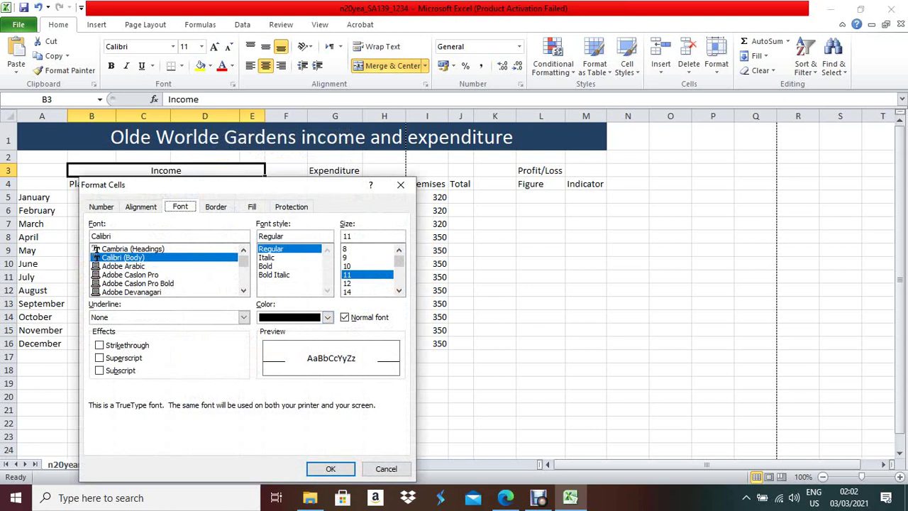
{"action": "left_click", "coordinate": [399, 290]}
{"action": "left_click", "coordinate": [359, 275]}
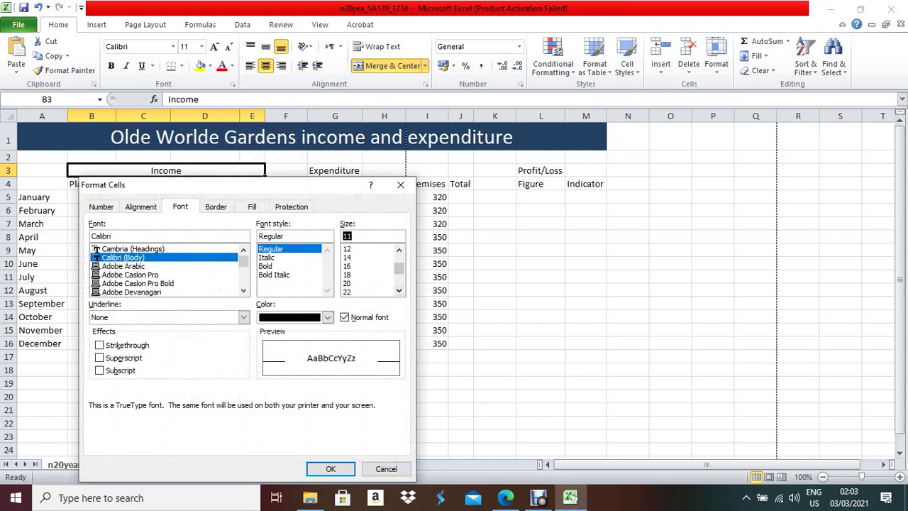
{"action": "left_click", "coordinate": [250, 206]}
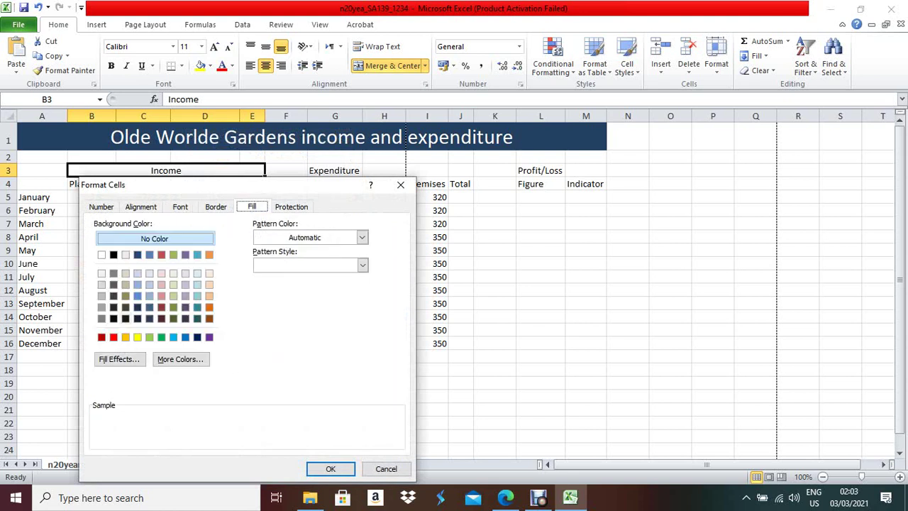
{"action": "left_click", "coordinate": [102, 306]}
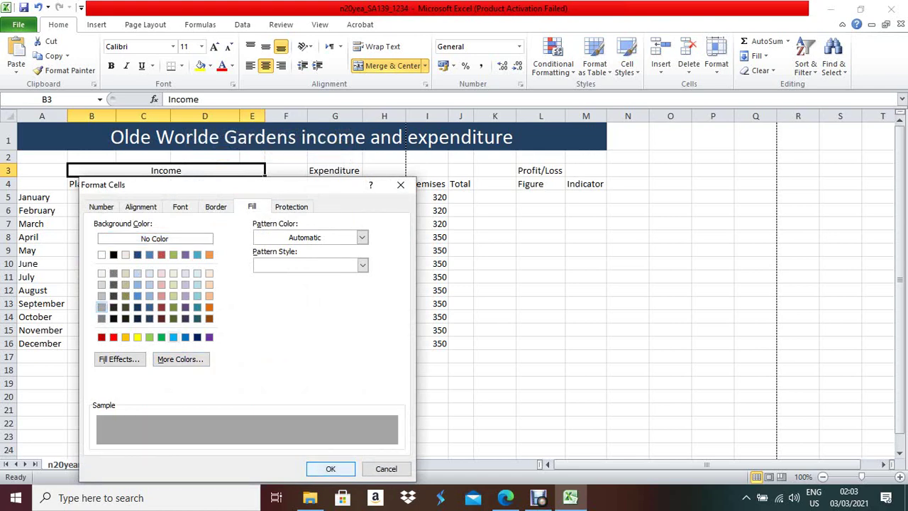
{"action": "key", "text": "Return"}
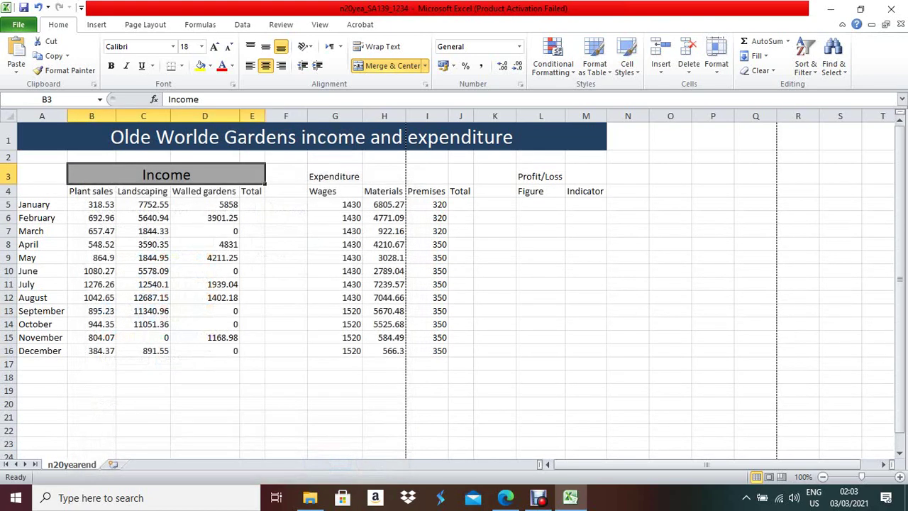
{"action": "key", "text": "alt+Tab"}
{"action": "key", "text": "alt+Tab"}
{"action": "key", "text": "alt+Tab"}
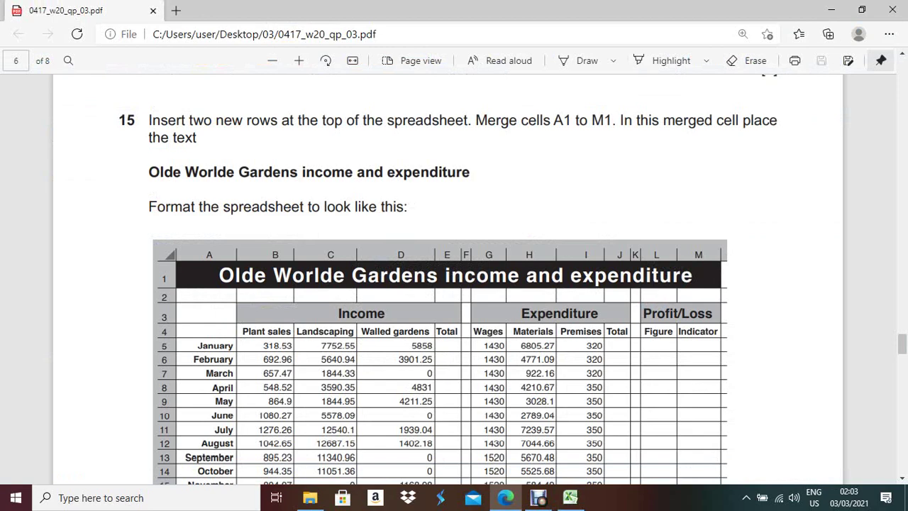
- Copy the Income heading style onto Expenditure across G3:J3 with Format Painter
{"action": "key", "text": "alt+Tab"}
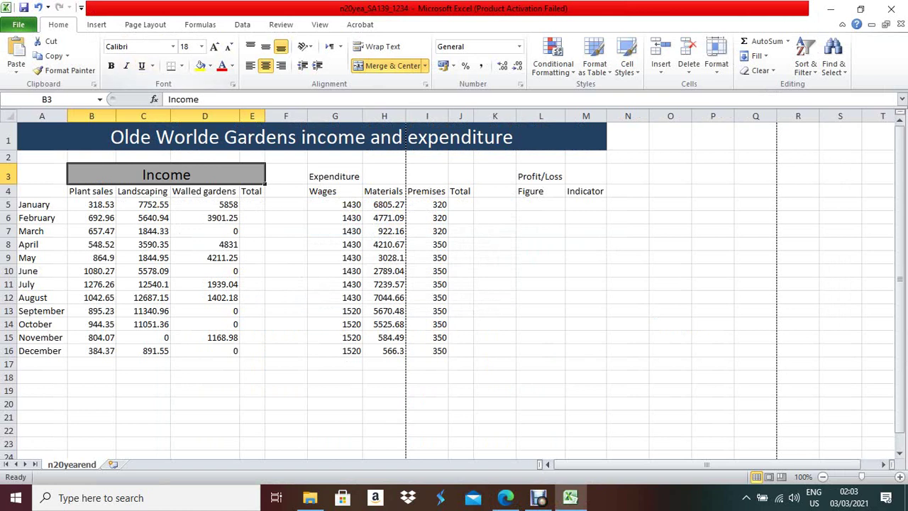
{"action": "left_click", "coordinate": [65, 70]}
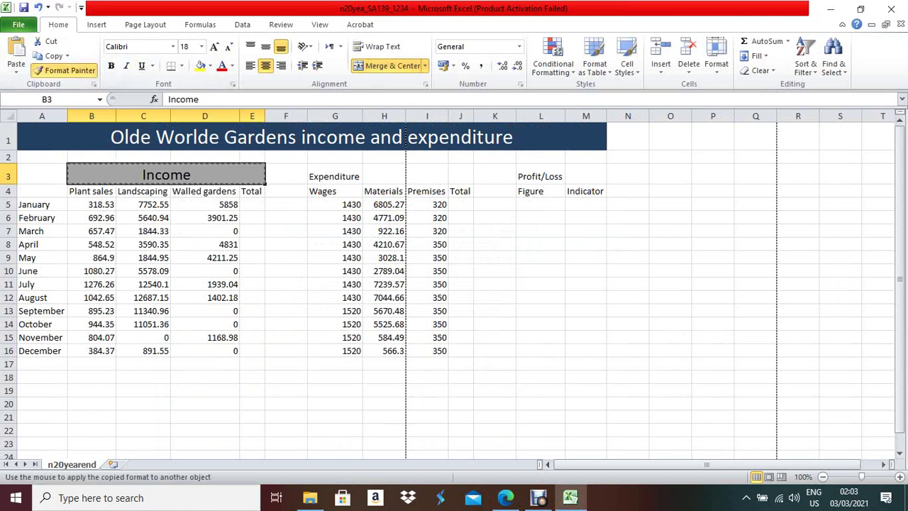
{"action": "left_click_drag", "start_coordinate": [333, 176], "coordinate": [462, 176]}
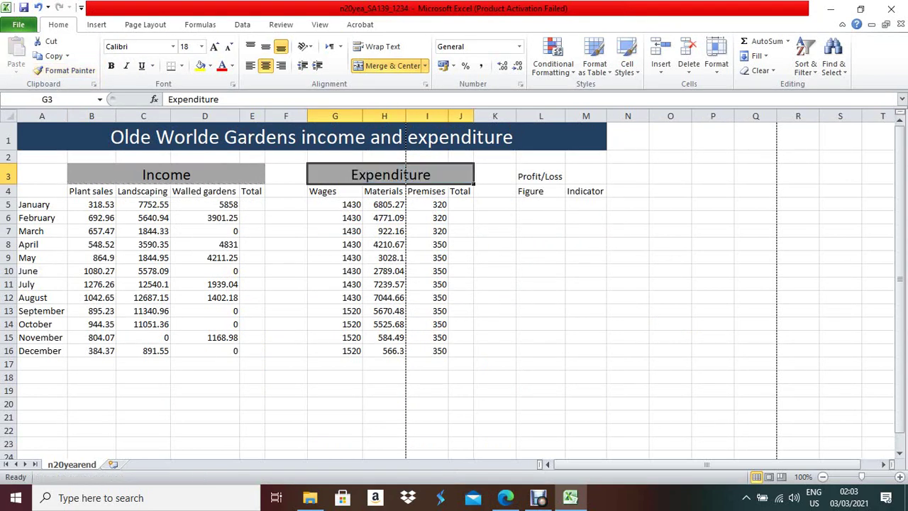
{"action": "key", "text": "alt+Tab"}
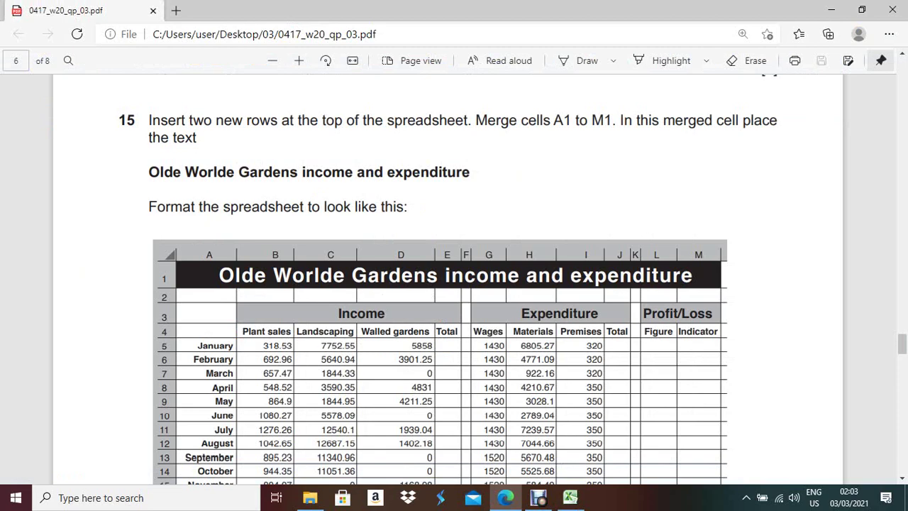
{"action": "key", "text": "alt+Tab"}
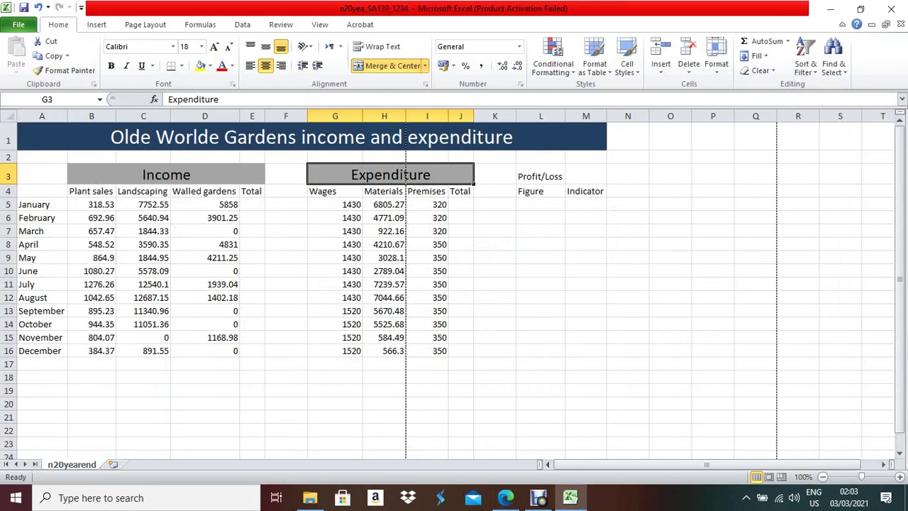
- Paint the Expenditure heading style onto Profit/Loss across L3:M3
{"action": "left_click_drag", "start_coordinate": [541, 176], "coordinate": [586, 176]}
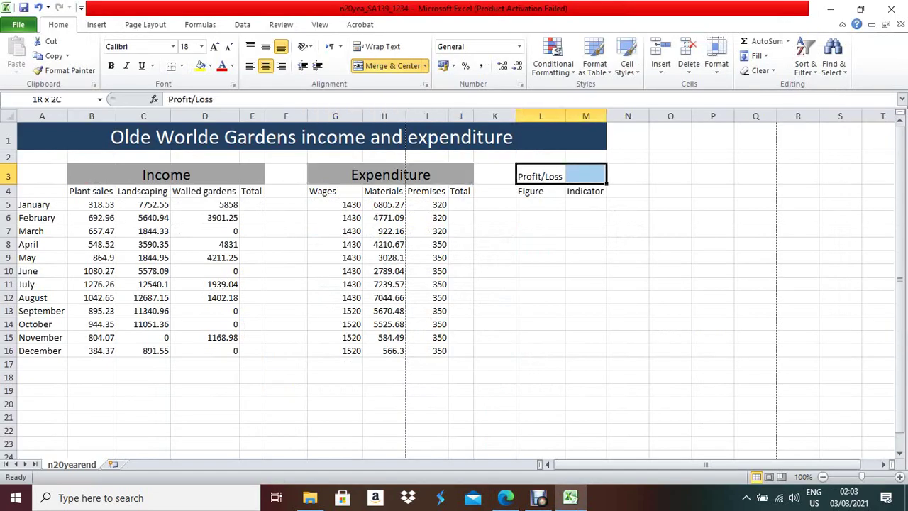
{"action": "left_click", "coordinate": [64, 70]}
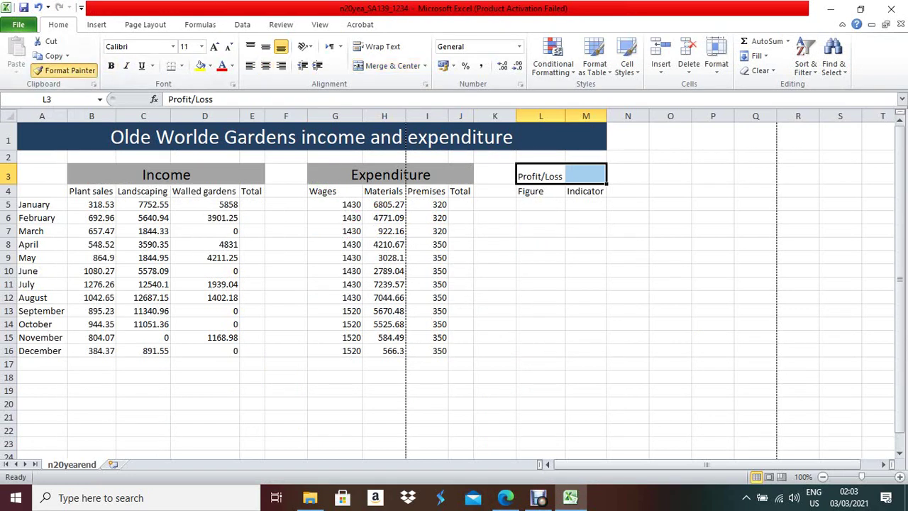
{"action": "key", "text": "Escape"}
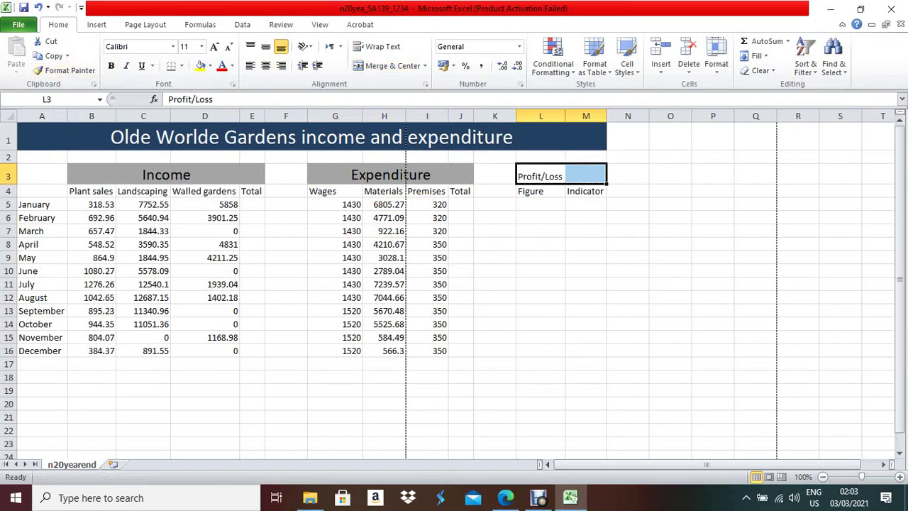
{"action": "left_click", "coordinate": [540, 176]}
{"action": "left_click_drag", "start_coordinate": [540, 176], "coordinate": [586, 176]}
{"action": "left_click", "coordinate": [541, 191]}
{"action": "left_click", "coordinate": [541, 176]}
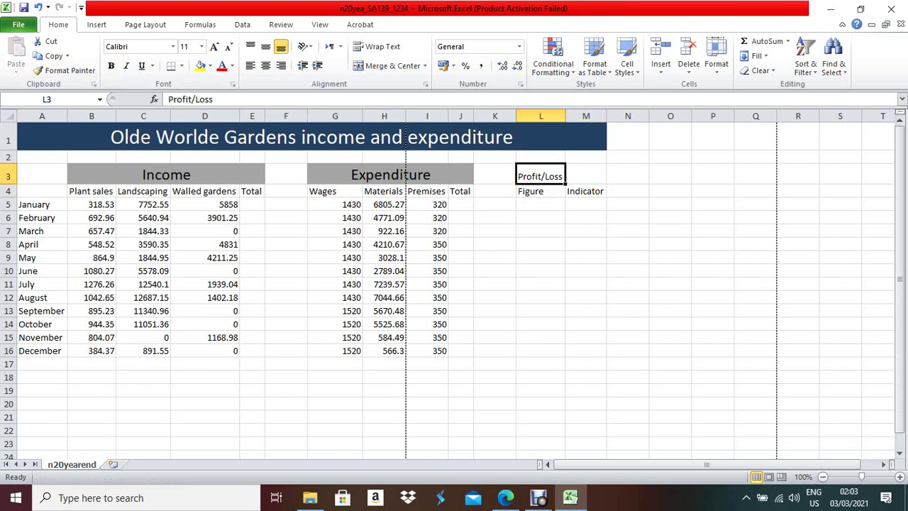
{"action": "left_click", "coordinate": [391, 174]}
{"action": "left_click", "coordinate": [65, 70]}
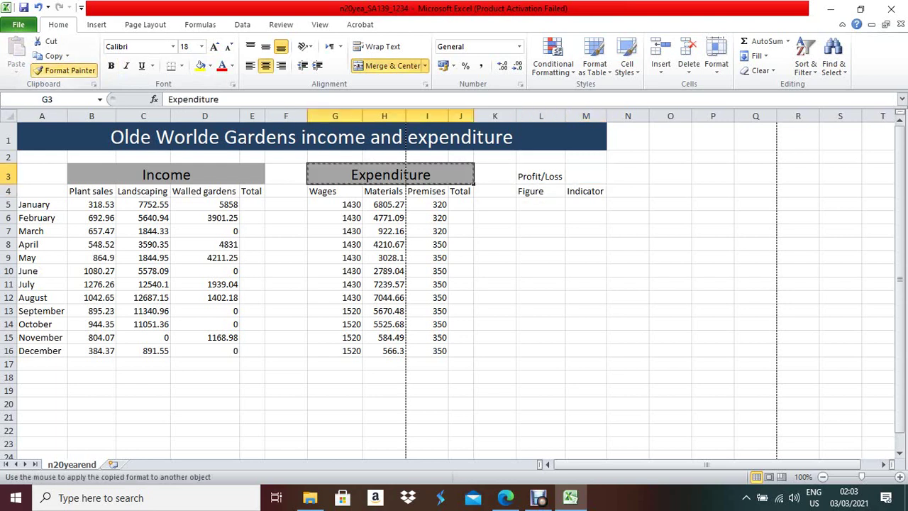
{"action": "left_click_drag", "start_coordinate": [541, 176], "coordinate": [586, 176]}
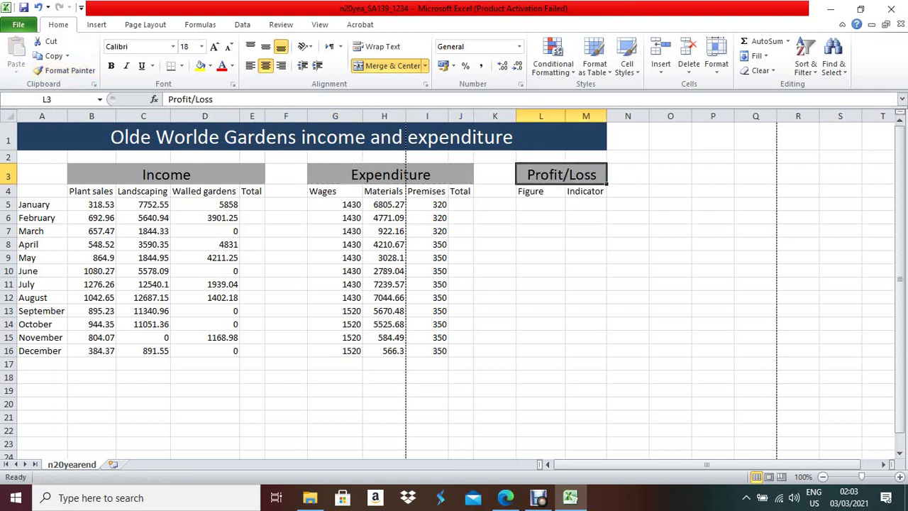
{"action": "key", "text": "alt+Tab"}
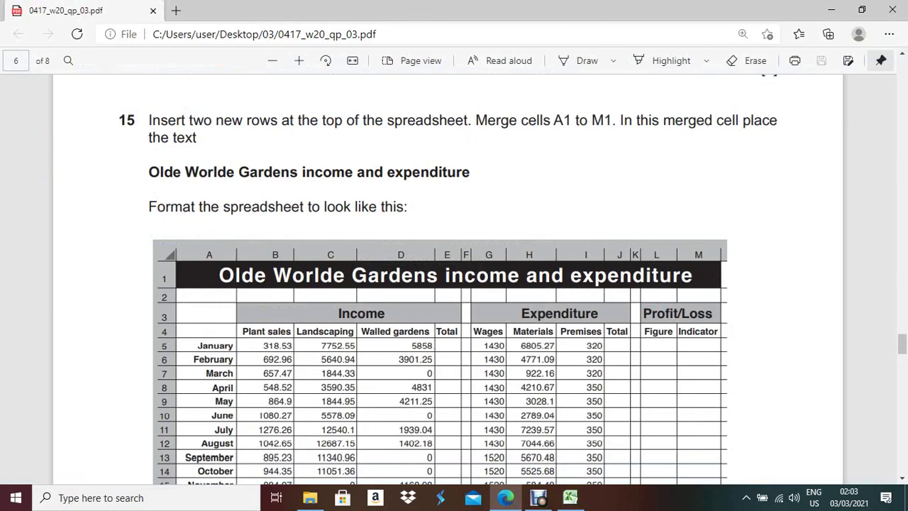
- Review question 15's formatting instructions and example table, noting the right-aligned month names
{"action": "scroll", "coordinate": [447, 284], "scroll_direction": "down", "scroll_amount": 4}
{"action": "left_click_drag", "start_coordinate": [149, 286], "coordinate": [680, 286]}
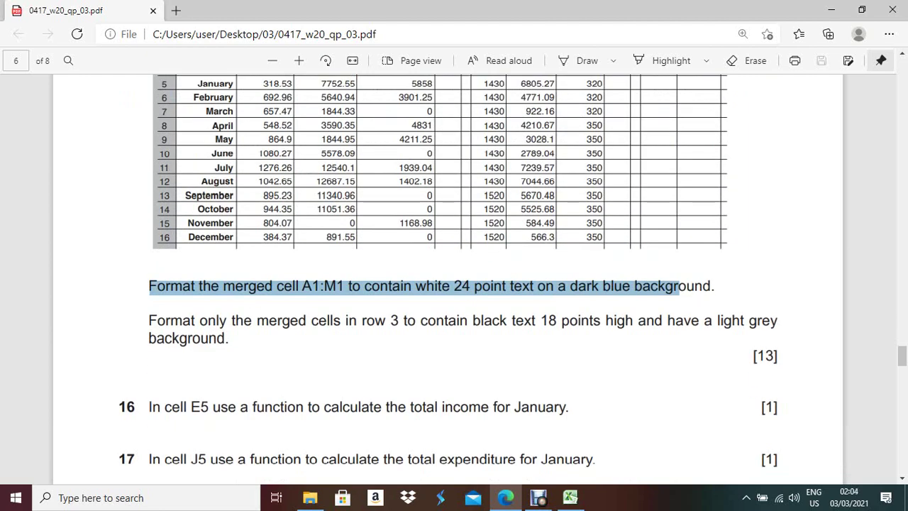
{"action": "scroll", "coordinate": [454, 284], "scroll_direction": "up", "scroll_amount": 3}
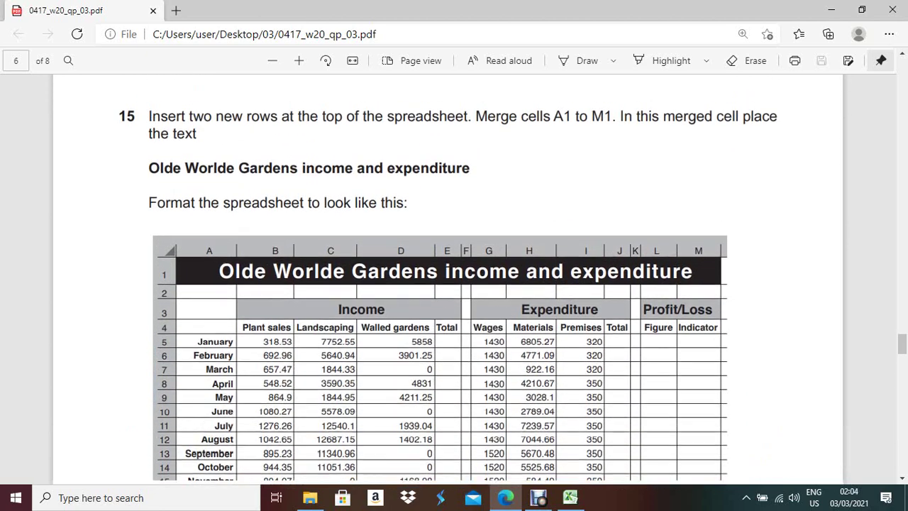
{"action": "scroll", "coordinate": [454, 284], "scroll_direction": "down", "scroll_amount": 1}
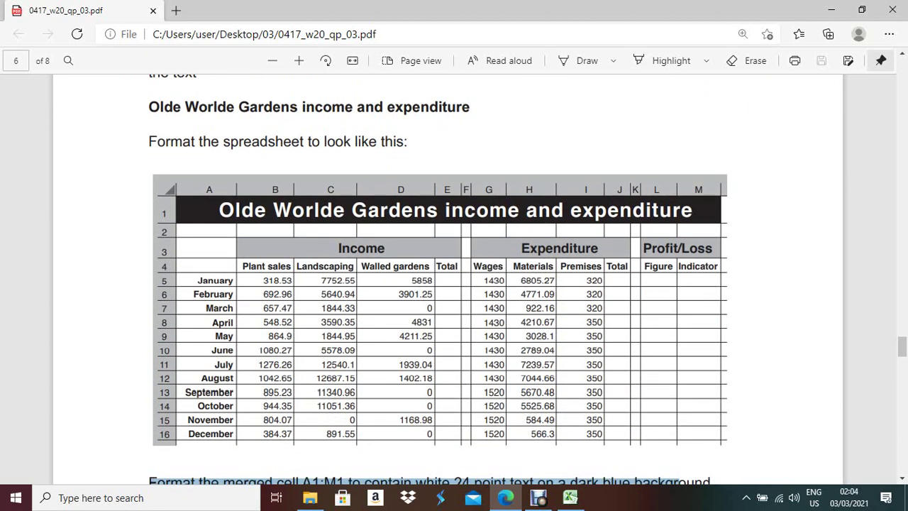
{"action": "left_click_drag", "start_coordinate": [215, 280], "coordinate": [226, 420]}
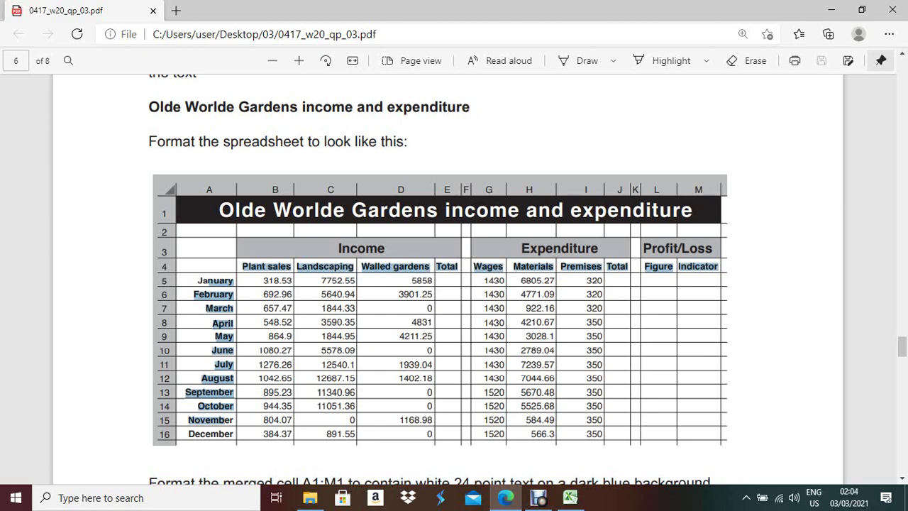
{"action": "key", "text": "alt+Tab"}
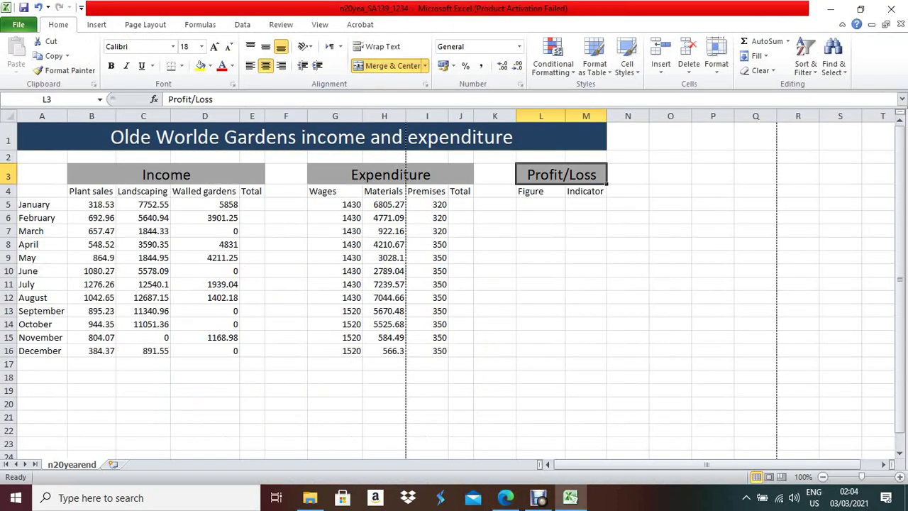
- Right-align and bold the month names in A5:A16, and bold the row 4 headings B4:M4
{"action": "left_click_drag", "start_coordinate": [34, 204], "coordinate": [36, 351]}
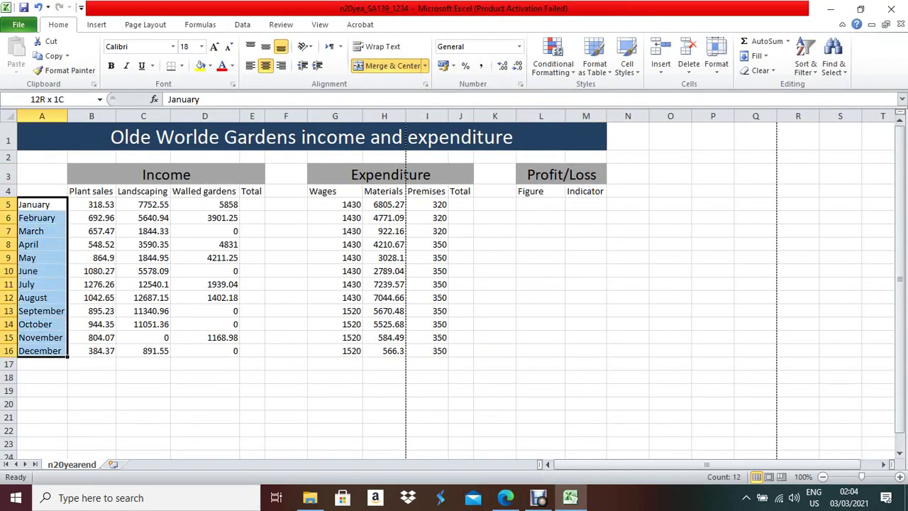
{"action": "left_click", "coordinate": [281, 66]}
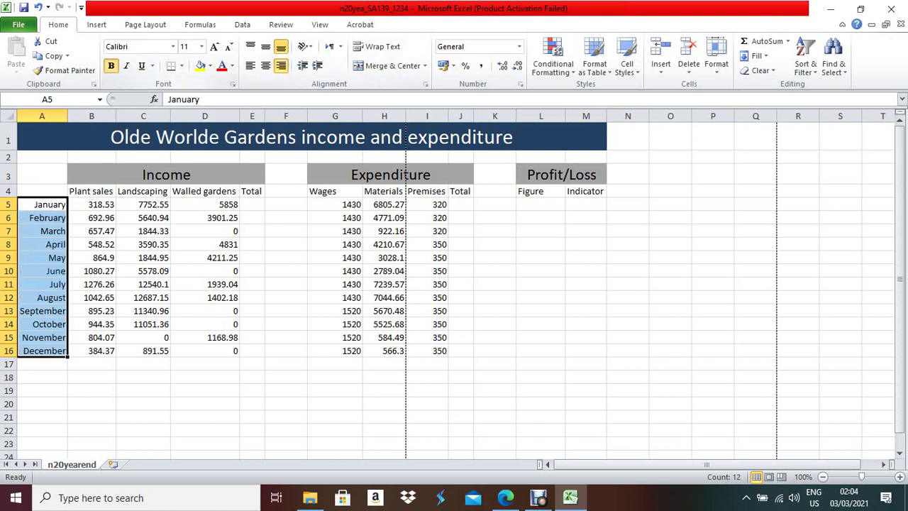
{"action": "left_click", "coordinate": [111, 65]}
{"action": "left_click_drag", "start_coordinate": [91, 190], "coordinate": [586, 191]}
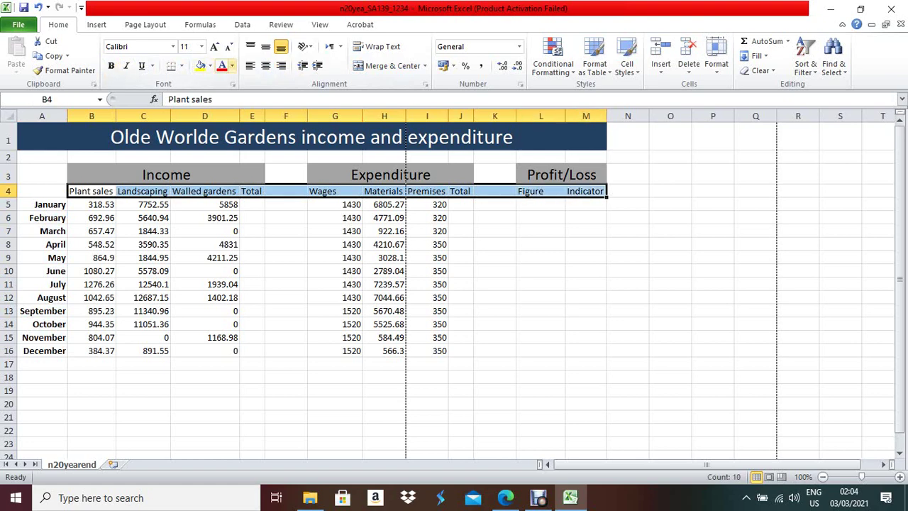
{"action": "key", "text": "ctrl+b"}
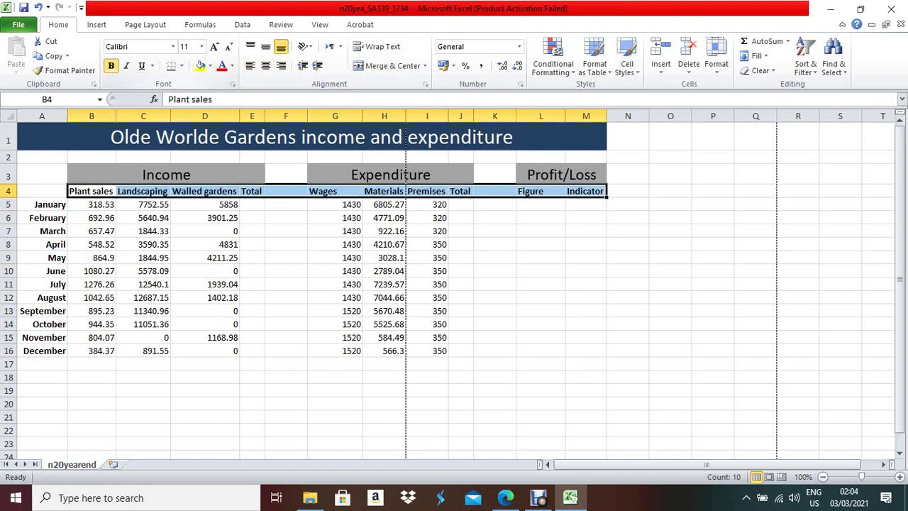
- AutoFit the width of every column on the sheet
{"action": "left_click", "coordinate": [505, 498]}
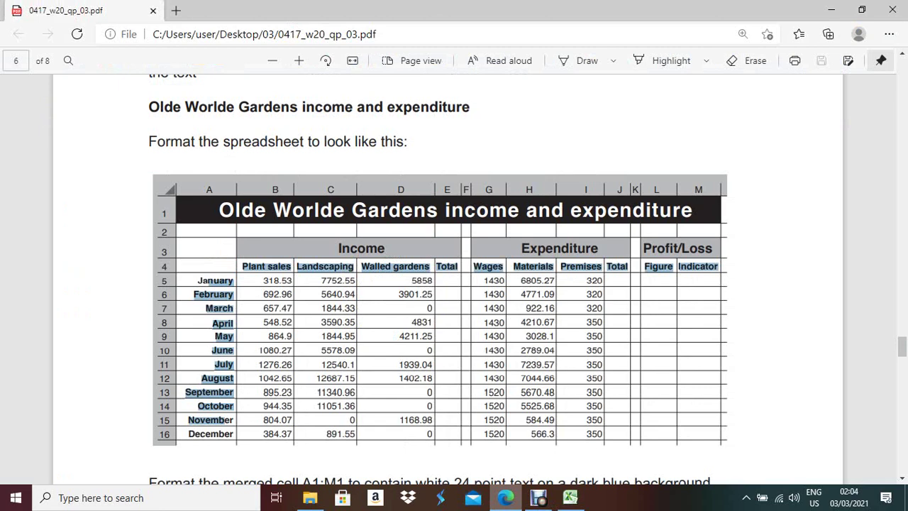
{"action": "key", "text": "alt+Tab"}
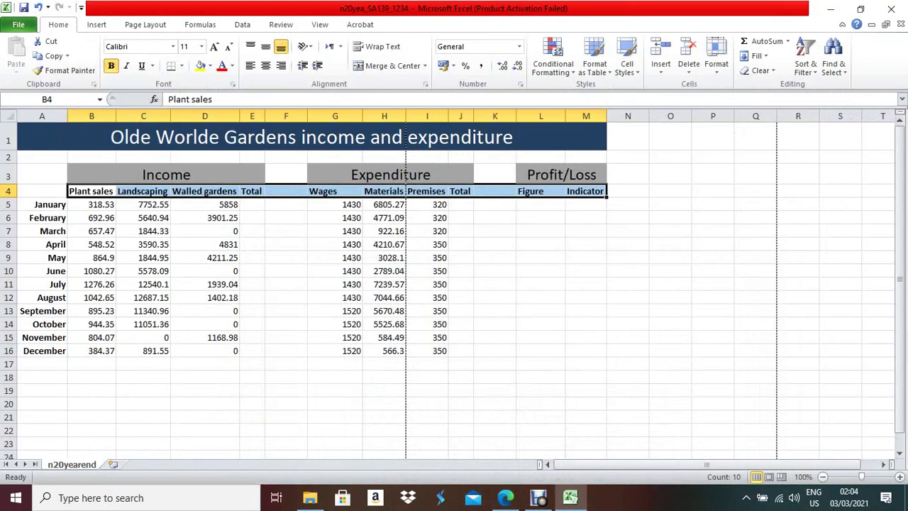
{"action": "left_click", "coordinate": [8, 115]}
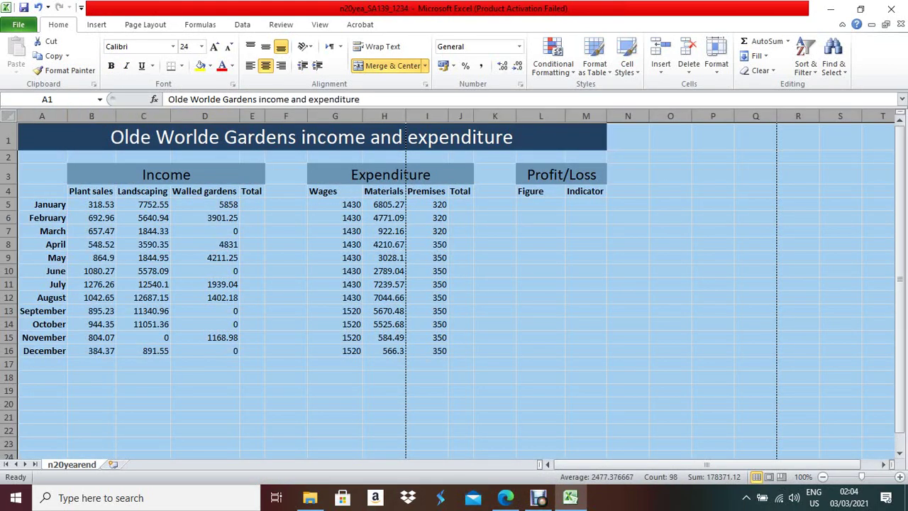
{"action": "key", "text": "alt+h"}
{"action": "key", "text": "o"}
{"action": "key", "text": "i"}
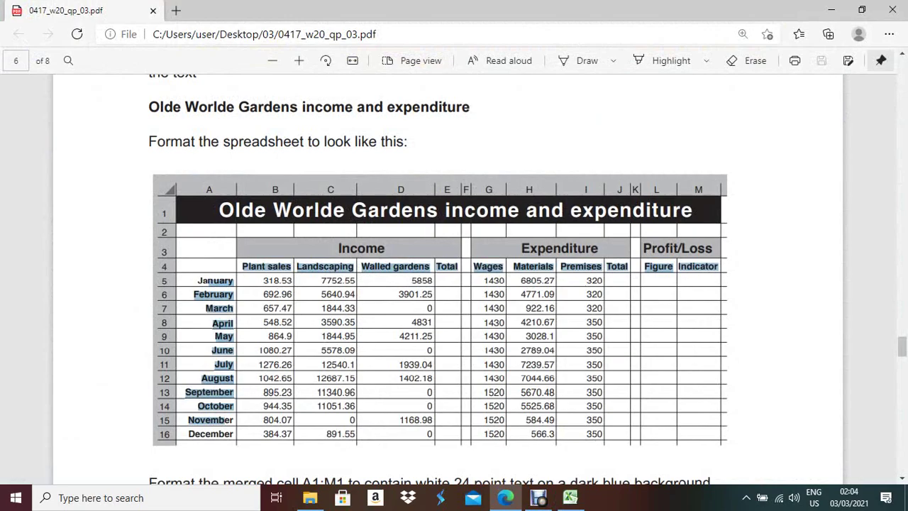
- Apply All Borders to the table range A1:M16
{"action": "key", "text": "alt+Tab"}
{"action": "left_click", "coordinate": [166, 174]}
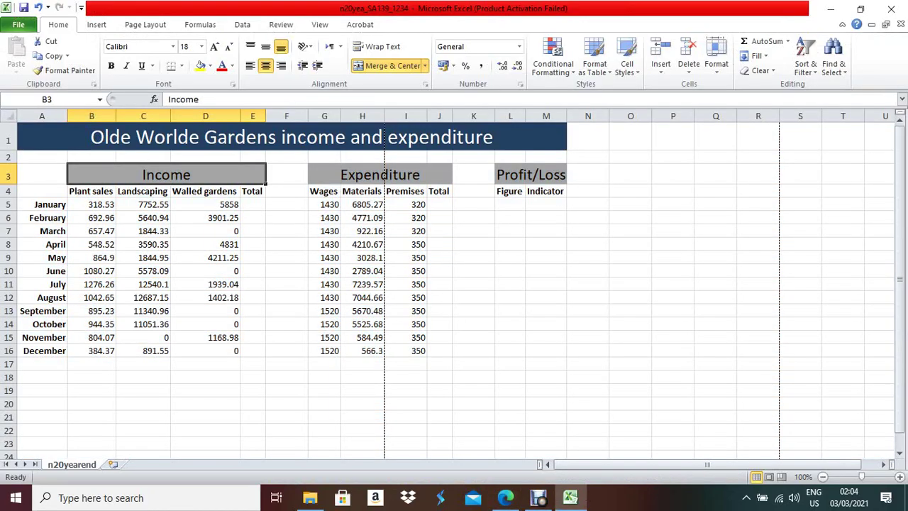
{"action": "left_click_drag", "start_coordinate": [284, 137], "coordinate": [510, 218]}
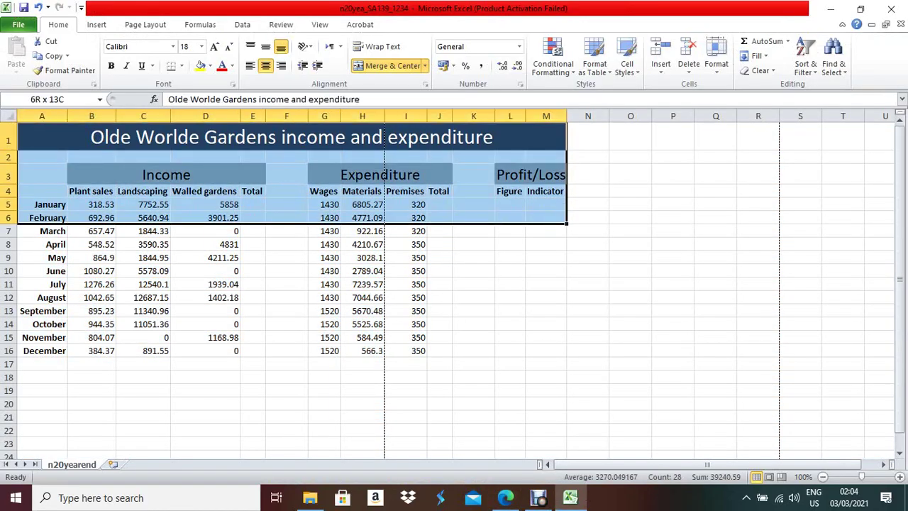
{"action": "left_click", "coordinate": [505, 497]}
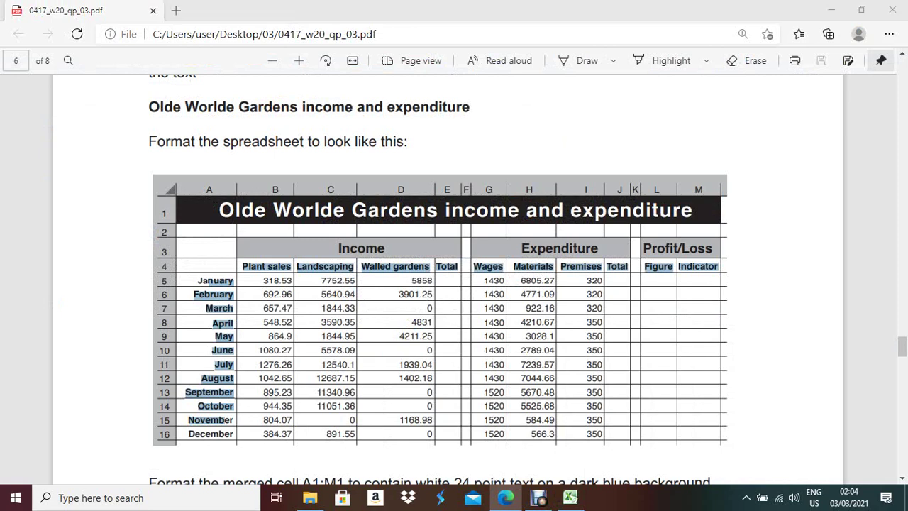
{"action": "key", "text": "alt+Tab"}
{"action": "left_click_drag", "start_coordinate": [284, 137], "coordinate": [547, 351]}
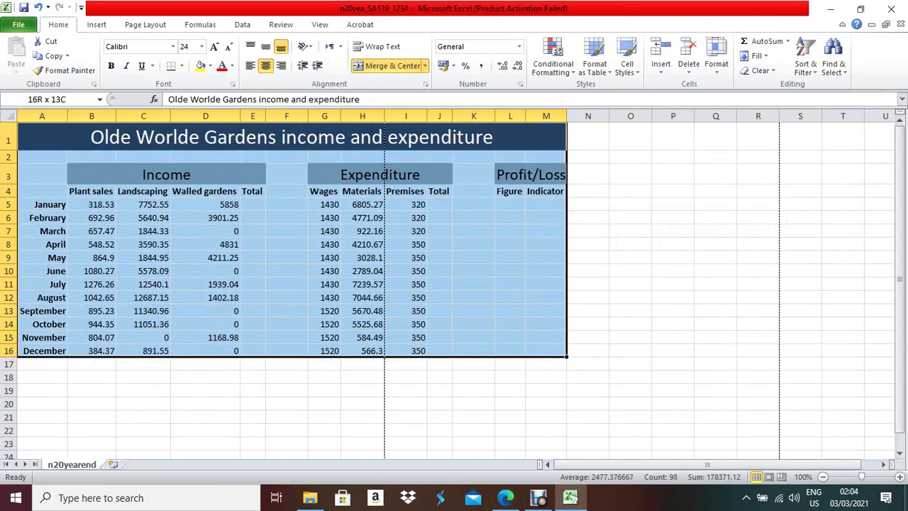
{"action": "left_click", "coordinate": [182, 66]}
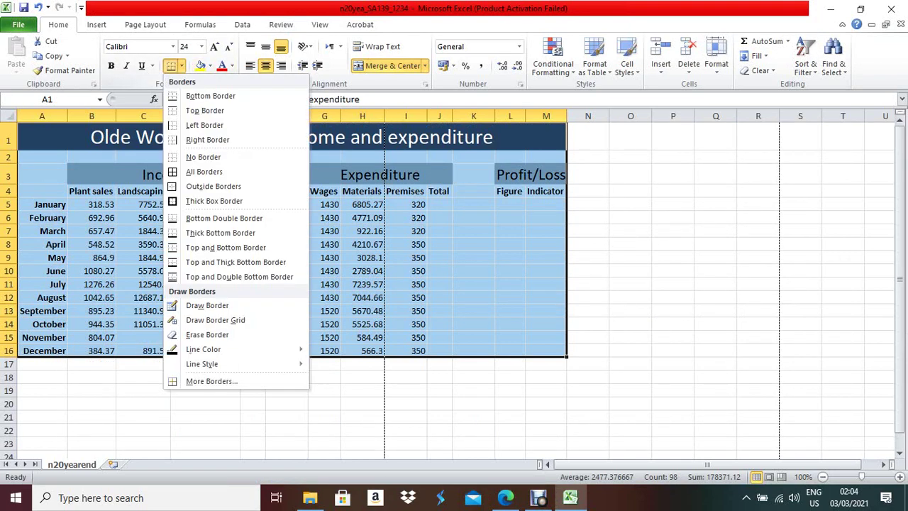
{"action": "left_click", "coordinate": [205, 171]}
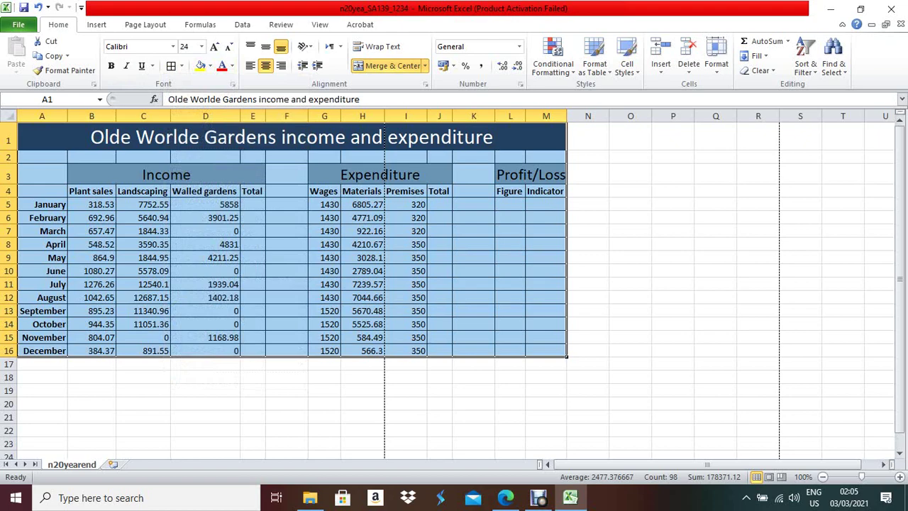
{"action": "key", "text": "alt+Tab"}
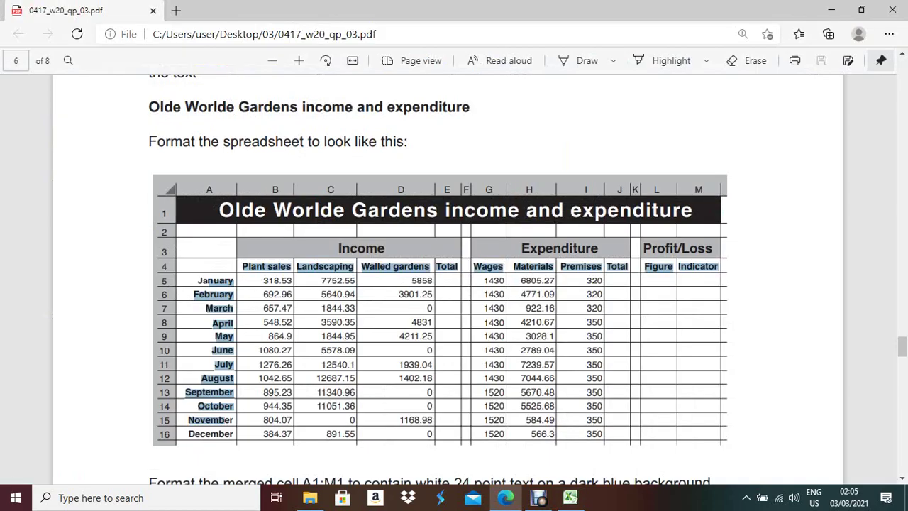
- Narrow gap columns F and K to about 20 pixels, matching the exam paper layout
{"action": "key", "text": "alt+Tab"}
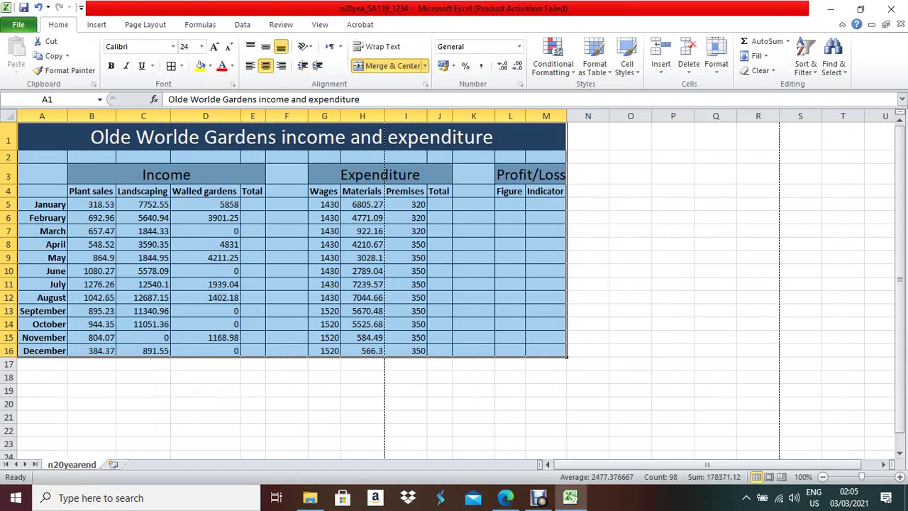
{"action": "key", "text": "alt+Tab"}
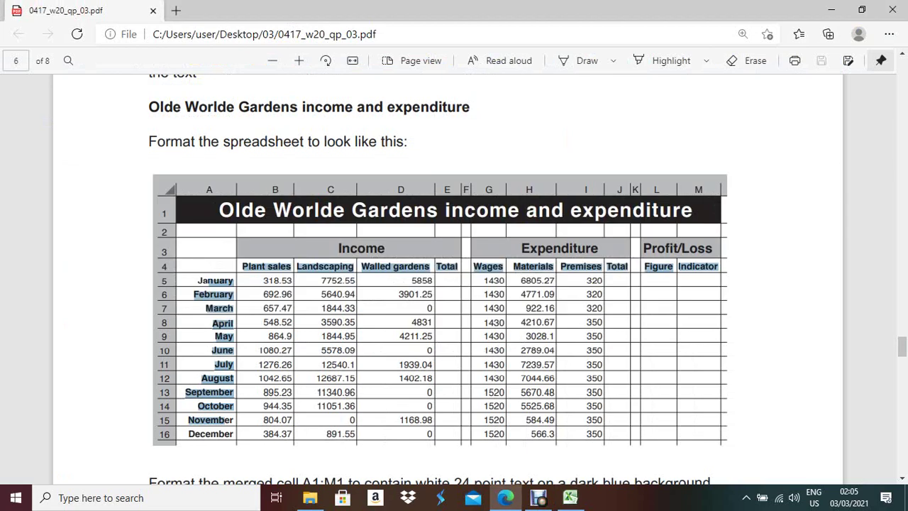
{"action": "key", "text": "alt+Tab"}
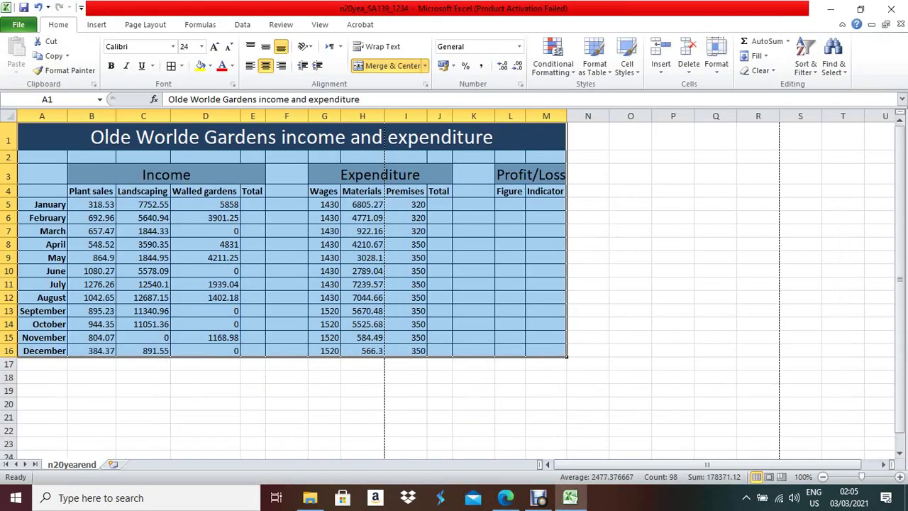
{"action": "left_click_drag", "start_coordinate": [308, 115], "coordinate": [280, 116]}
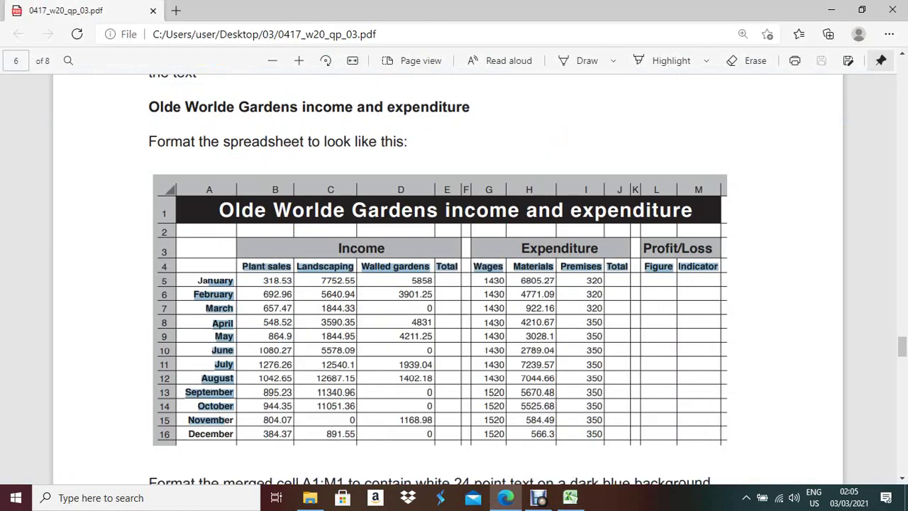
{"action": "key", "text": "alt+Tab"}
{"action": "key", "text": "alt+Tab"}
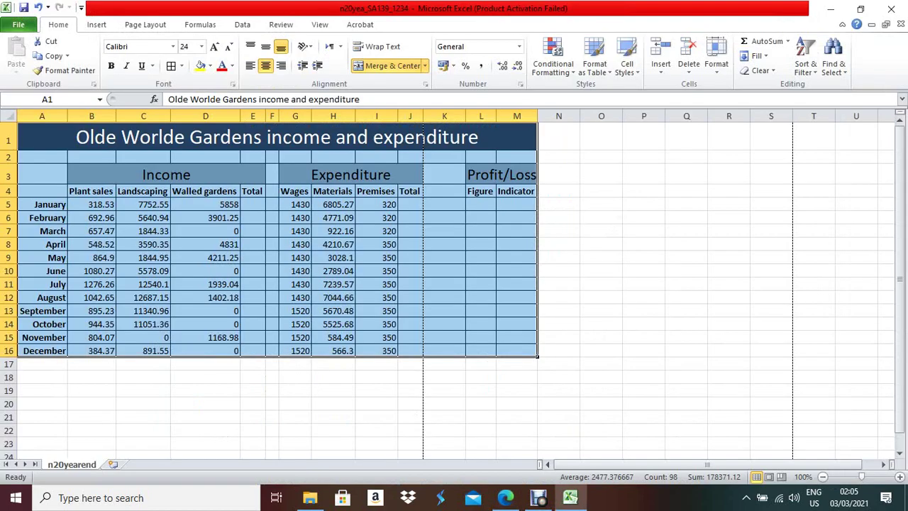
{"action": "left_click_drag", "start_coordinate": [465, 116], "coordinate": [438, 115]}
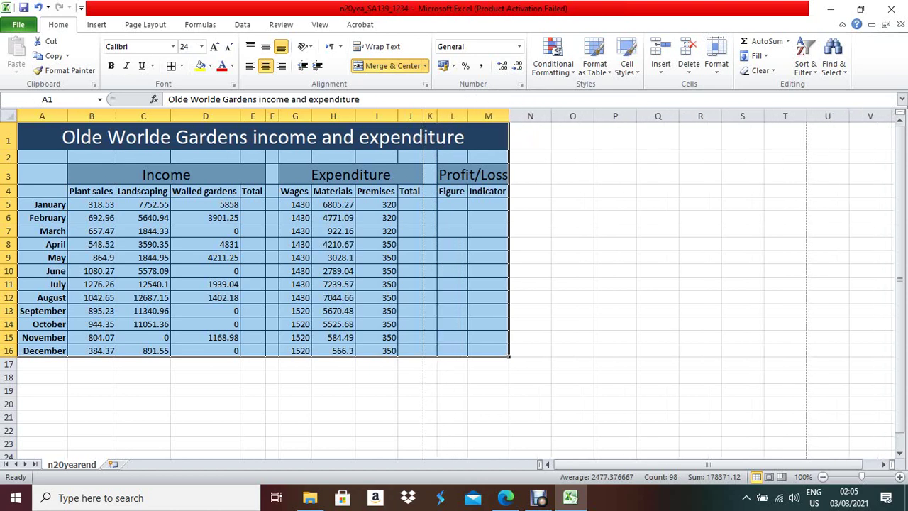
- Deselect the table to check the borders and zoom the sheet to 140%
{"action": "left_click", "coordinate": [488, 271]}
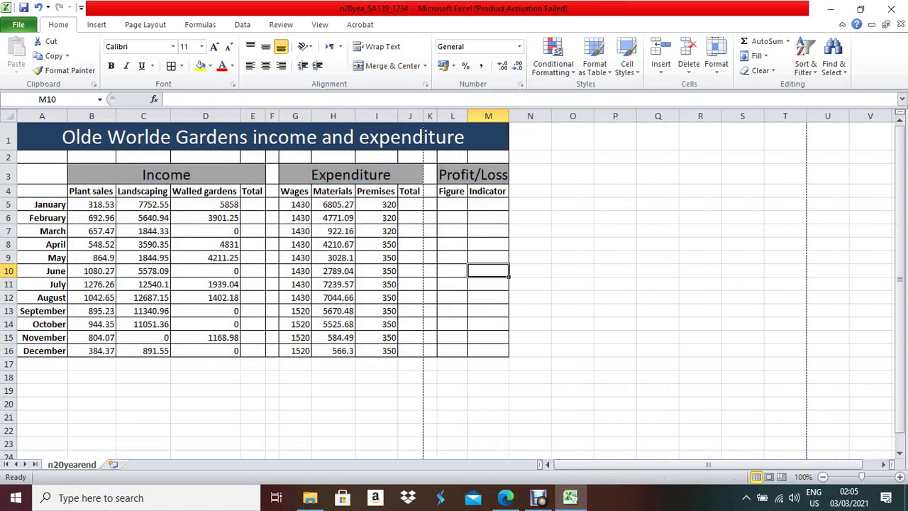
{"action": "left_click", "coordinate": [429, 297]}
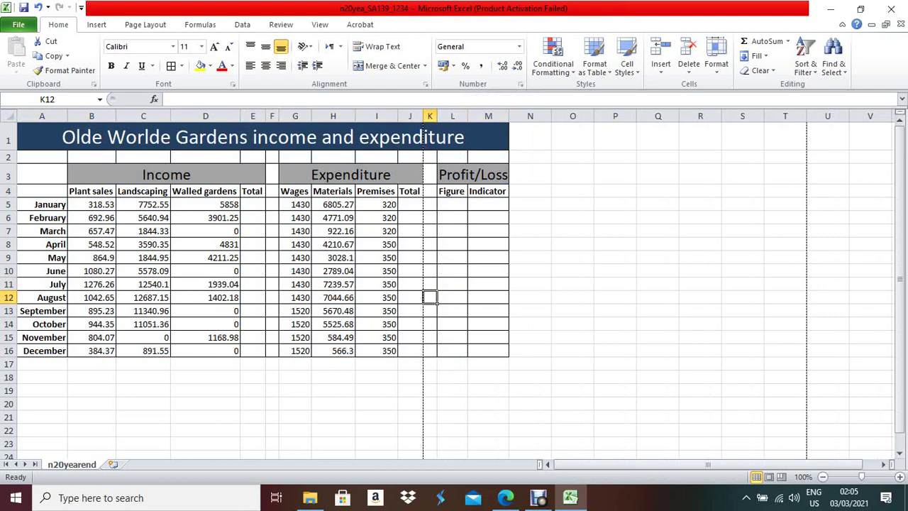
{"action": "key", "text": "alt+Tab"}
{"action": "key", "text": "alt+Tab"}
{"action": "left_click", "coordinate": [899, 477]}
{"action": "left_click", "coordinate": [900, 477]}
{"action": "left_click", "coordinate": [900, 477]}
{"action": "left_click", "coordinate": [900, 477]}
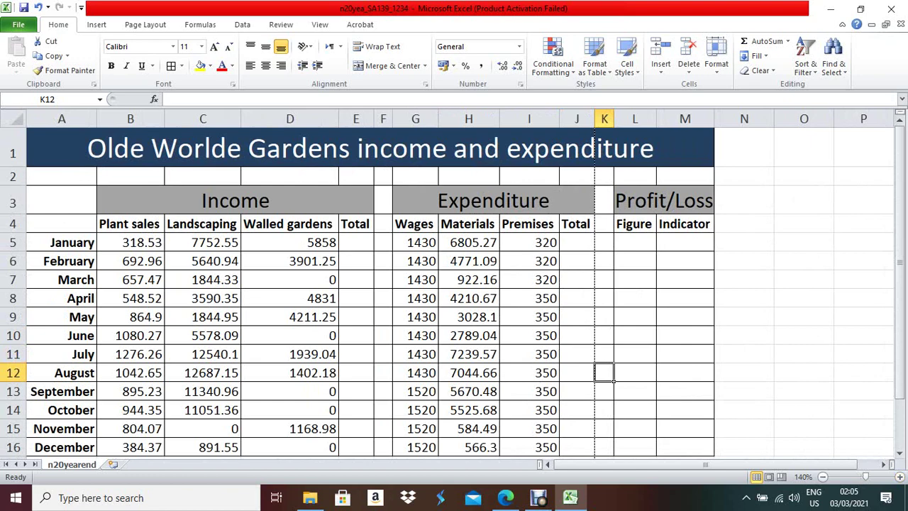
{"action": "key", "text": "alt+Tab"}
- Enter =SUM(B5:D5) in E5 for January's total income
{"action": "scroll", "coordinate": [454, 284], "scroll_direction": "down", "scroll_amount": 1}
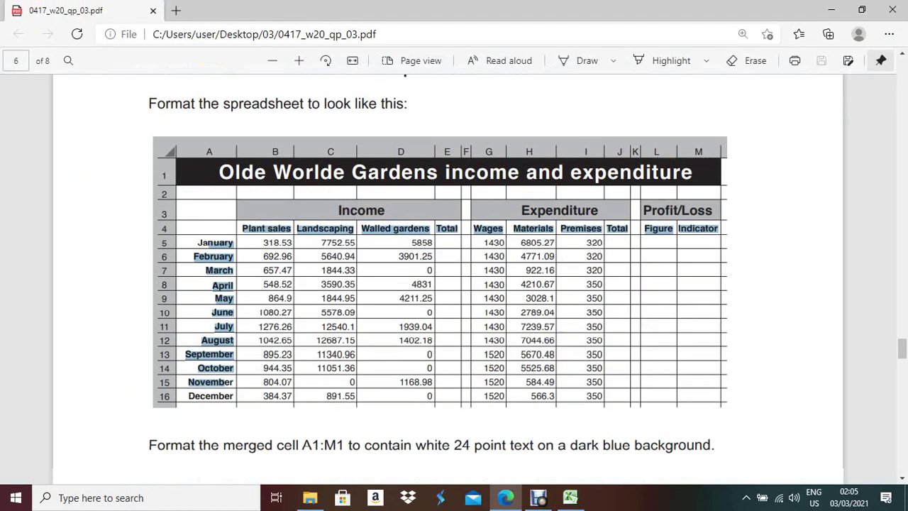
{"action": "scroll", "coordinate": [454, 284], "scroll_direction": "down", "scroll_amount": 4}
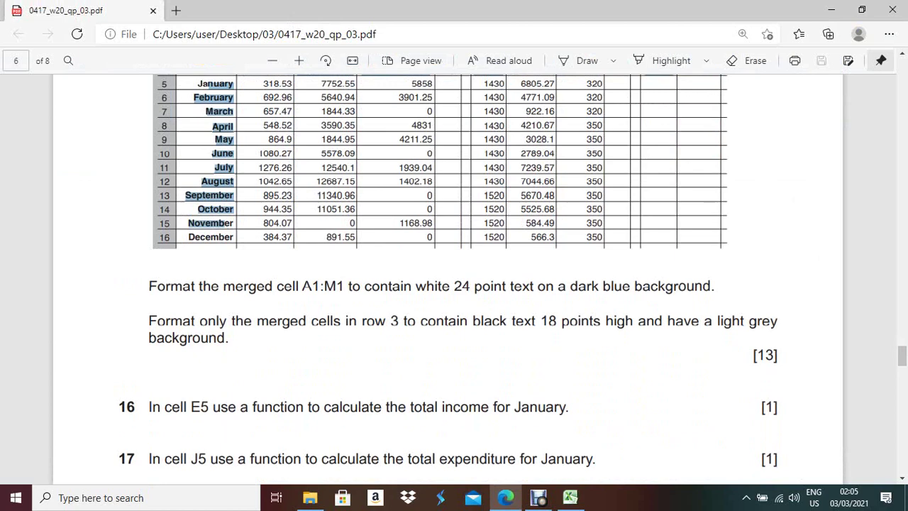
{"action": "scroll", "coordinate": [455, 283], "scroll_direction": "down", "scroll_amount": 2}
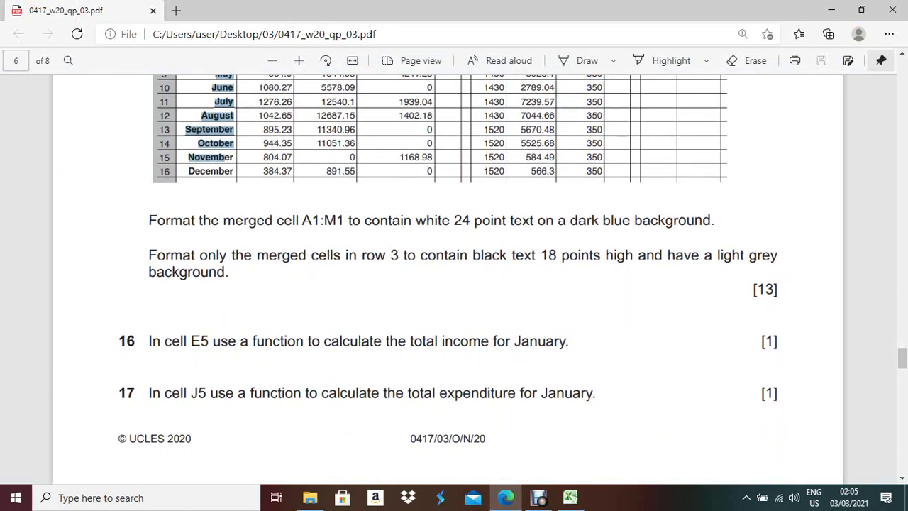
{"action": "key", "text": "alt+Tab"}
{"action": "left_click", "coordinate": [355, 242]}
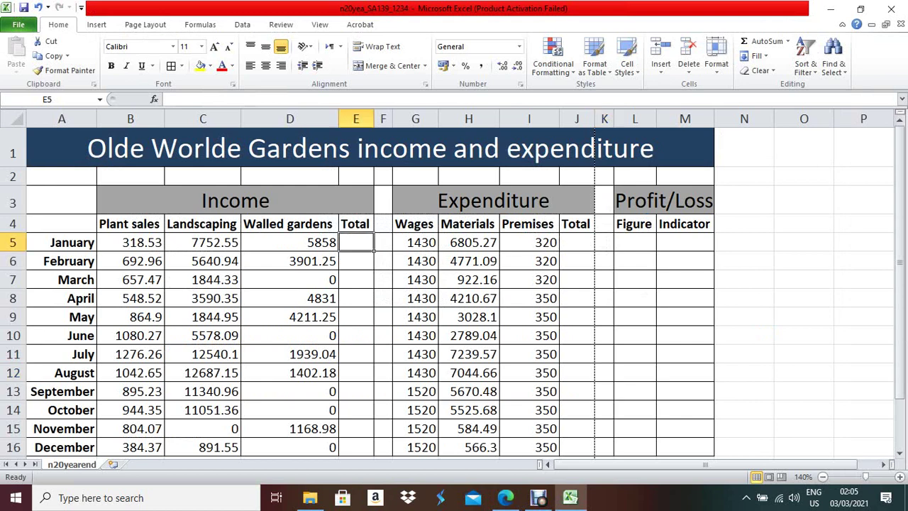
{"action": "type", "text": "=su"}
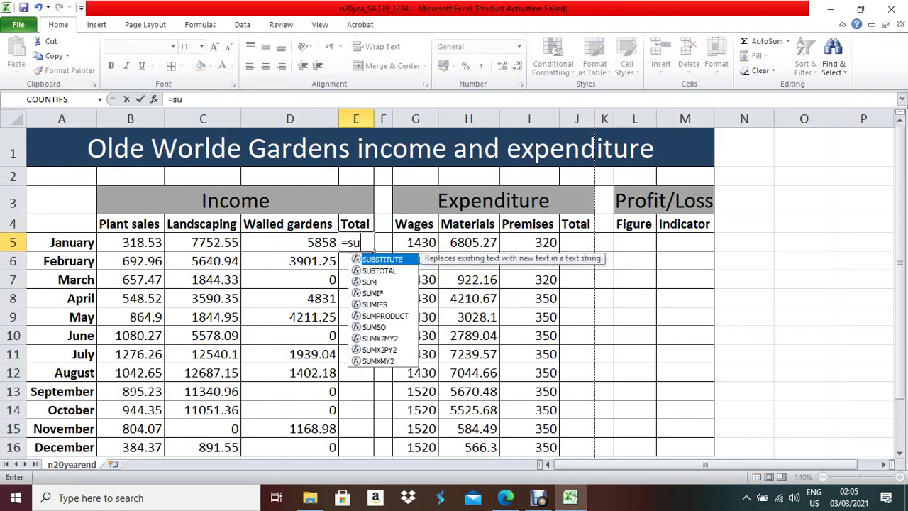
{"action": "type", "text": "m("}
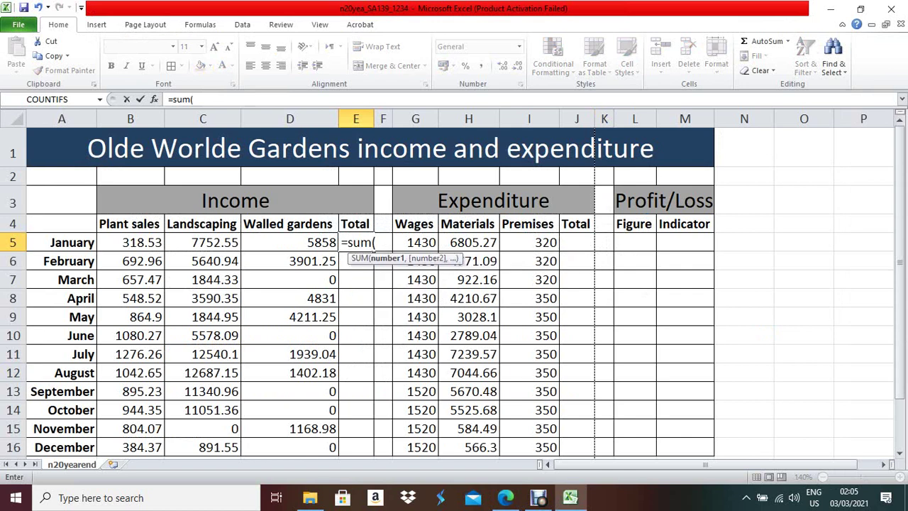
{"action": "left_click_drag", "start_coordinate": [114, 243], "coordinate": [335, 245]}
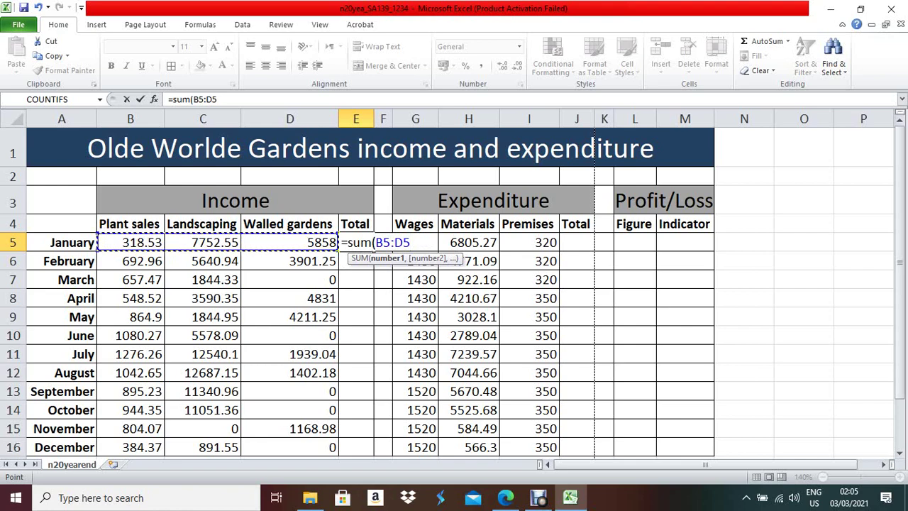
{"action": "type", "text": ")"}
{"action": "key", "text": "Return"}
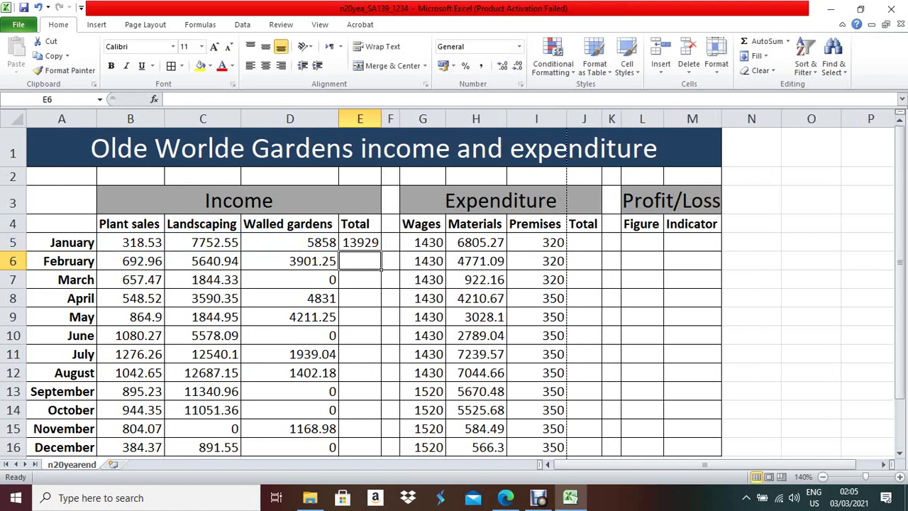
- Enter =SUM(G5:I5) in J5 for January's total expenditure, then scroll the question paper
{"action": "left_click", "coordinate": [505, 497]}
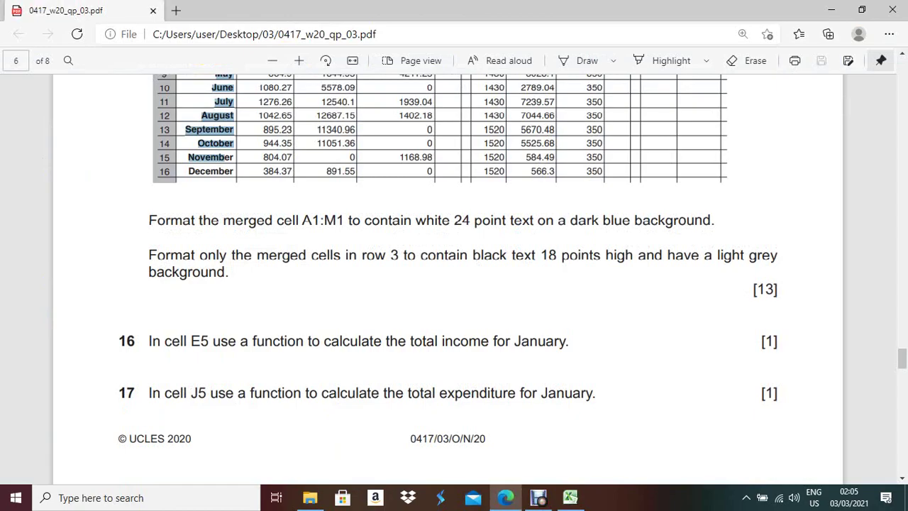
{"action": "key", "text": "alt+Tab"}
{"action": "left_click", "coordinate": [584, 242]}
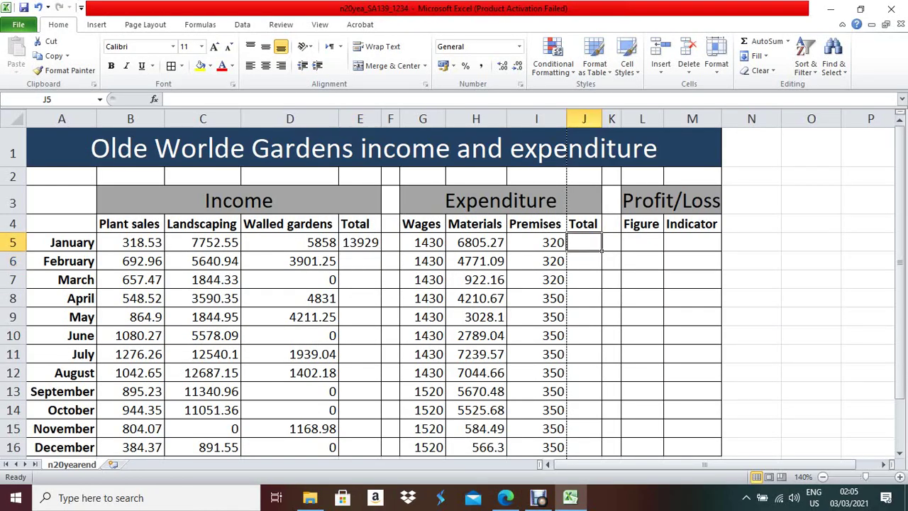
{"action": "type", "text": "=su"}
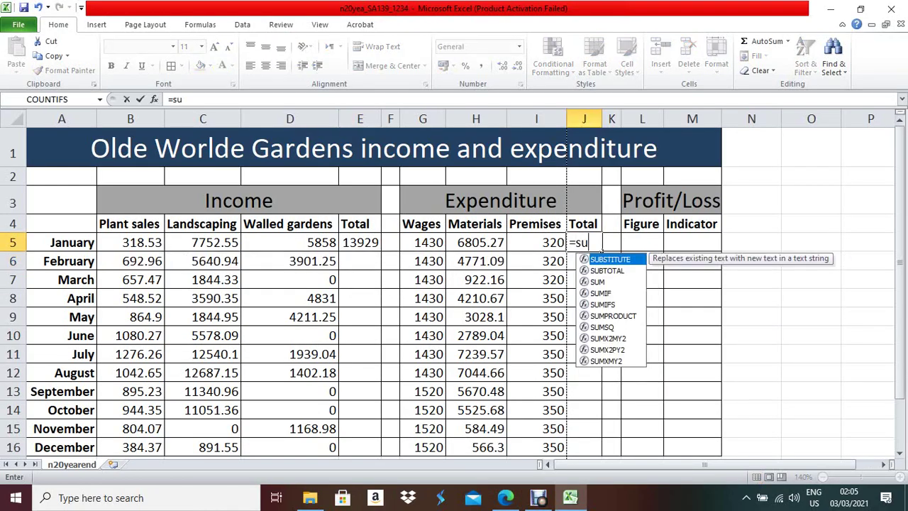
{"action": "type", "text": "m("}
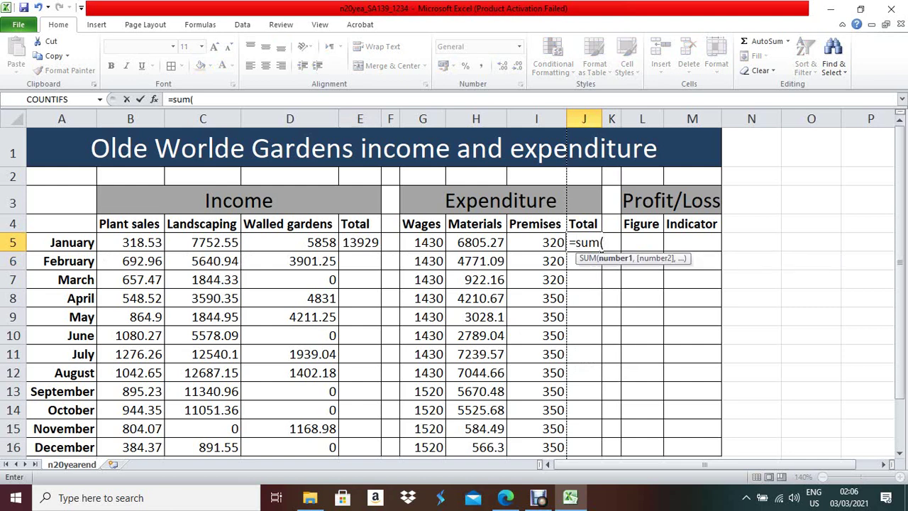
{"action": "left_click_drag", "start_coordinate": [423, 242], "coordinate": [536, 242]}
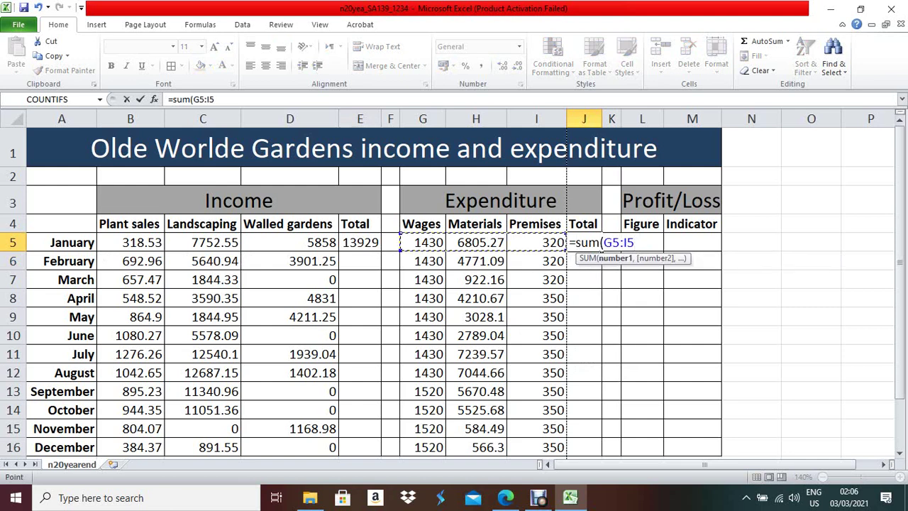
{"action": "type", "text": ")"}
{"action": "key", "text": "Return"}
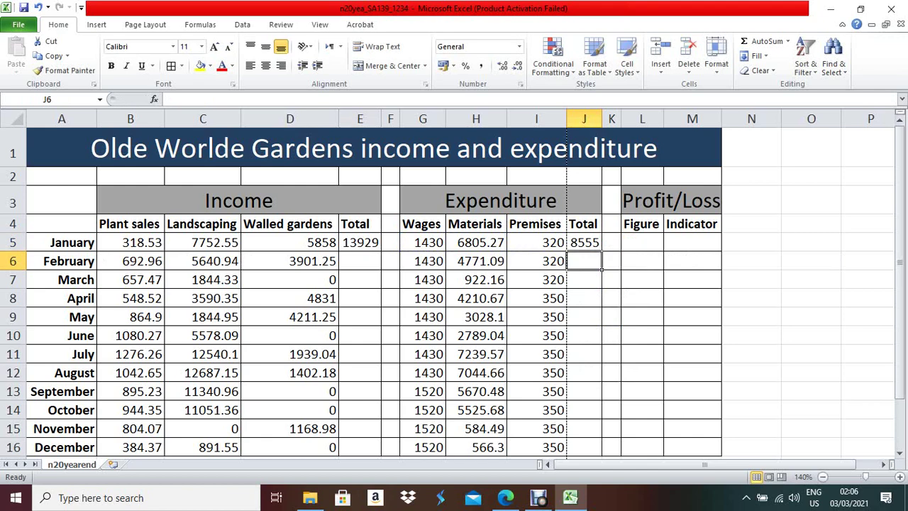
{"action": "key", "text": "alt+Tab"}
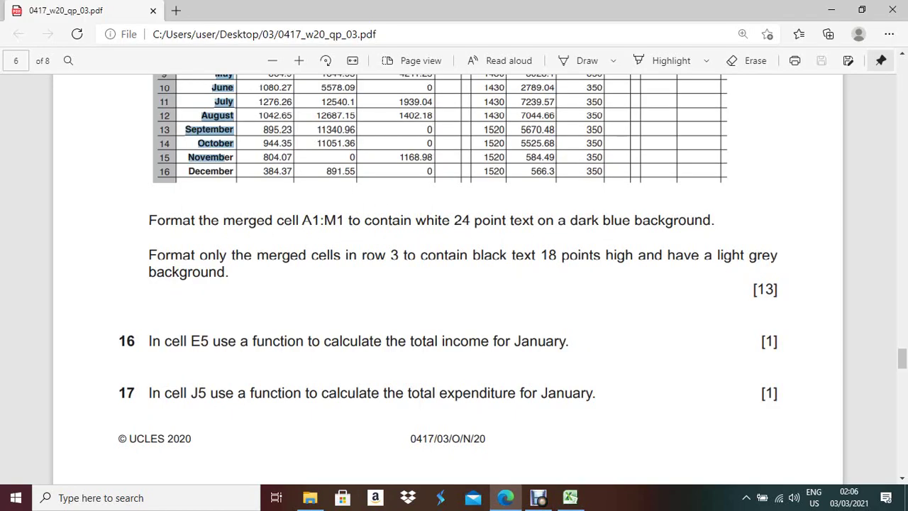
{"action": "scroll", "coordinate": [454, 277], "scroll_direction": "down", "scroll_amount": 3}
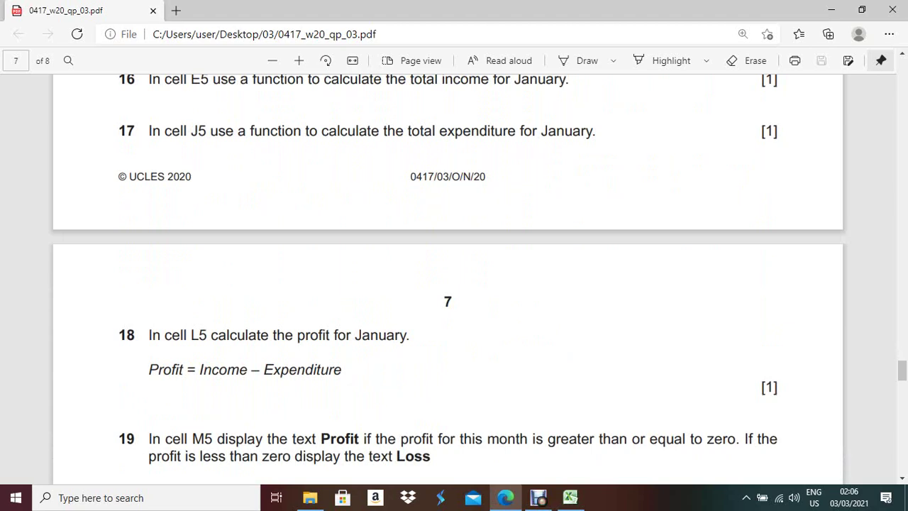
- Enter =E5-J5 in L5 to calculate January's profit of 5374
{"action": "key", "text": "alt+Tab"}
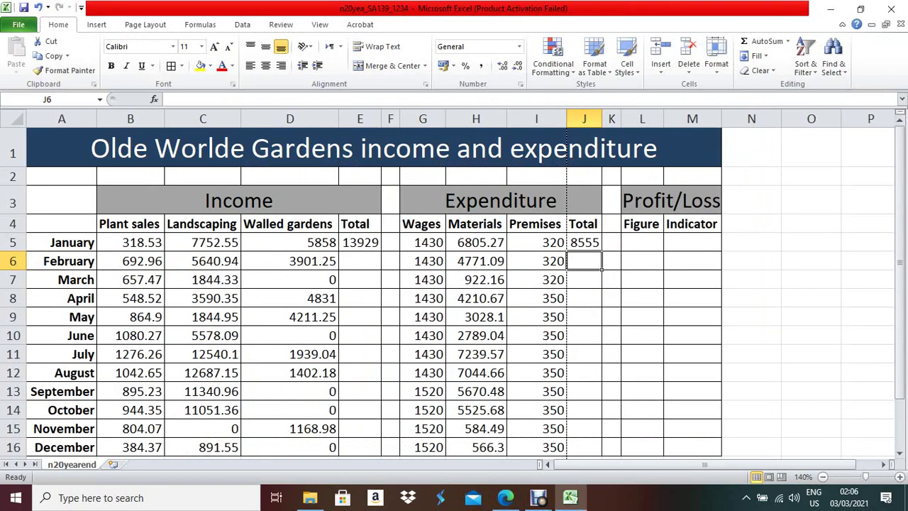
{"action": "left_click", "coordinate": [643, 242]}
{"action": "key", "text": "alt+Tab"}
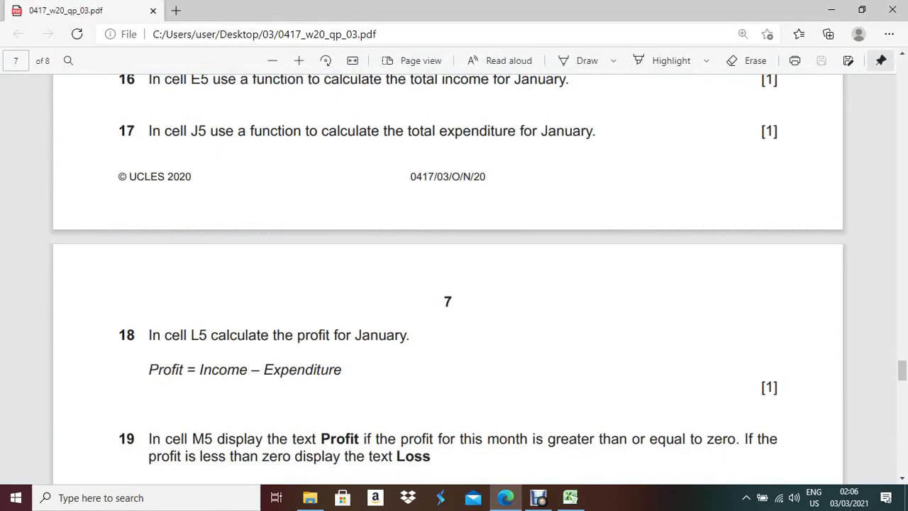
{"action": "key", "text": "alt+Tab"}
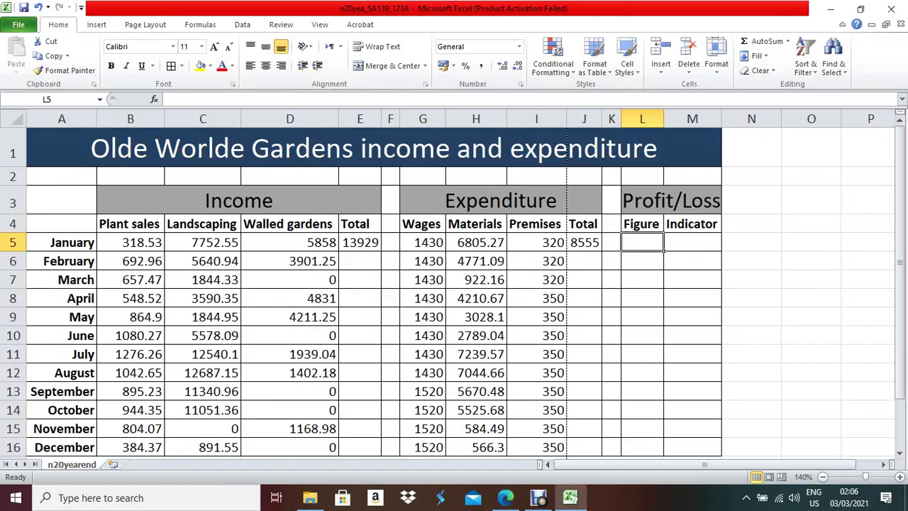
{"action": "type", "text": "="}
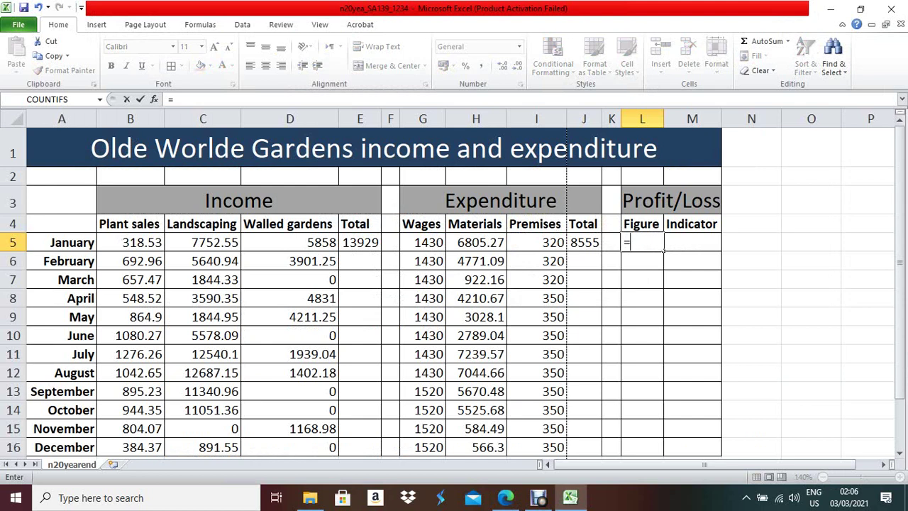
{"action": "left_click", "coordinate": [361, 243]}
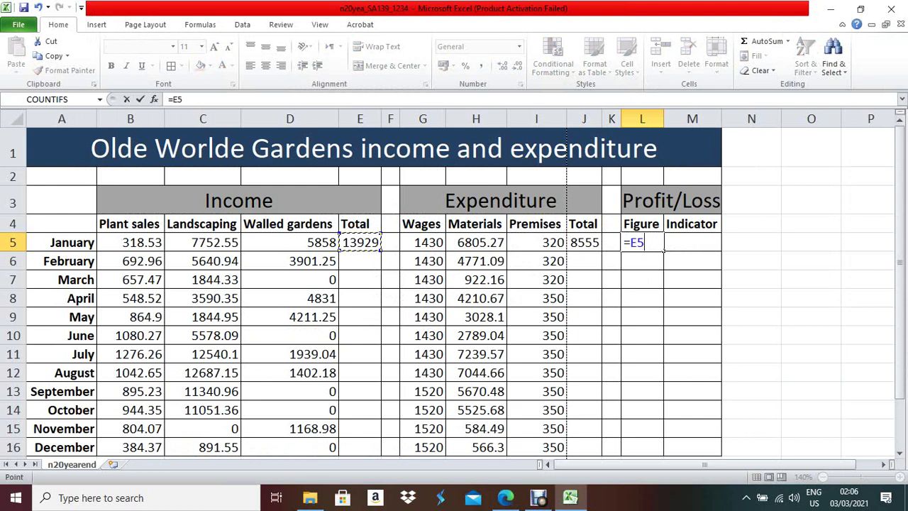
{"action": "type", "text": "-"}
{"action": "left_click", "coordinate": [584, 243]}
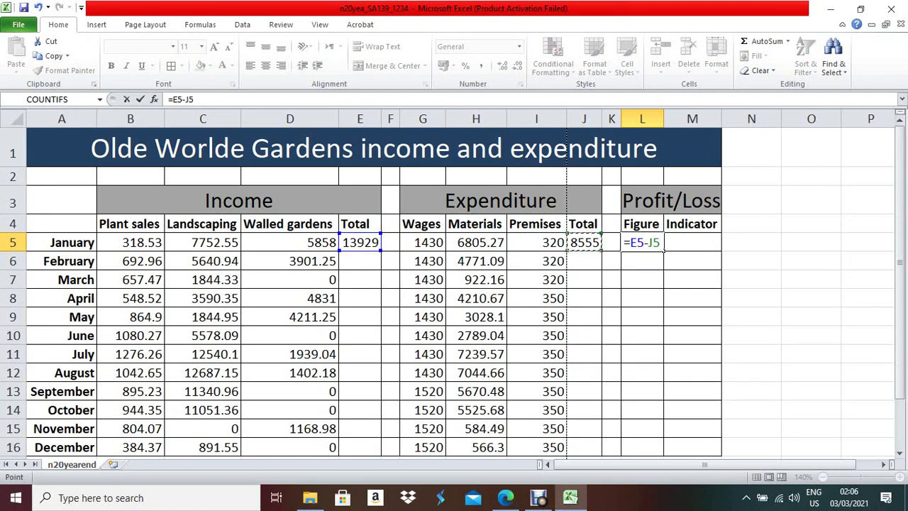
{"action": "key", "text": "Return"}
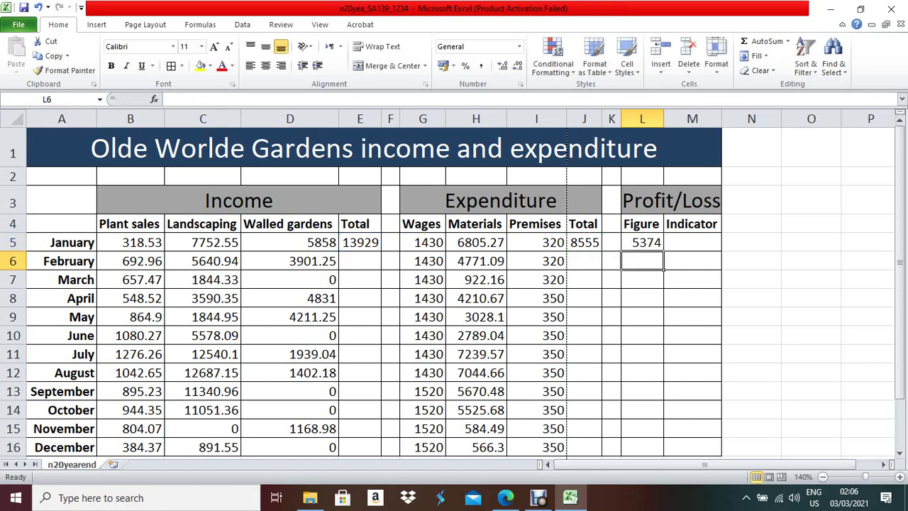
- Scroll the exam paper to reread questions 18 and 19
{"action": "left_click", "coordinate": [505, 498]}
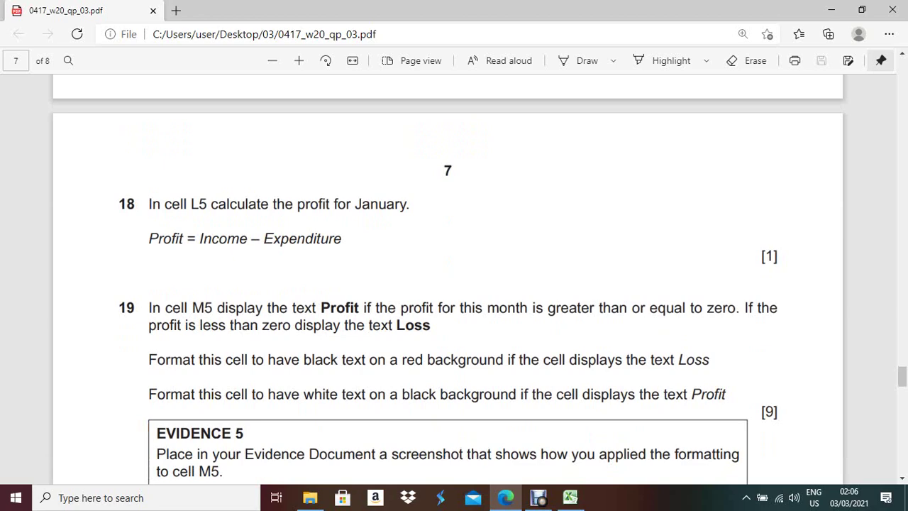
{"action": "scroll", "coordinate": [448, 283], "scroll_direction": "up", "scroll_amount": 5}
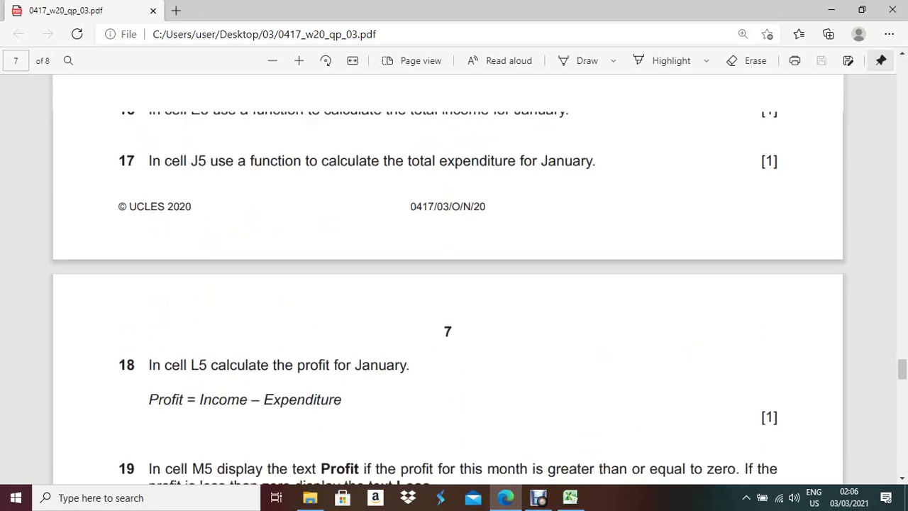
{"action": "scroll", "coordinate": [447, 284], "scroll_direction": "down", "scroll_amount": 3}
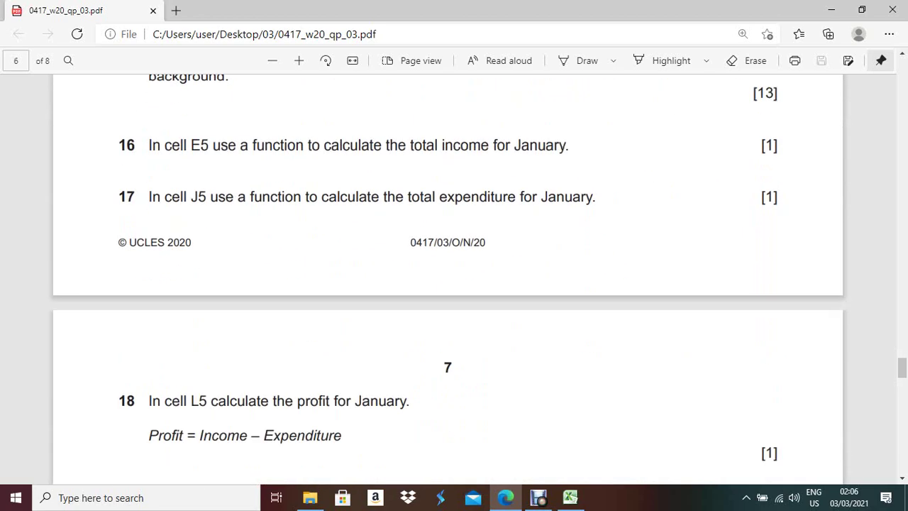
{"action": "scroll", "coordinate": [447, 284], "scroll_direction": "down", "scroll_amount": 3}
{"action": "scroll", "coordinate": [447, 284], "scroll_direction": "up", "scroll_amount": 4}
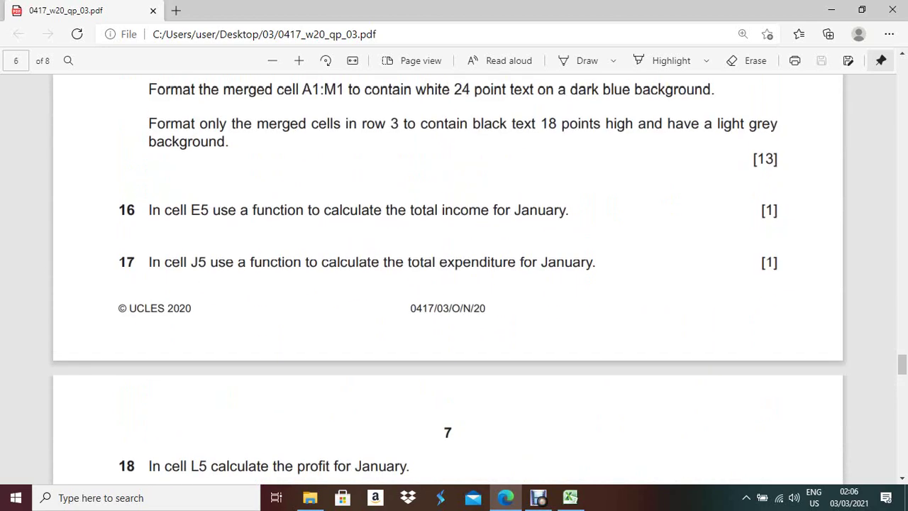
{"action": "scroll", "coordinate": [447, 284], "scroll_direction": "down", "scroll_amount": 3}
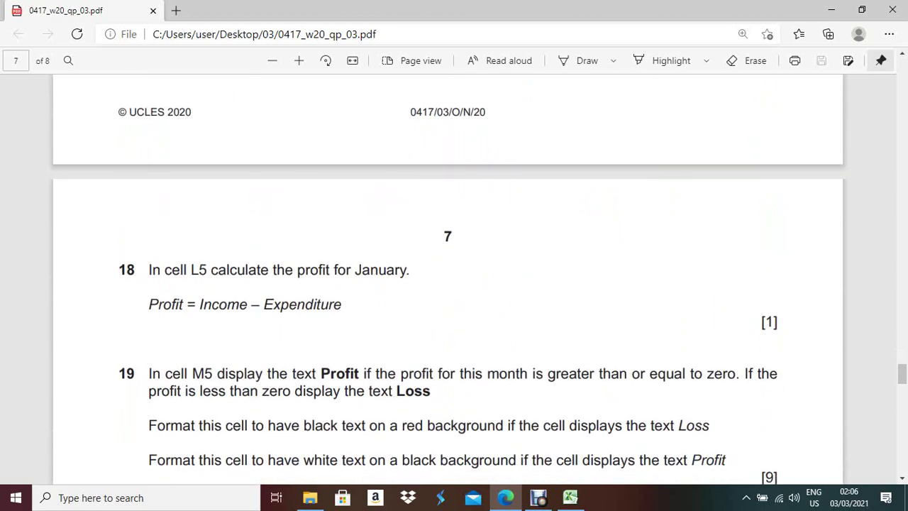
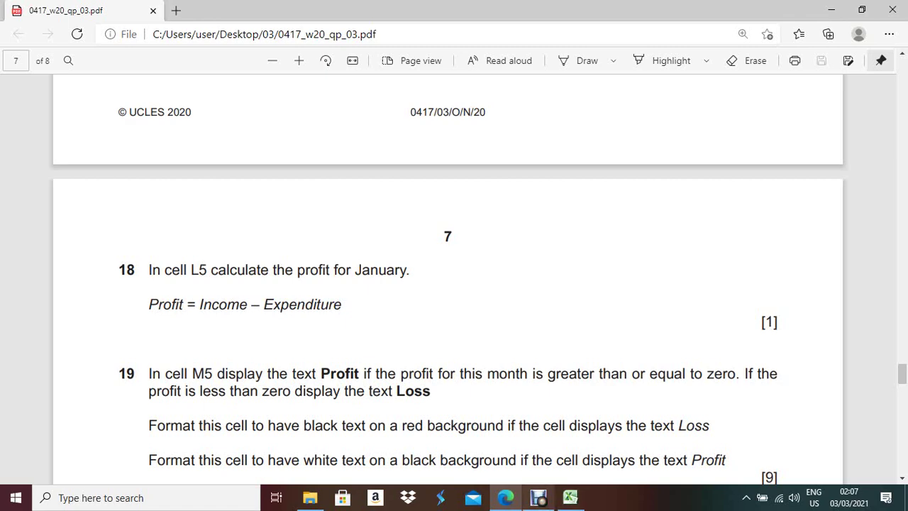
- Switch from the question paper back to Excel and select cell M5
{"action": "key", "text": "alt+Tab"}
{"action": "left_click", "coordinate": [692, 243]}
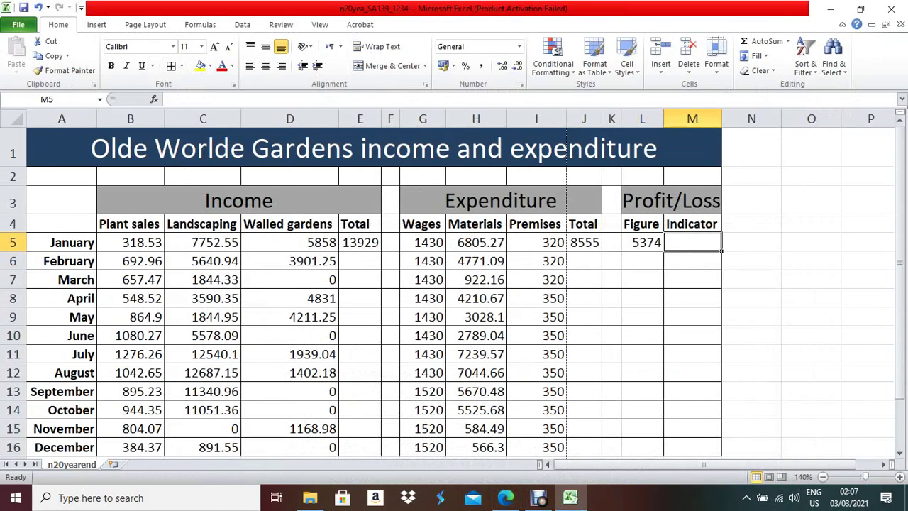
- Enter =IF(L5>=0,"Profit","Loss") in M5 so January's indicator shows Profit
{"action": "type", "text": "="}
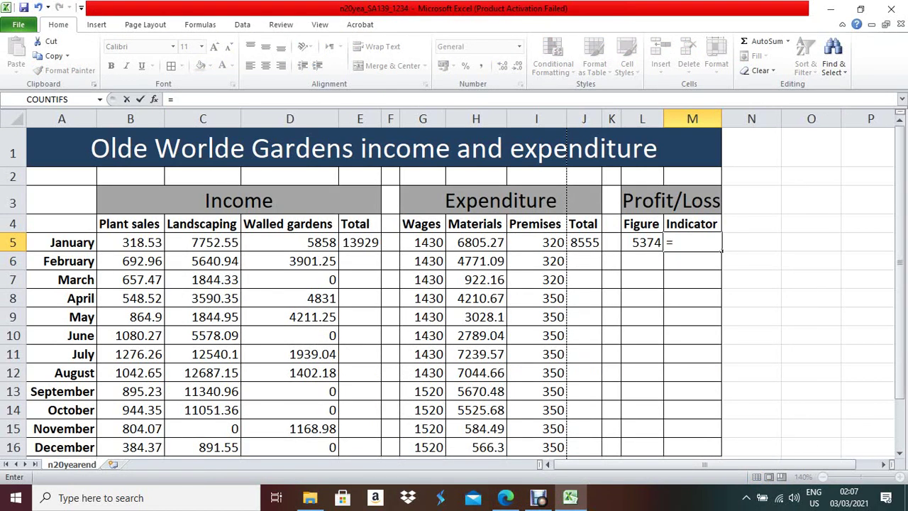
{"action": "type", "text": "if("}
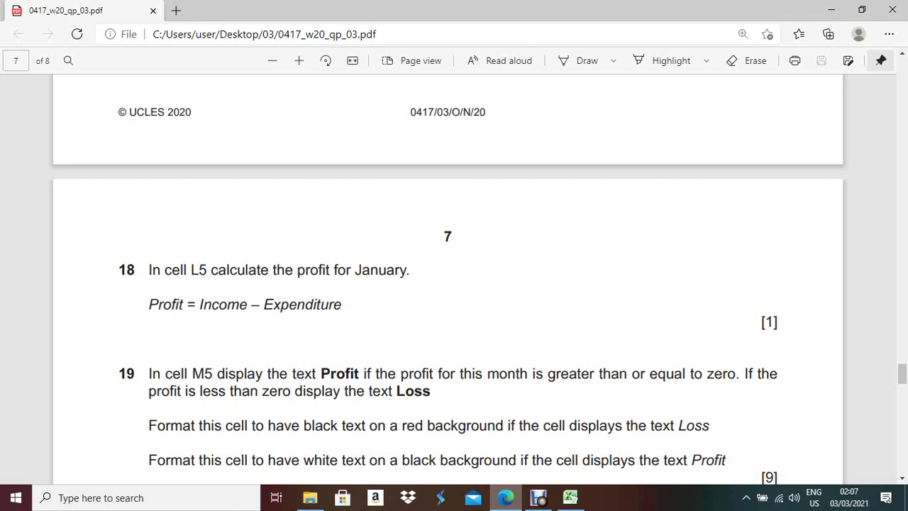
{"action": "key", "text": "alt+Tab"}
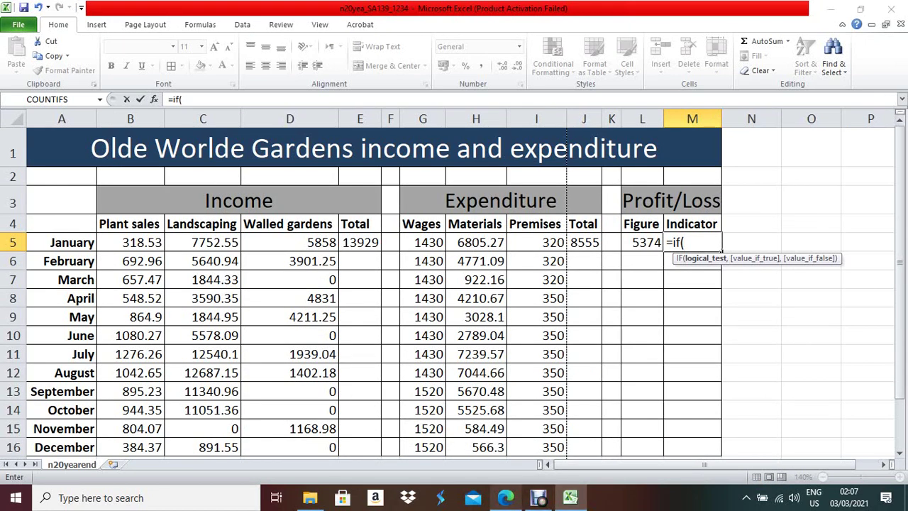
{"action": "key", "text": "alt+Tab"}
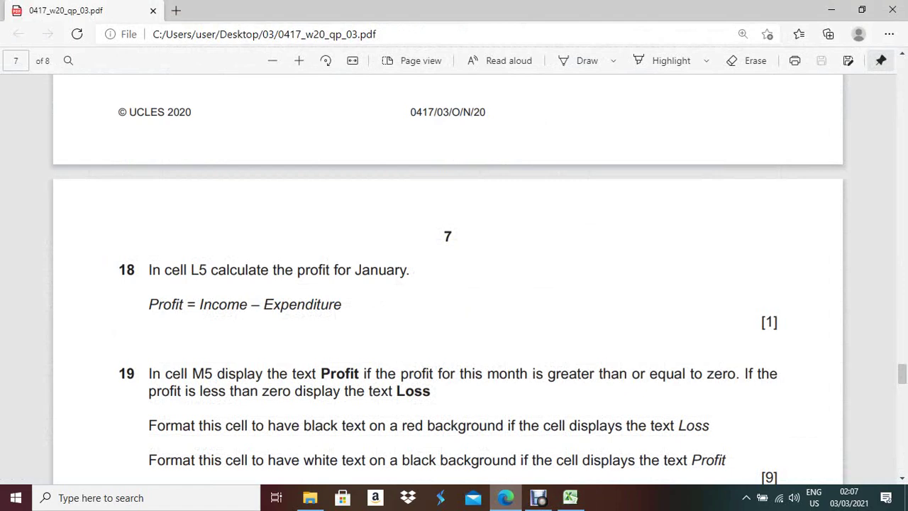
{"action": "key", "text": "alt+Tab"}
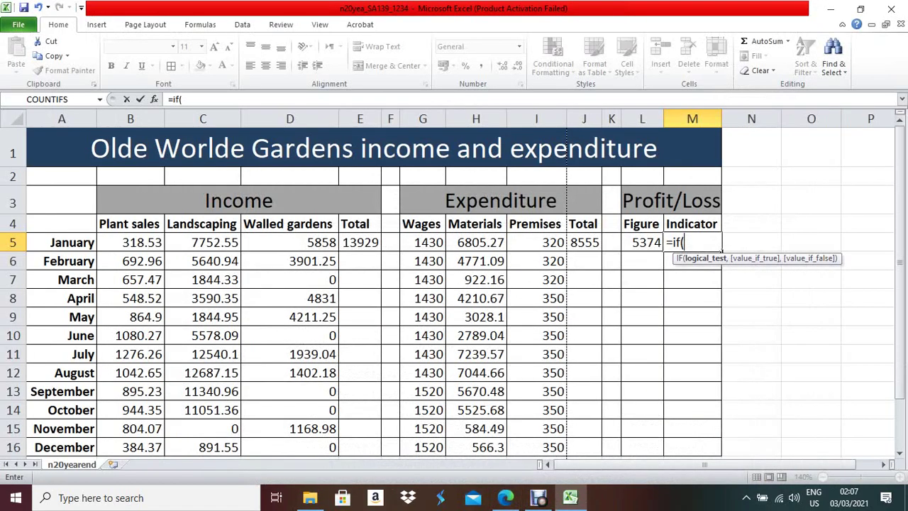
{"action": "key", "text": "Left"}
{"action": "type", "text": ">=0"}
{"action": "key", "text": "alt+Tab"}
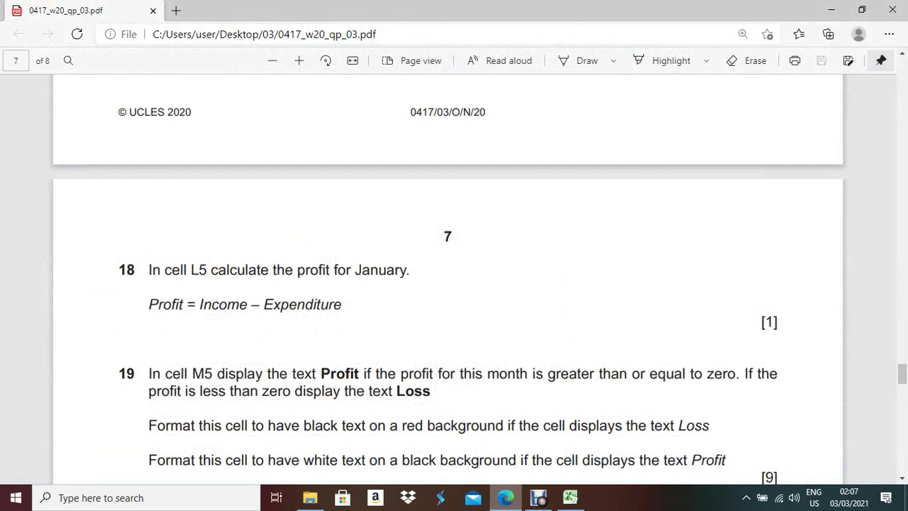
{"action": "key", "text": "alt+Tab"}
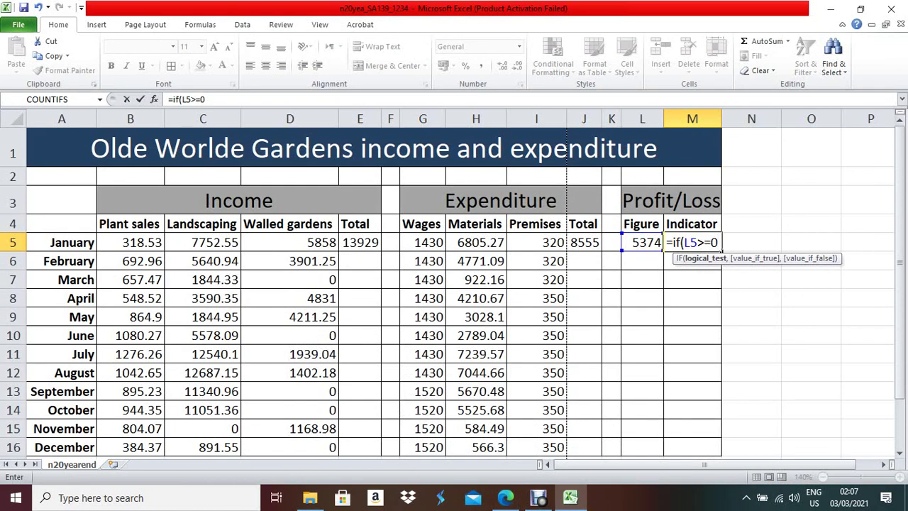
{"action": "type", "text": ",\"P"}
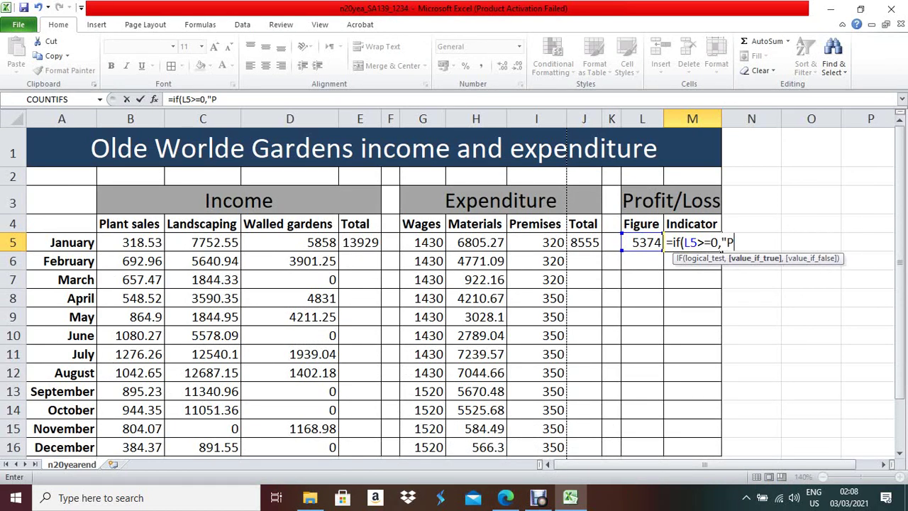
{"action": "type", "text": "rofit\","}
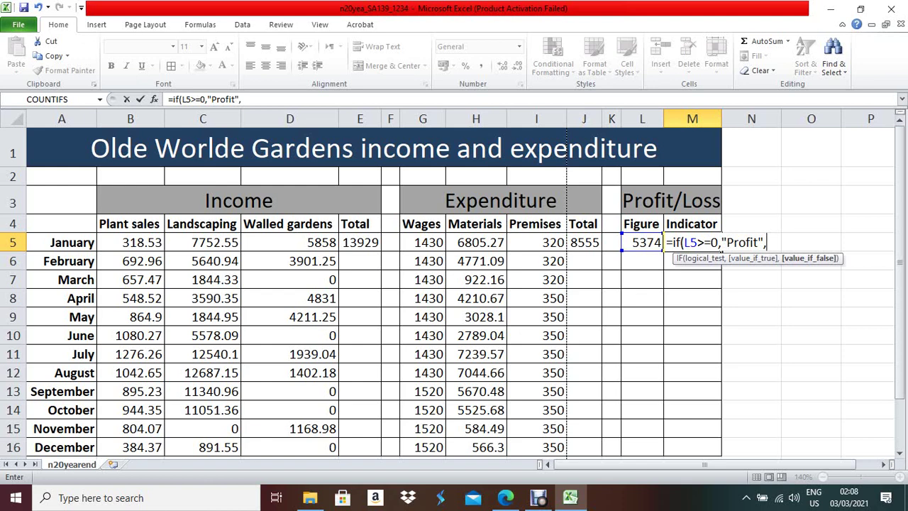
{"action": "type", "text": "\"Loss\")"}
{"action": "key", "text": "Return"}
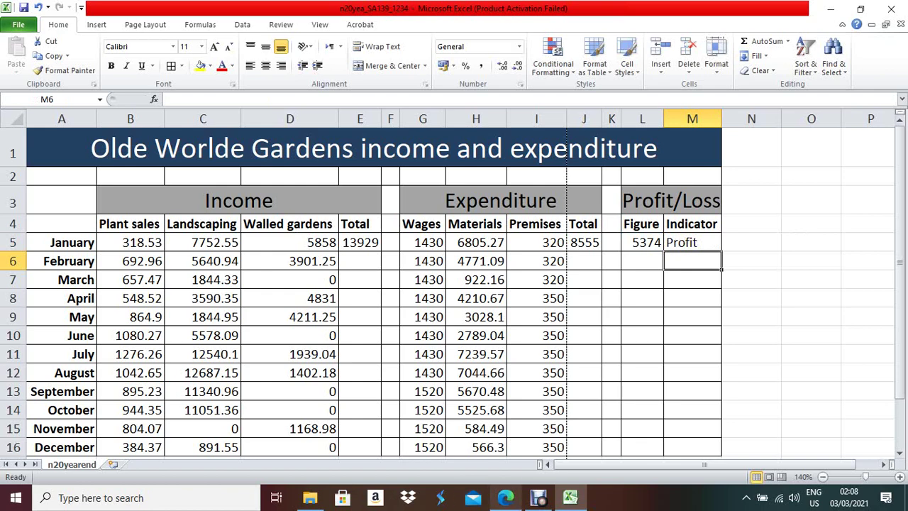
- Scroll further down the question paper to read the next instructions
{"action": "left_click", "coordinate": [506, 498]}
{"action": "scroll", "coordinate": [448, 284], "scroll_direction": "down", "scroll_amount": 3}
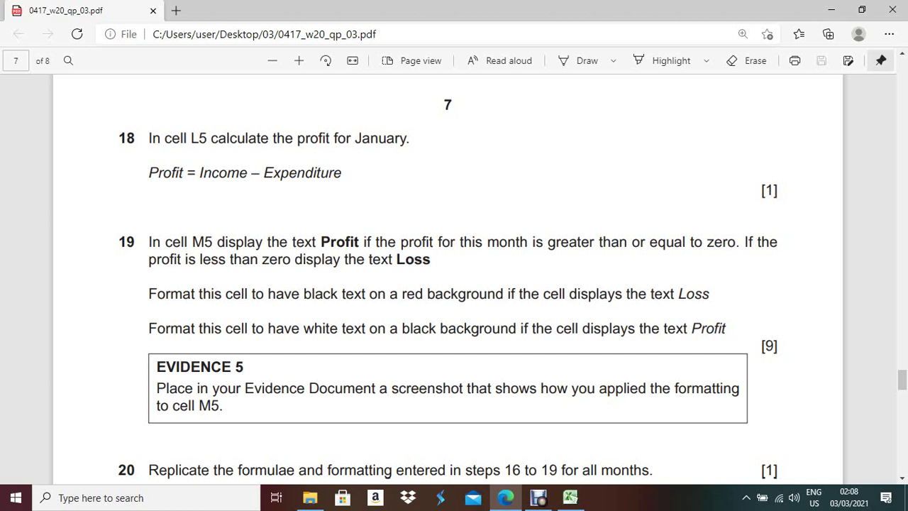
{"action": "scroll", "coordinate": [448, 284], "scroll_direction": "down", "scroll_amount": 2}
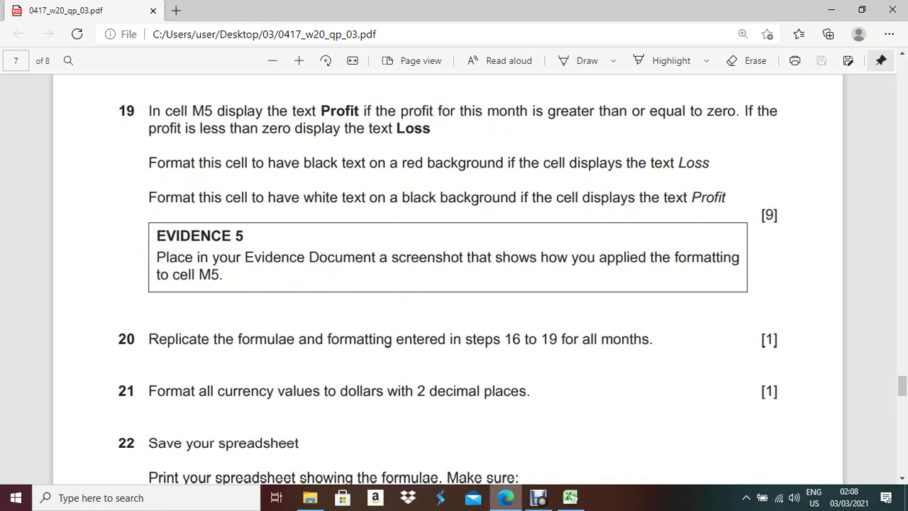
{"action": "key", "text": "alt+Tab"}
- Fill the E5, J5 and L5 formulas down to row 16, ending with December's -1160 profit
{"action": "left_click", "coordinate": [360, 242]}
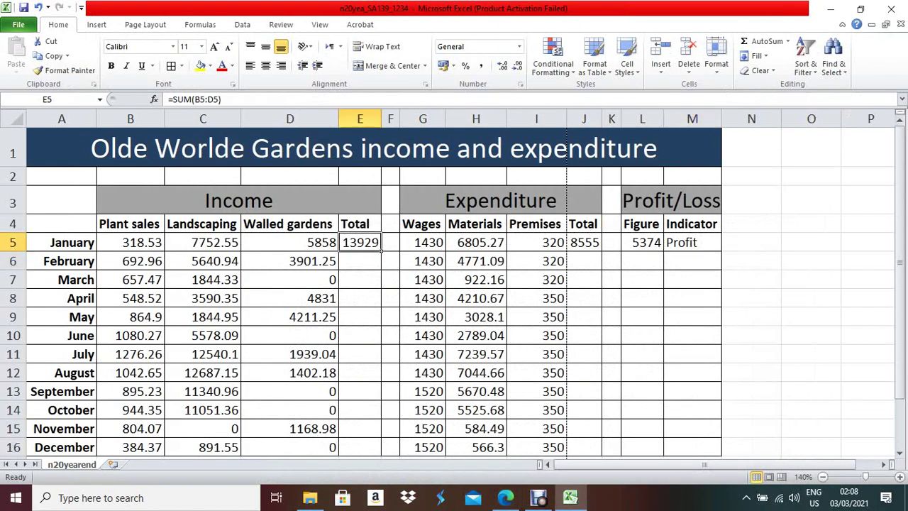
{"action": "left_click_drag", "start_coordinate": [381, 252], "coordinate": [381, 454]}
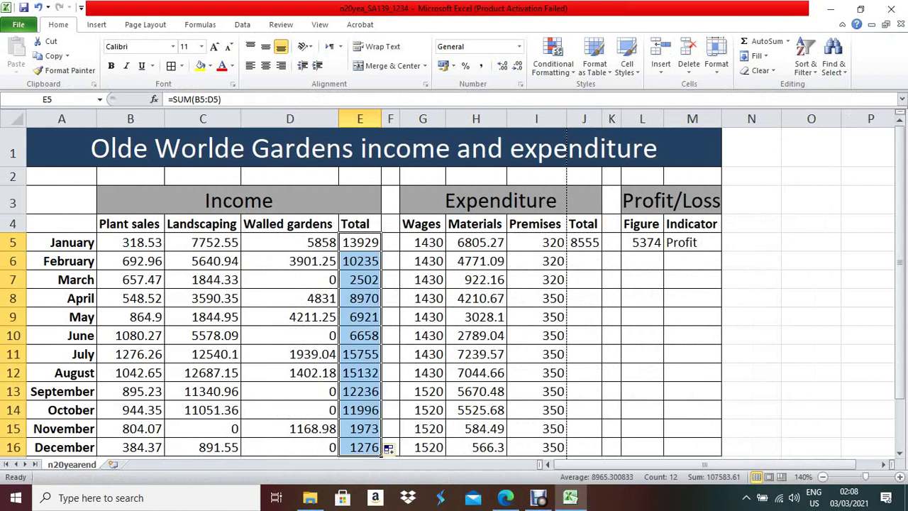
{"action": "left_click", "coordinate": [584, 242]}
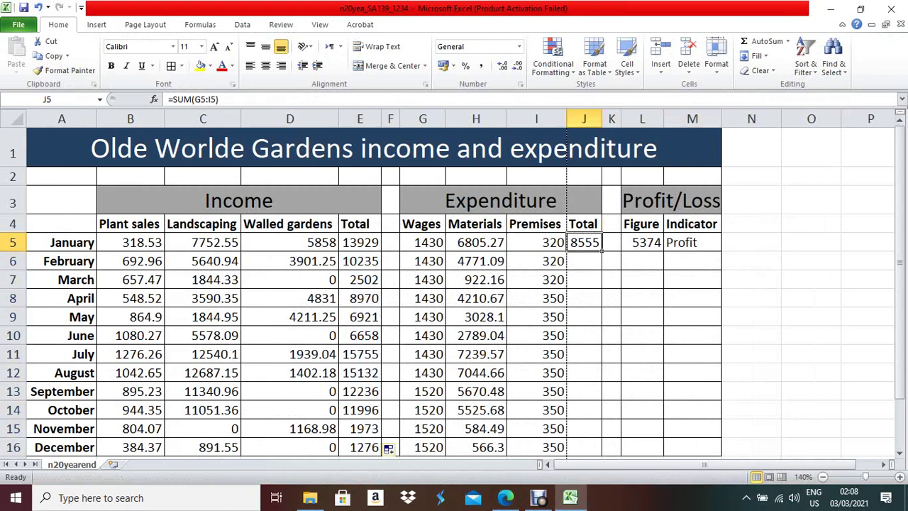
{"action": "double_click", "coordinate": [601, 251]}
{"action": "left_click", "coordinate": [642, 242]}
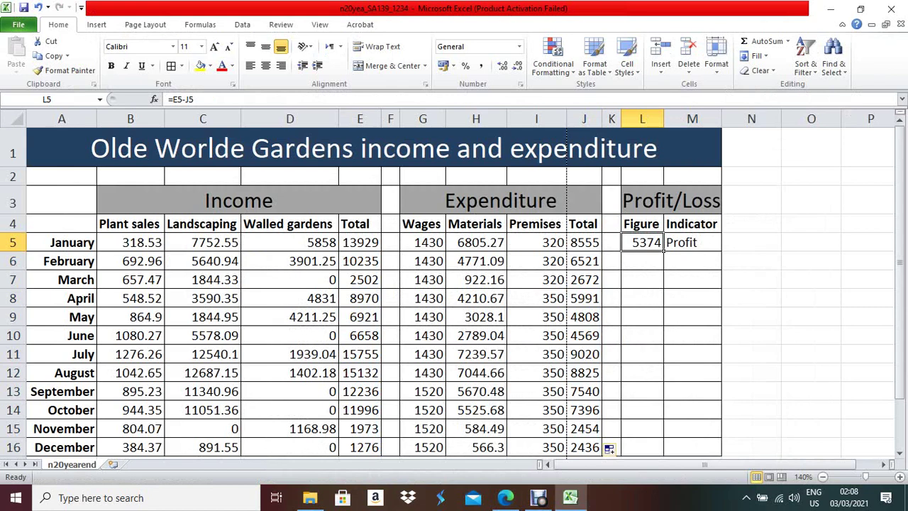
{"action": "left_click_drag", "start_coordinate": [664, 251], "coordinate": [664, 454]}
{"action": "scroll", "coordinate": [664, 453], "scroll_direction": "down", "scroll_amount": 3}
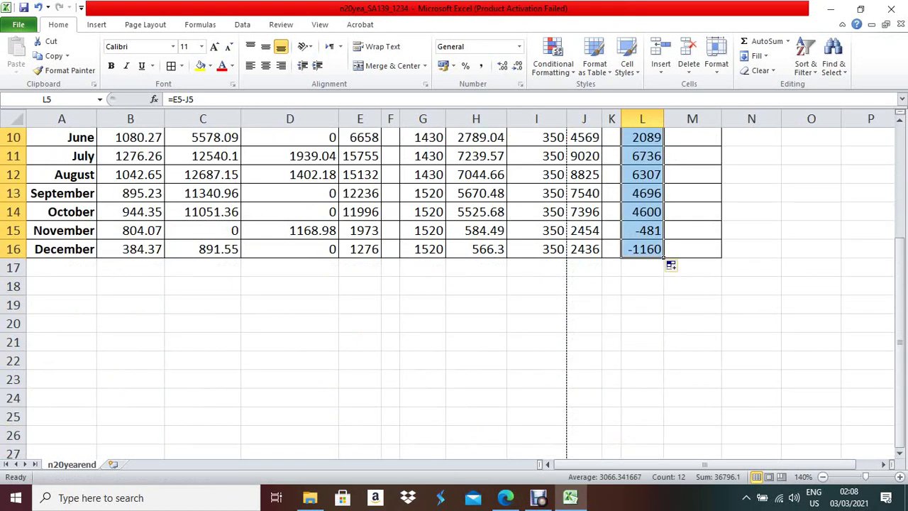
{"action": "scroll", "coordinate": [455, 284], "scroll_direction": "up", "scroll_amount": 2}
{"action": "scroll", "coordinate": [454, 284], "scroll_direction": "up", "scroll_amount": 1}
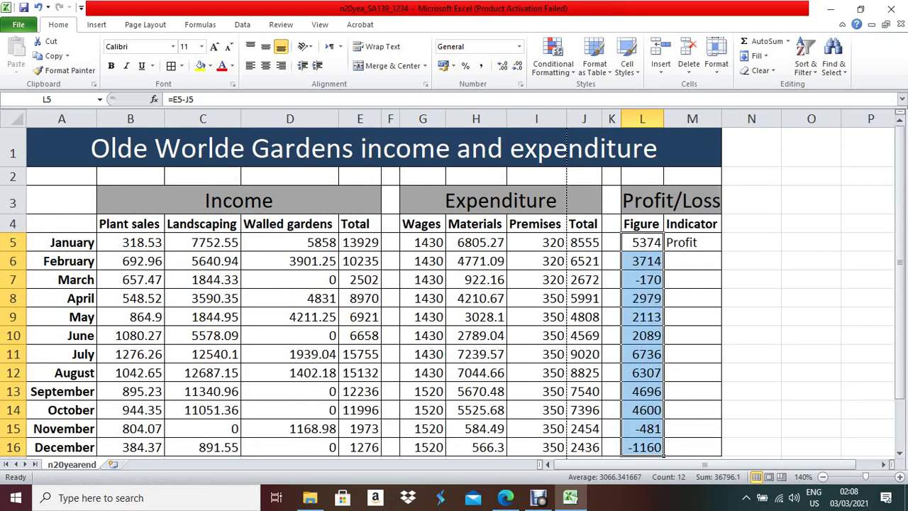
{"action": "left_click", "coordinate": [692, 242]}
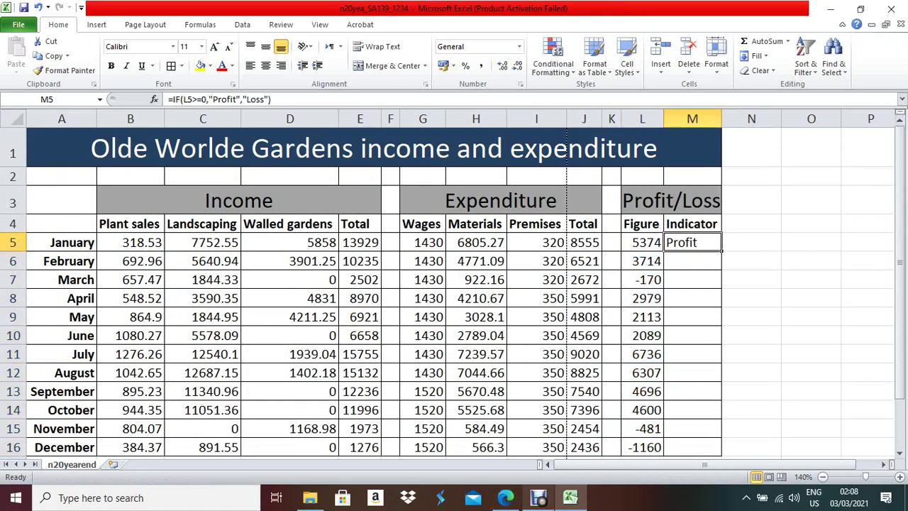
- With M5 selected, start a Highlight Cells Rules 'Equal To' conditional format
{"action": "left_click", "coordinate": [505, 497]}
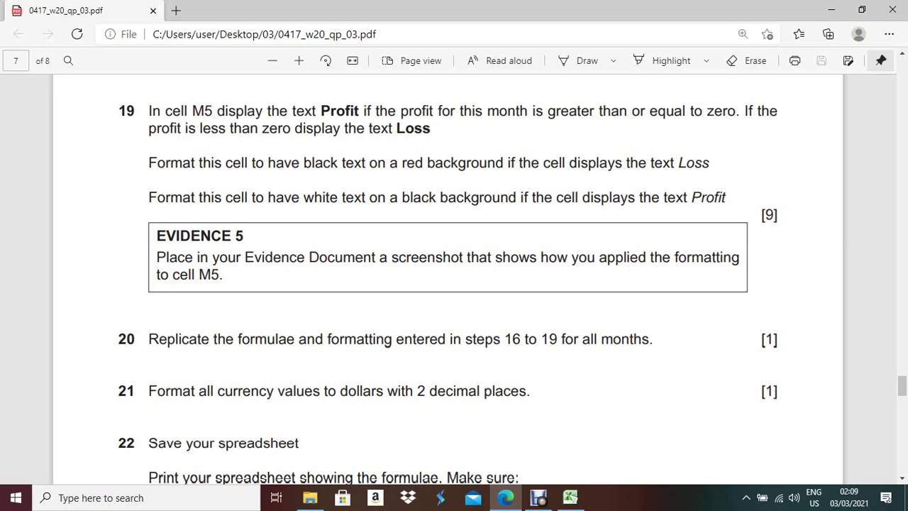
{"action": "key", "text": "alt+Tab"}
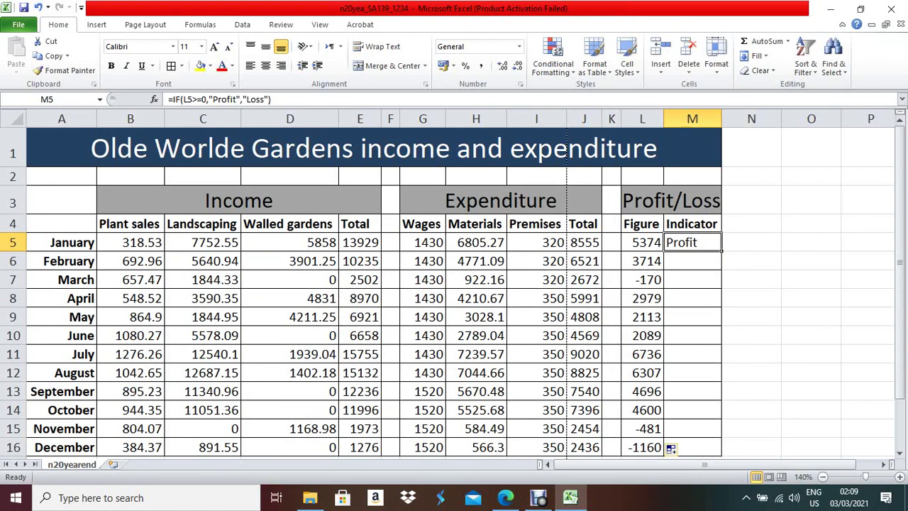
{"action": "key", "text": "shift+F10"}
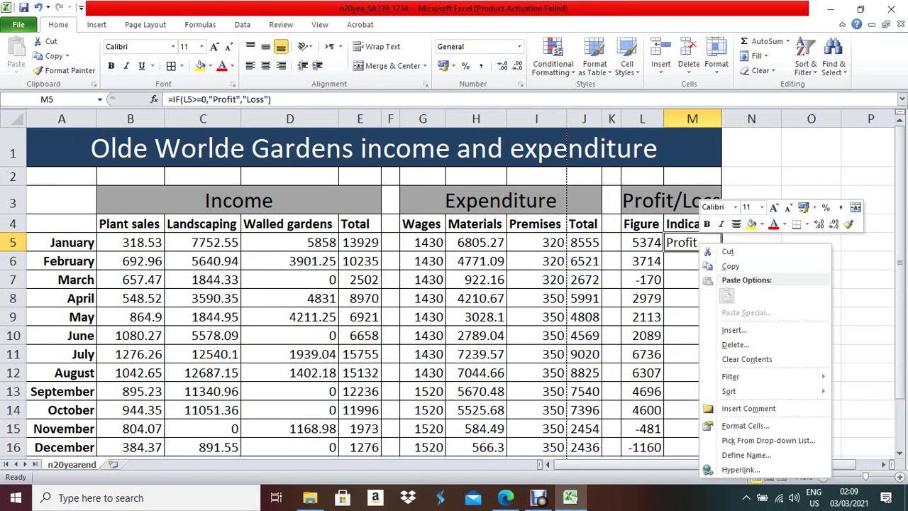
{"action": "key", "text": "Escape"}
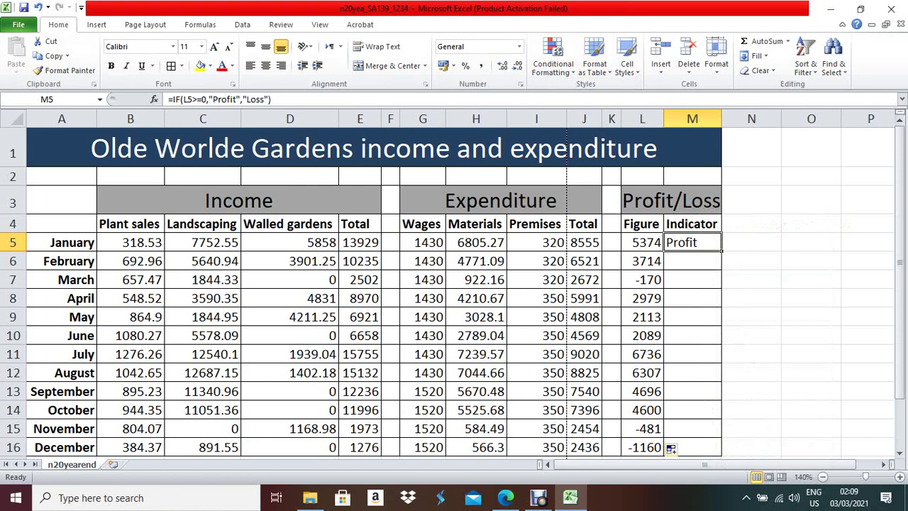
{"action": "left_click", "coordinate": [554, 62]}
{"action": "mouse_move", "coordinate": [604, 93]}
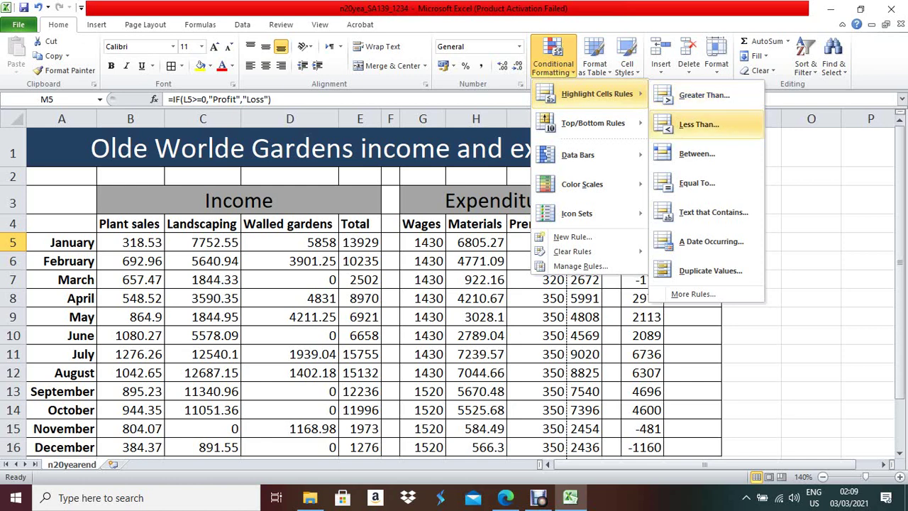
{"action": "left_click", "coordinate": [506, 497]}
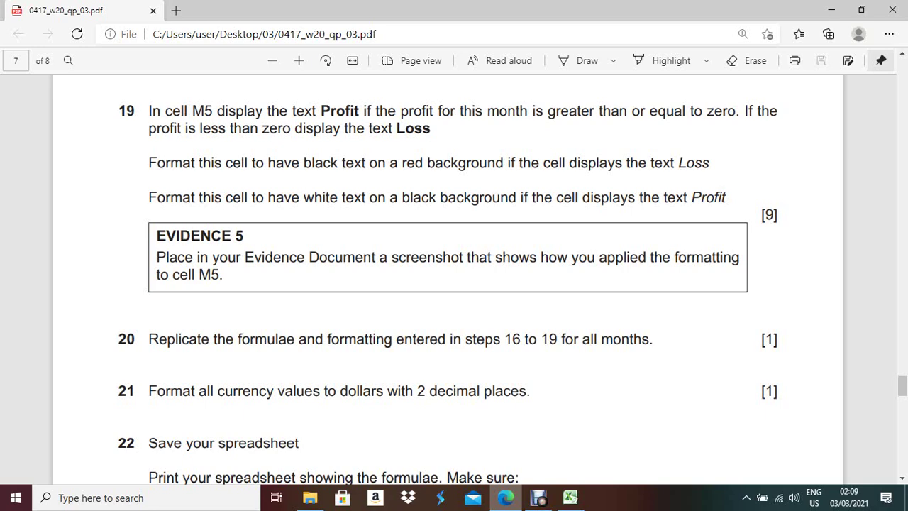
{"action": "key", "text": "alt+Tab"}
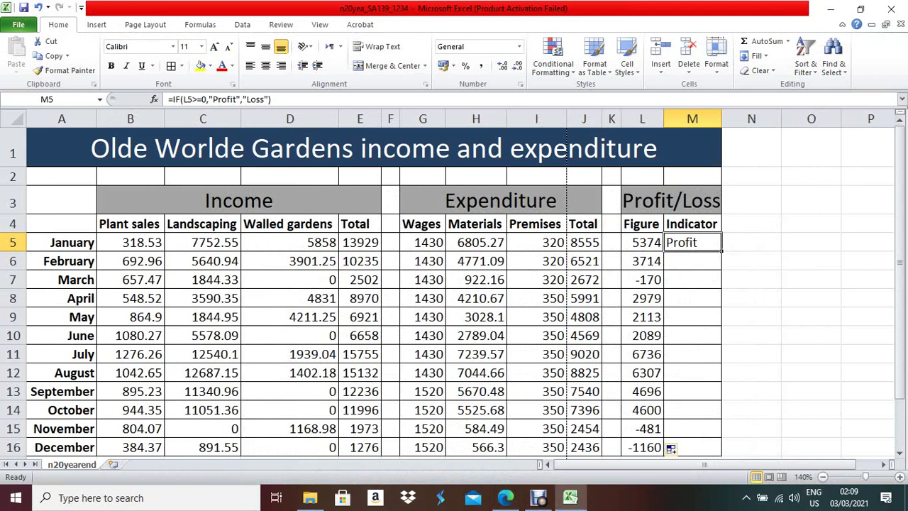
{"action": "left_click", "coordinate": [554, 60]}
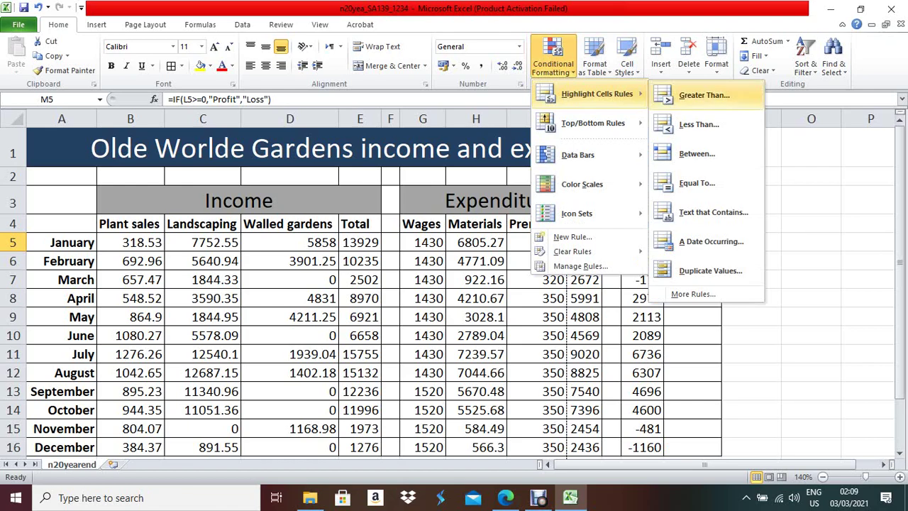
{"action": "left_click", "coordinate": [697, 183]}
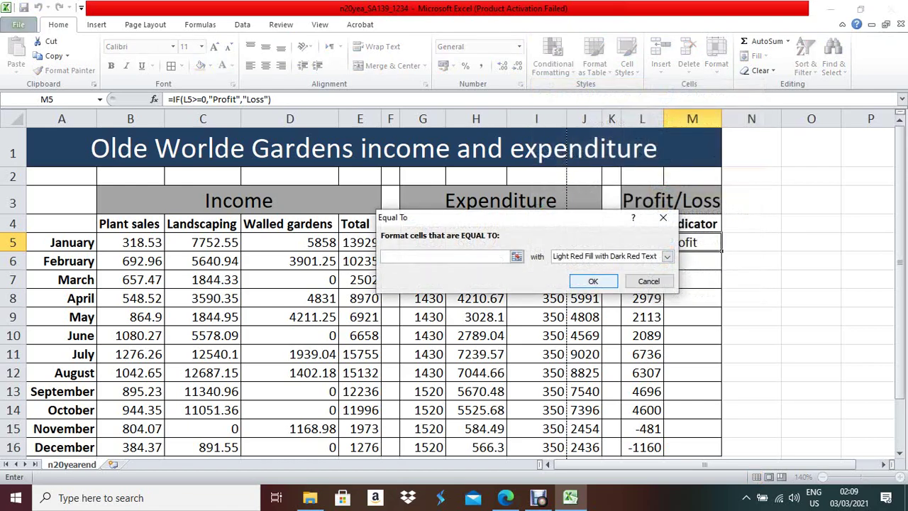
- Create an Equal To rule for 'Loss' using a red fill with automatic black text
{"action": "left_click", "coordinate": [505, 497]}
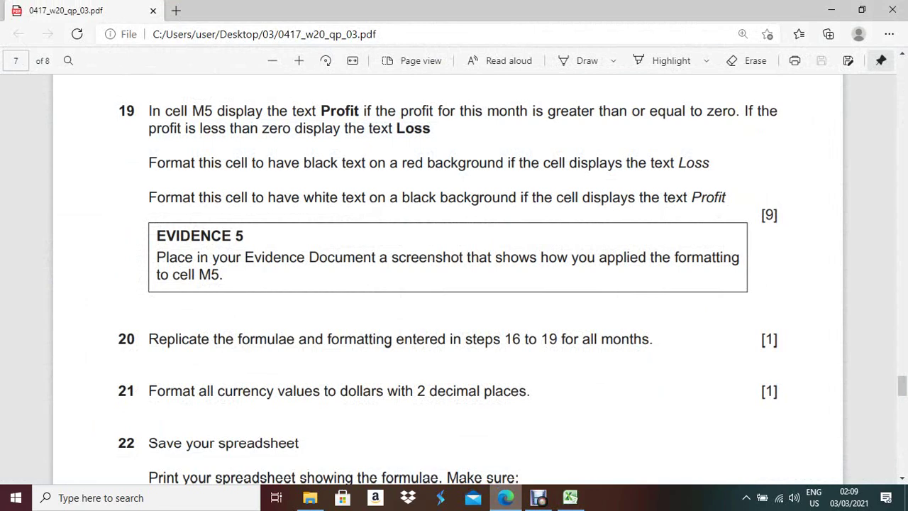
{"action": "key", "text": "alt+Tab"}
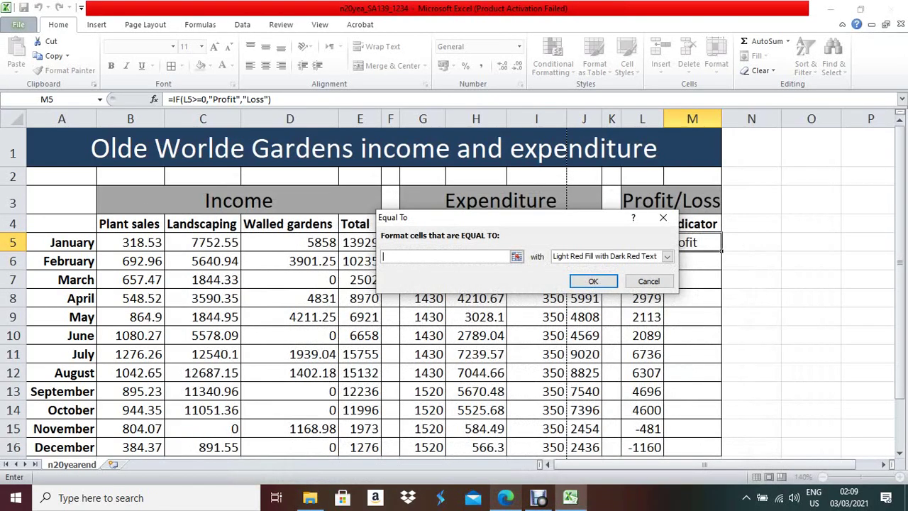
{"action": "type", "text": "Loss"}
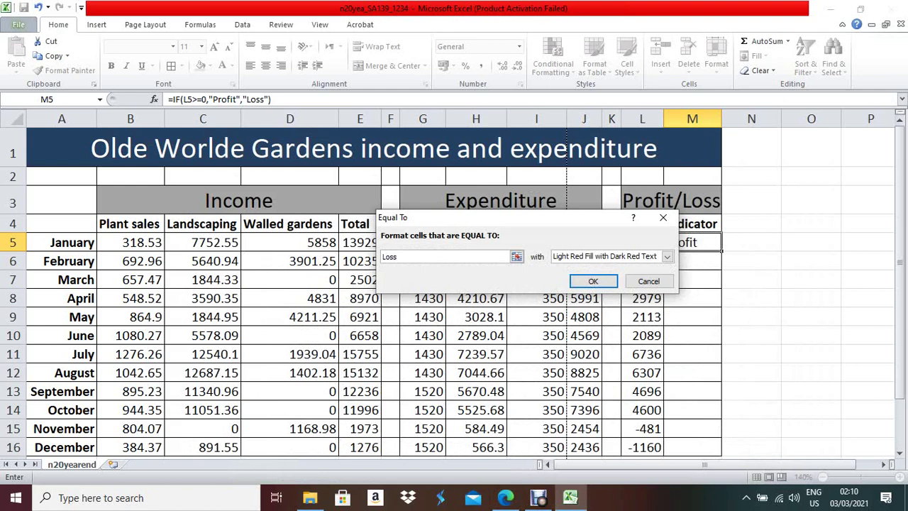
{"action": "left_click", "coordinate": [667, 257]}
{"action": "key", "text": "Down"}
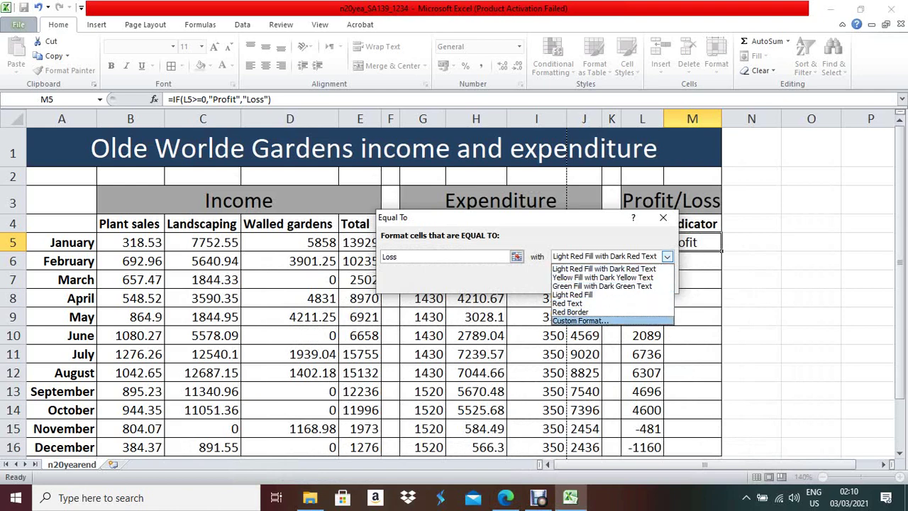
{"action": "key", "text": "Return"}
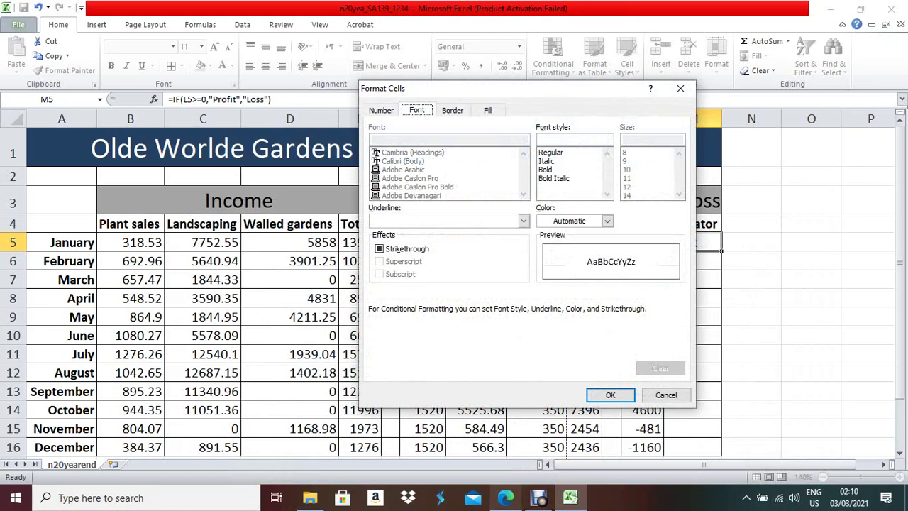
{"action": "left_click", "coordinate": [505, 498]}
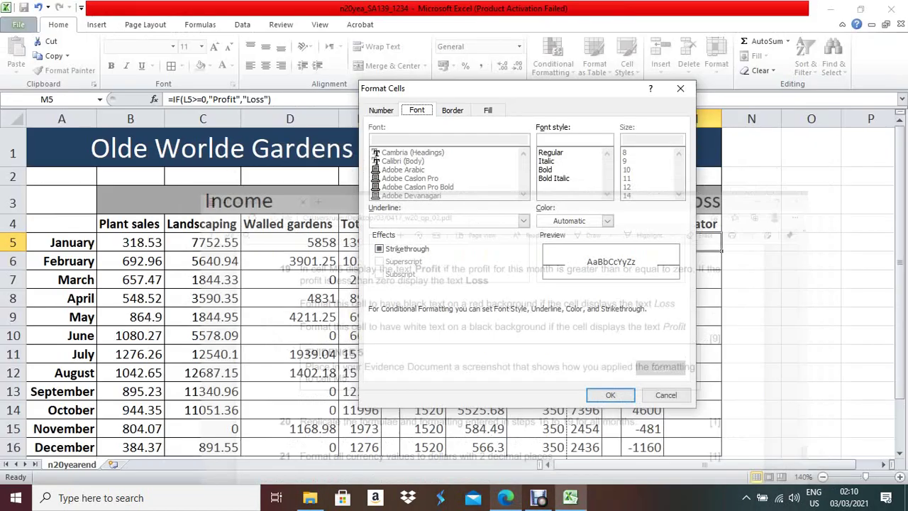
{"action": "left_click", "coordinate": [570, 497]}
{"action": "left_click", "coordinate": [608, 221]}
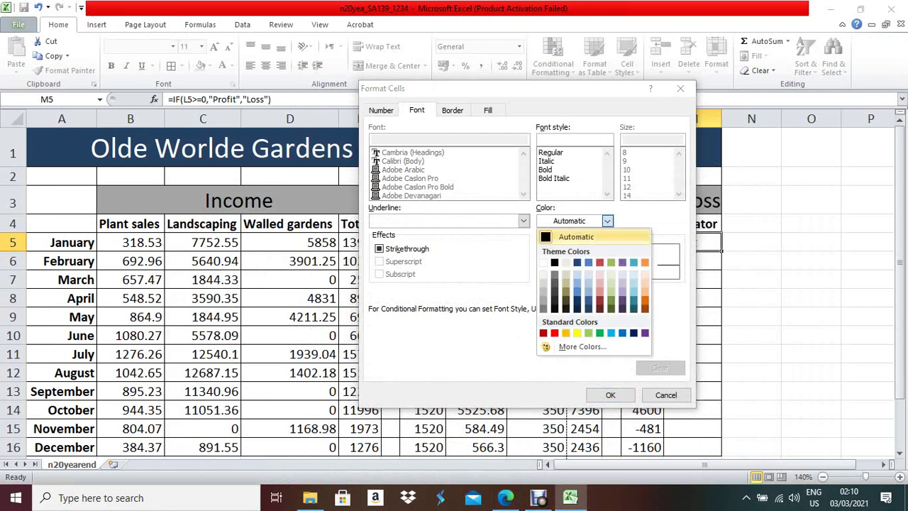
{"action": "key", "text": "Escape"}
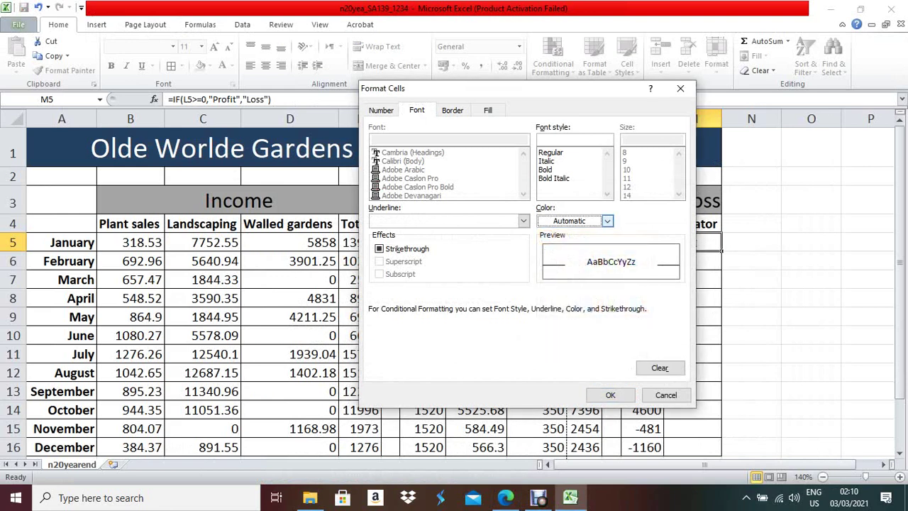
{"action": "left_click", "coordinate": [488, 110]}
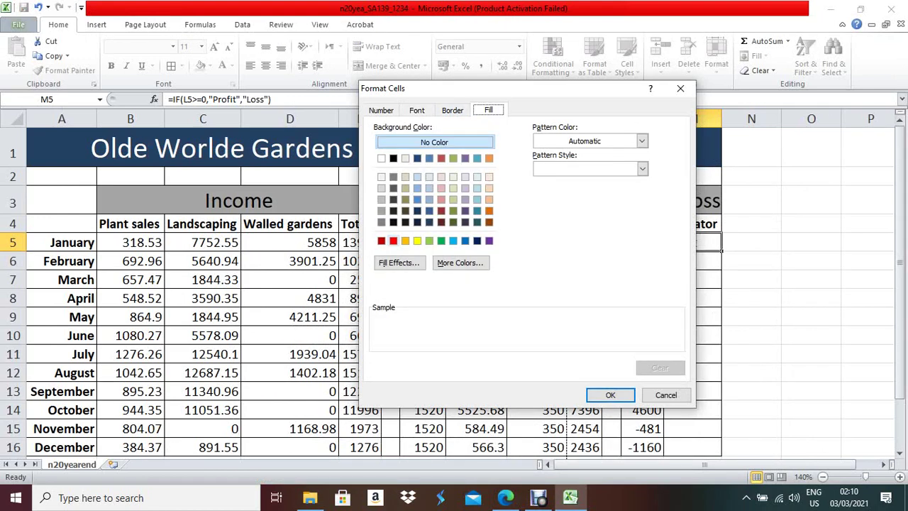
{"action": "left_click", "coordinate": [393, 241]}
{"action": "key", "text": "Return"}
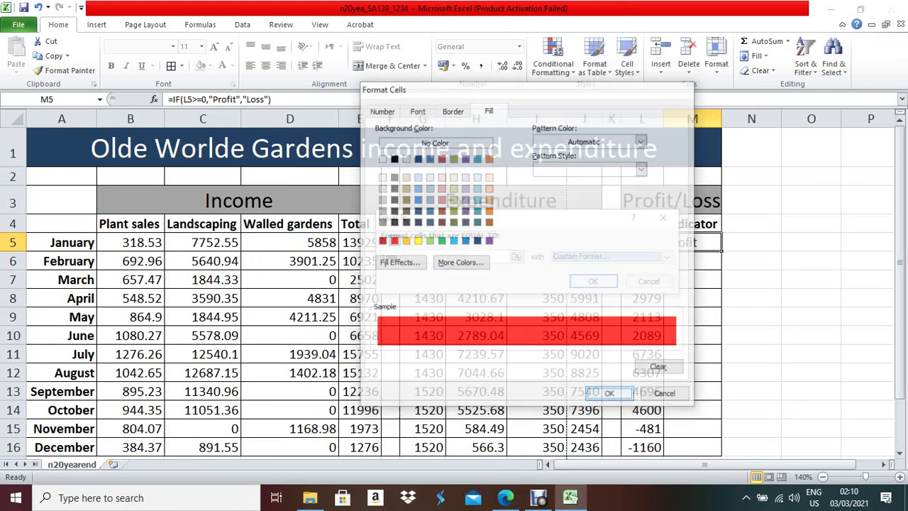
{"action": "key", "text": "Return"}
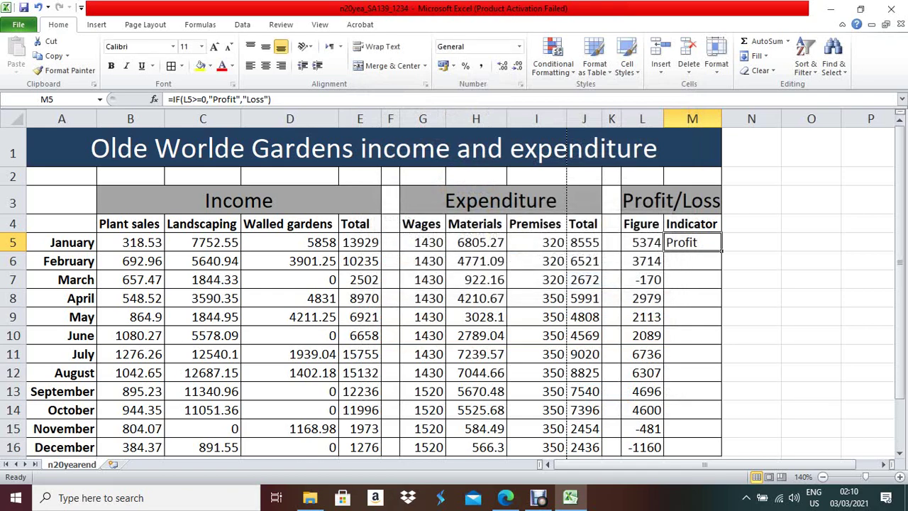
- Recheck the exam paper and return to the spreadsheet
{"action": "key", "text": "alt+Tab"}
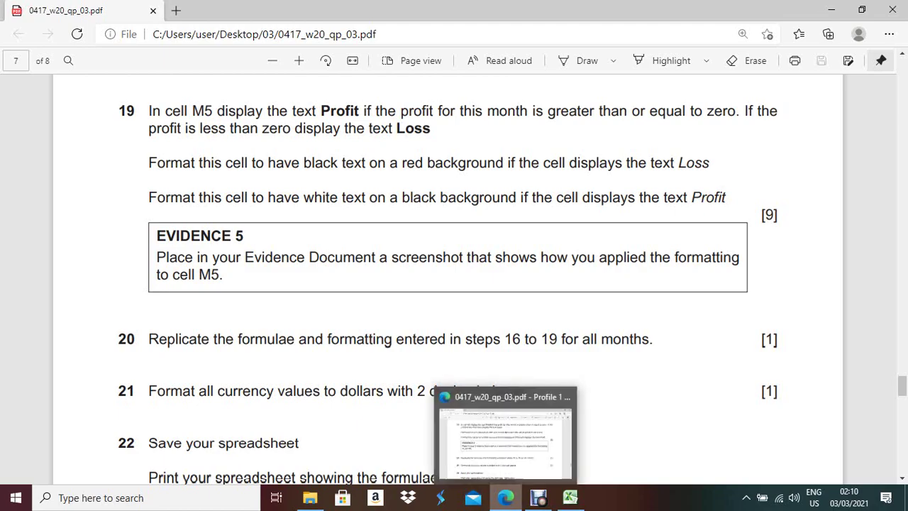
{"action": "left_click", "coordinate": [506, 498]}
{"action": "left_click", "coordinate": [506, 498]}
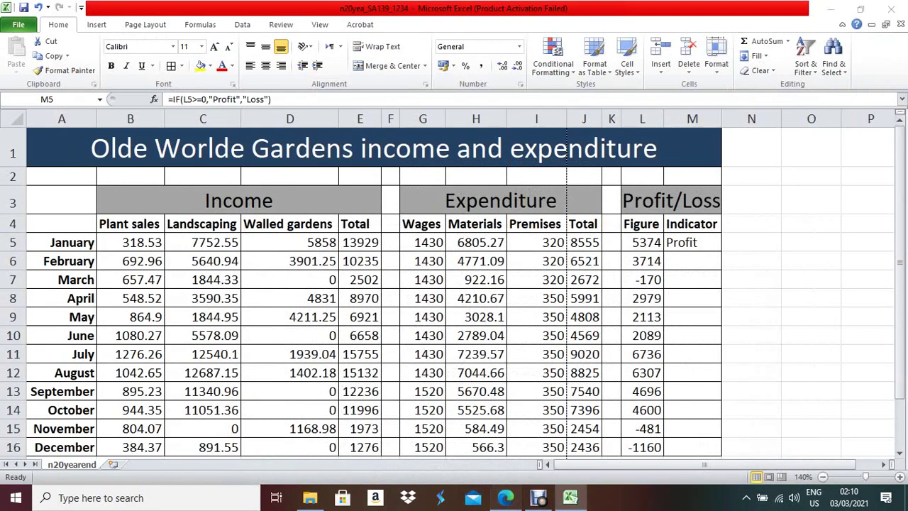
{"action": "left_click", "coordinate": [505, 498]}
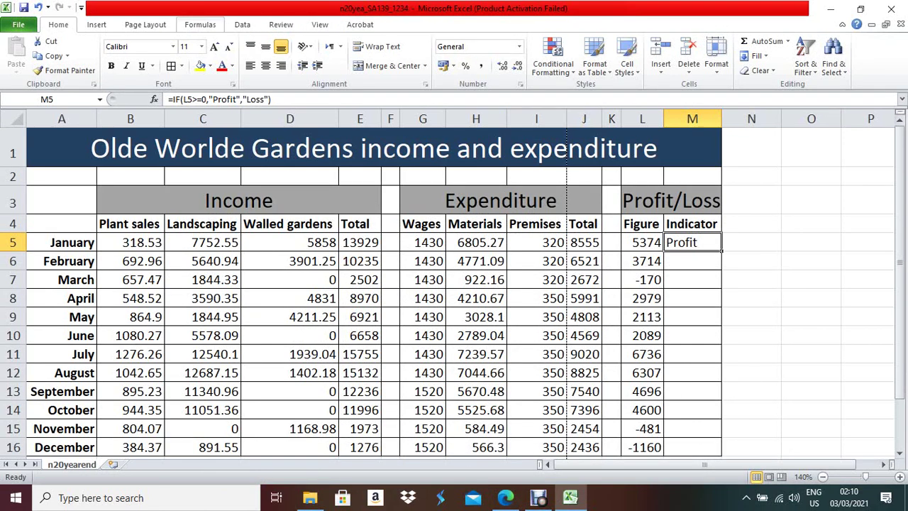
- Add an Equal To rule for 'Profit' on M5 with black fill and white text
{"action": "left_click", "coordinate": [554, 60]}
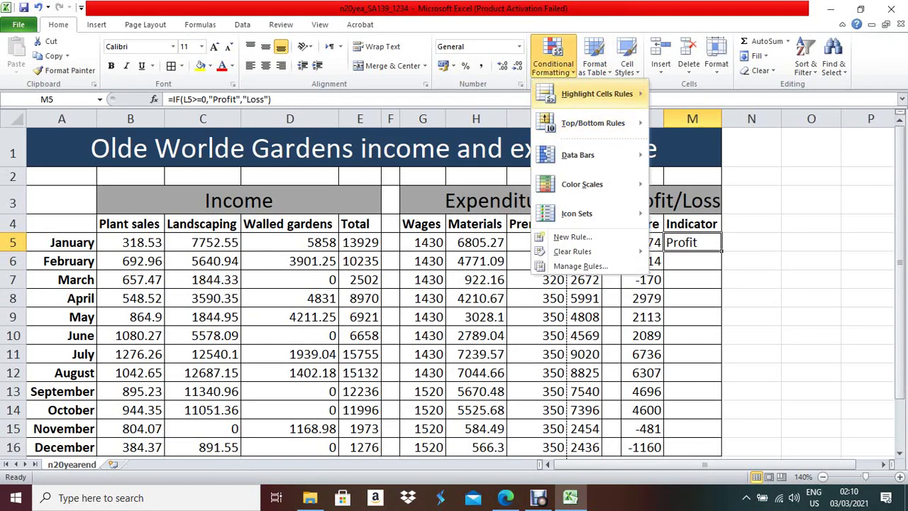
{"action": "mouse_move", "coordinate": [600, 95]}
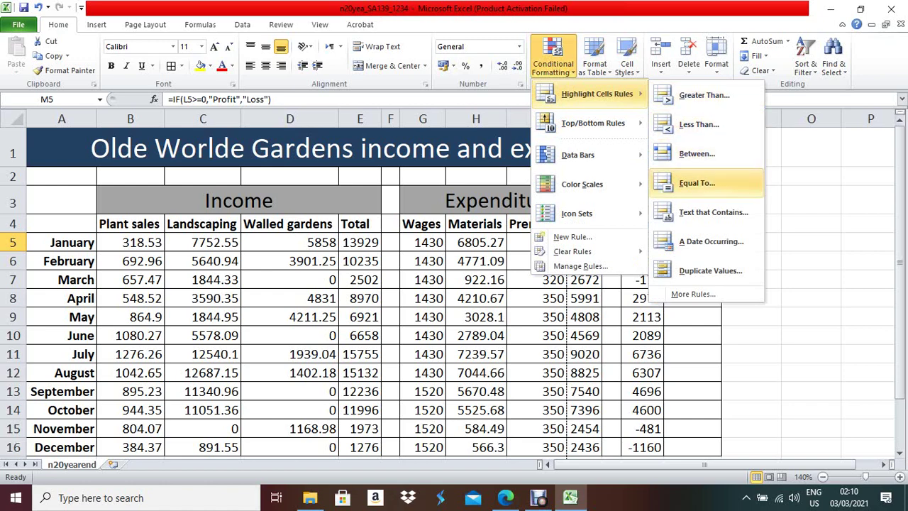
{"action": "left_click", "coordinate": [697, 183]}
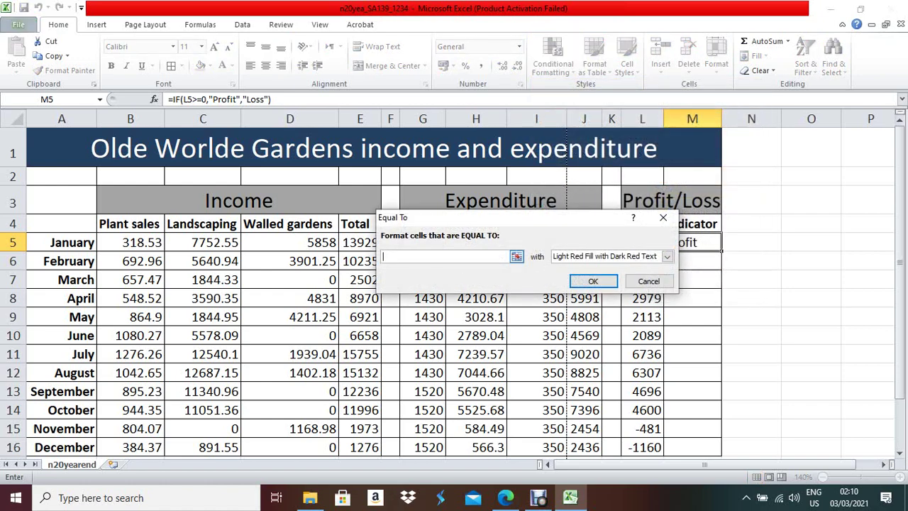
{"action": "type", "text": "Profit"}
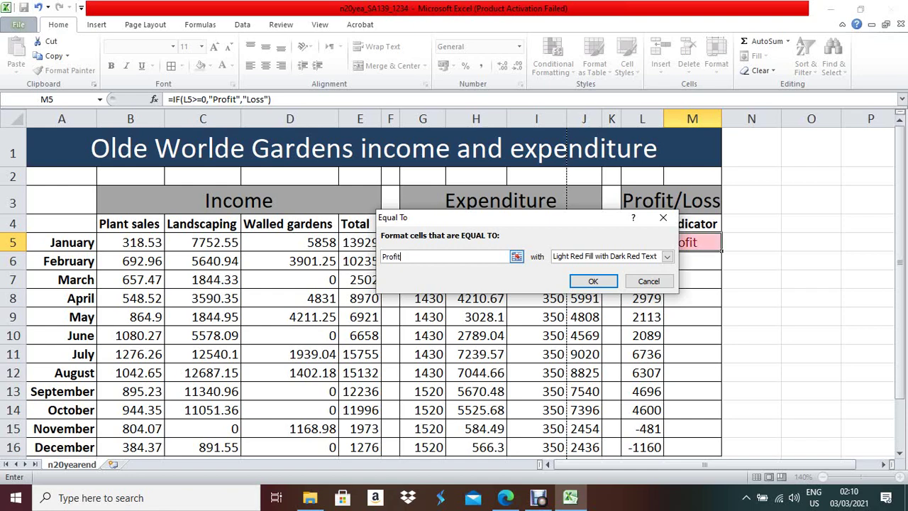
{"action": "left_click", "coordinate": [667, 256]}
{"action": "key", "text": "Down"}
{"action": "key", "text": "Down"}
{"action": "key", "text": "Down"}
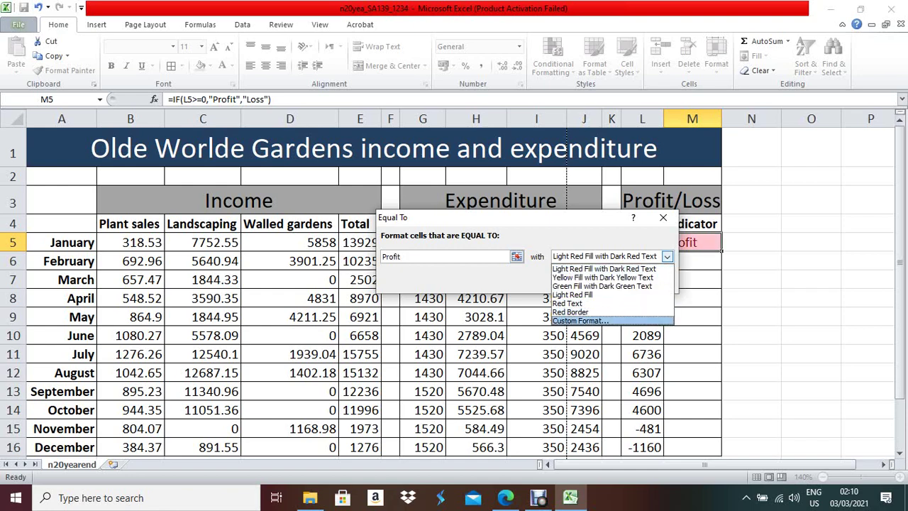
{"action": "key", "text": "Return"}
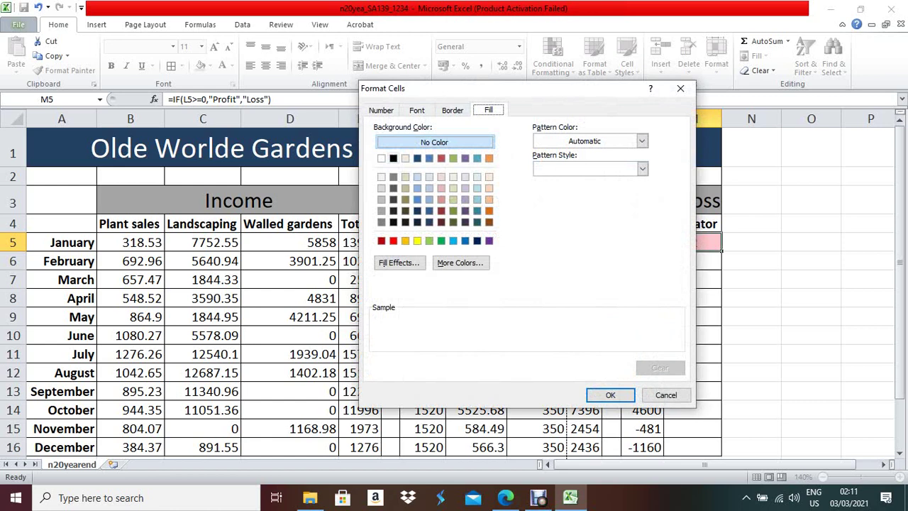
{"action": "left_click", "coordinate": [393, 158]}
{"action": "left_click", "coordinate": [416, 110]}
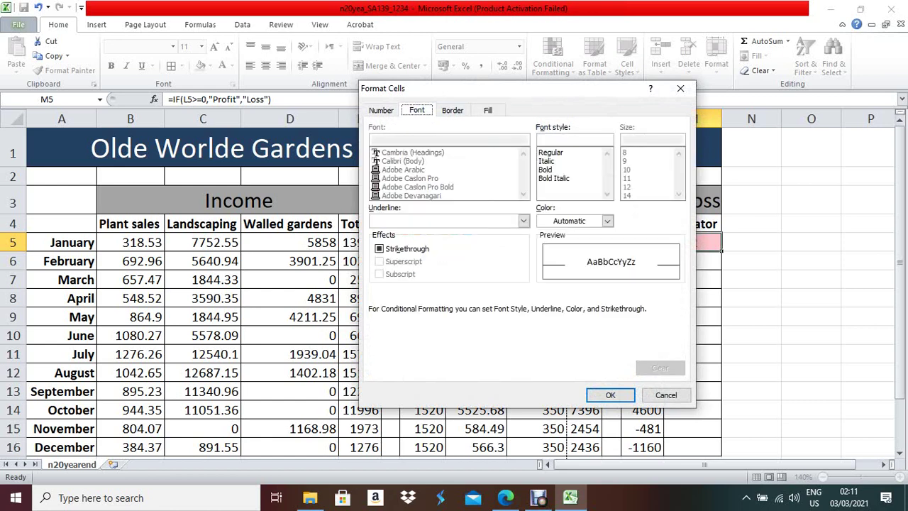
{"action": "left_click", "coordinate": [607, 221]}
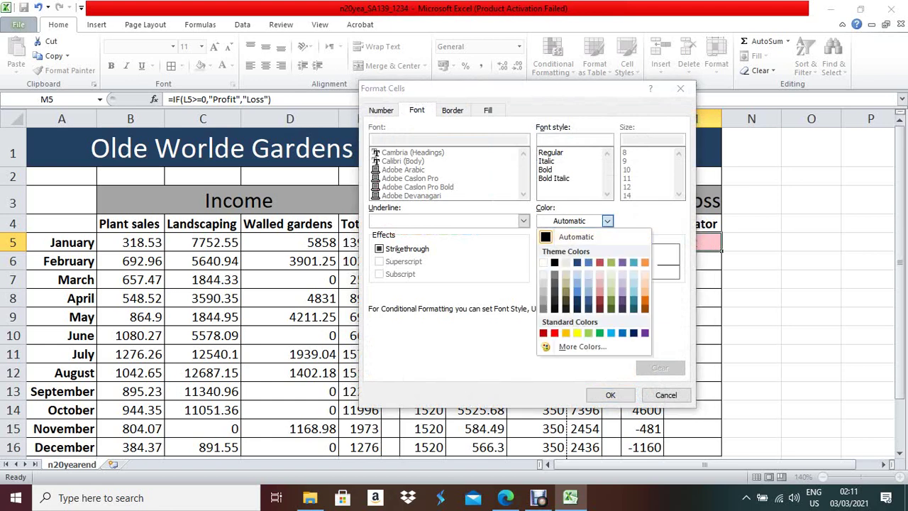
{"action": "left_click", "coordinate": [543, 263]}
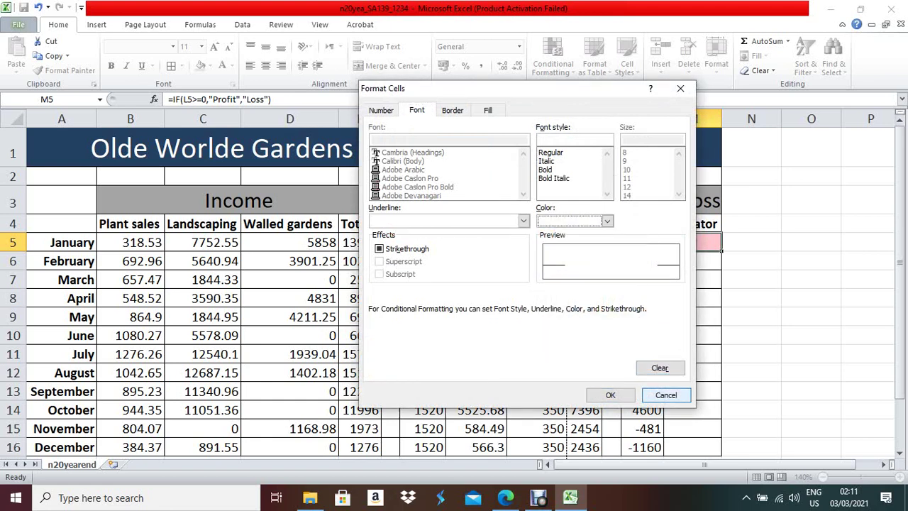
{"action": "key", "text": "Return"}
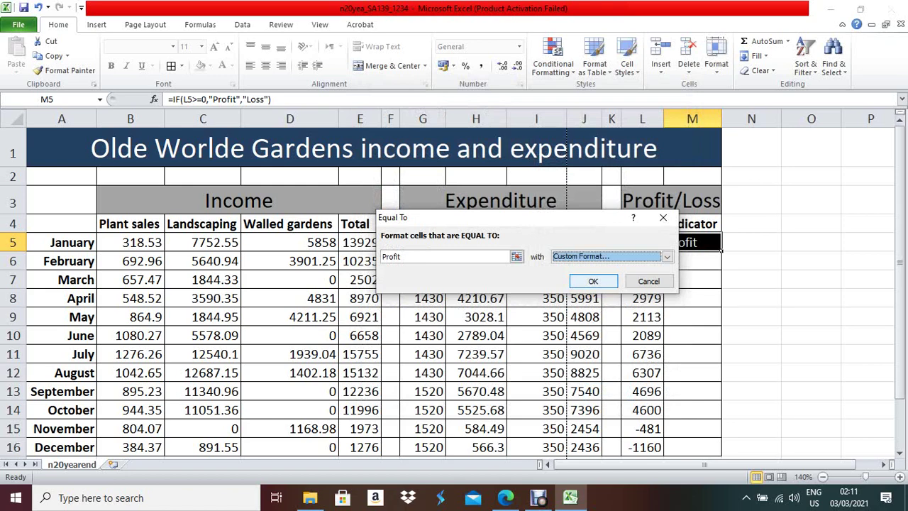
{"action": "key", "text": "Return"}
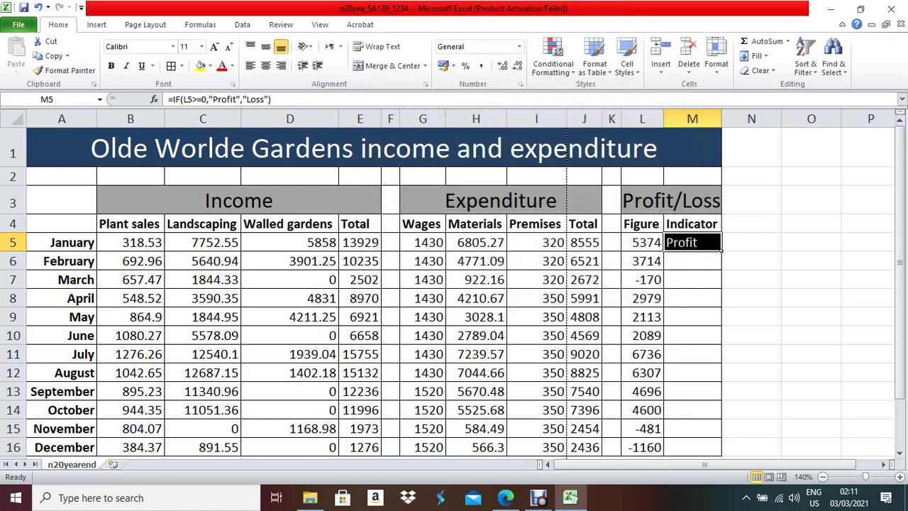
- Copy M5's indicator down to M16, spot-check June and March's Loss, then view the paper
{"action": "left_click_drag", "start_coordinate": [722, 251], "coordinate": [693, 394]}
{"action": "left_click", "coordinate": [693, 278]}
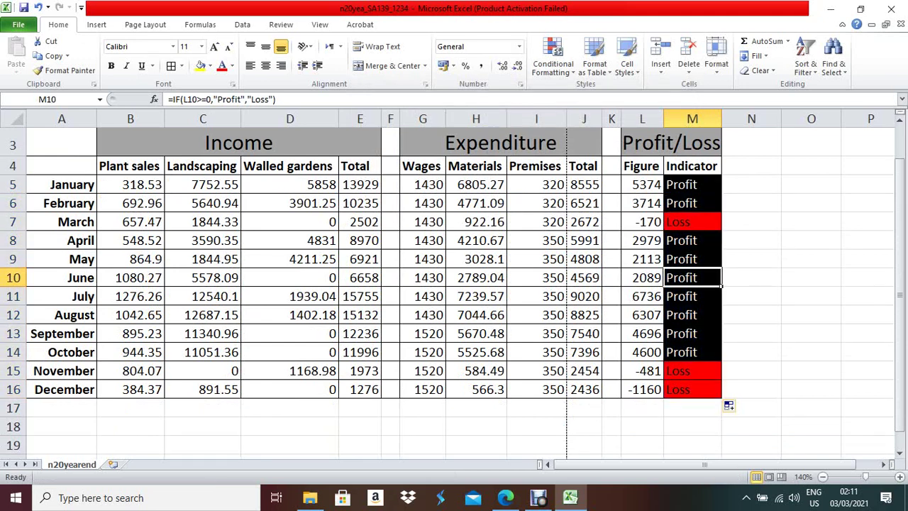
{"action": "left_click", "coordinate": [693, 221]}
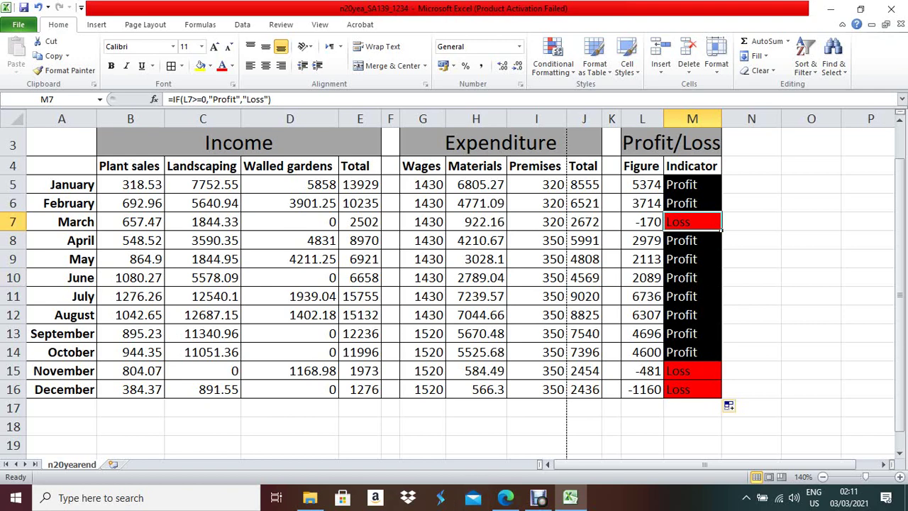
{"action": "key", "text": "alt+Tab"}
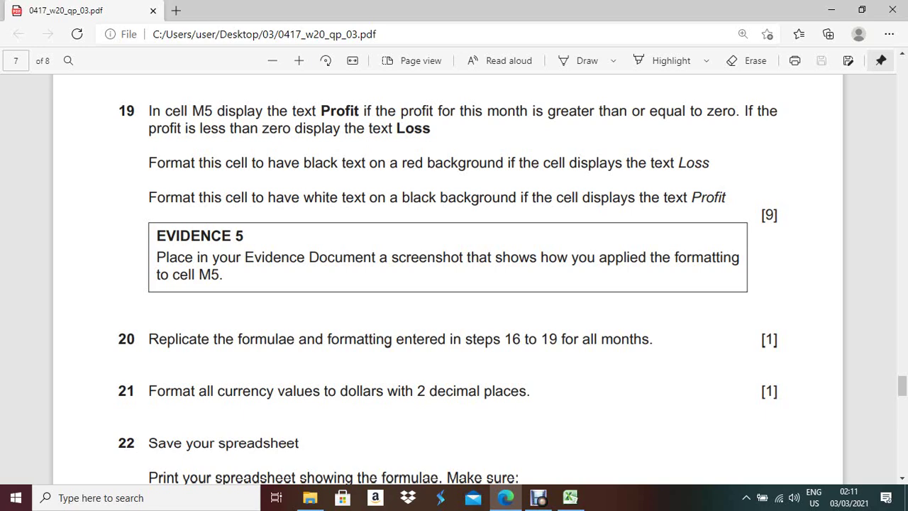
- Review the Profit and Loss rules on M5:M16 in the Rules Manager, then glance at the paper
{"action": "key", "text": "alt+Tab"}
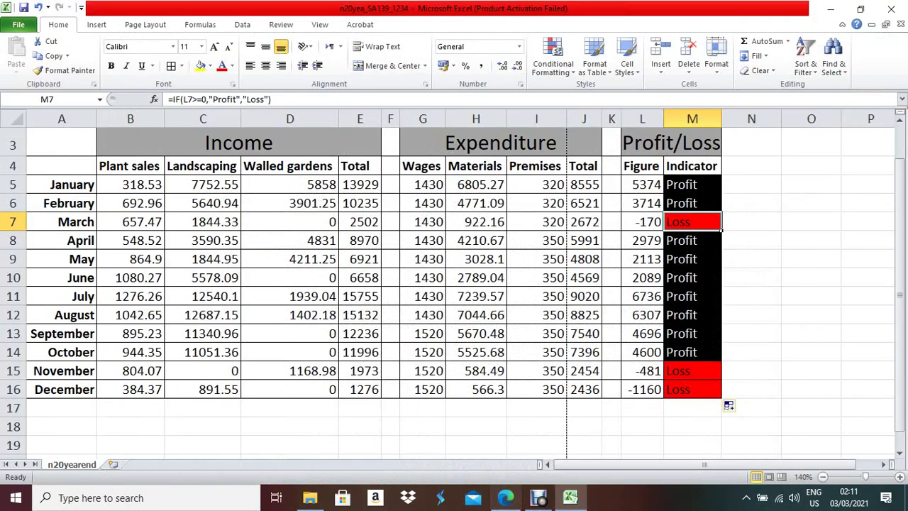
{"action": "left_click", "coordinate": [693, 184]}
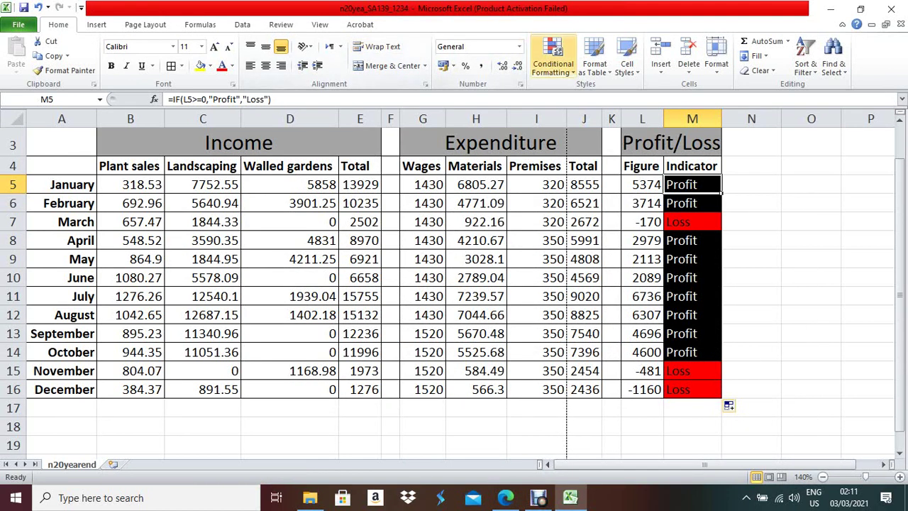
{"action": "left_click", "coordinate": [552, 59]}
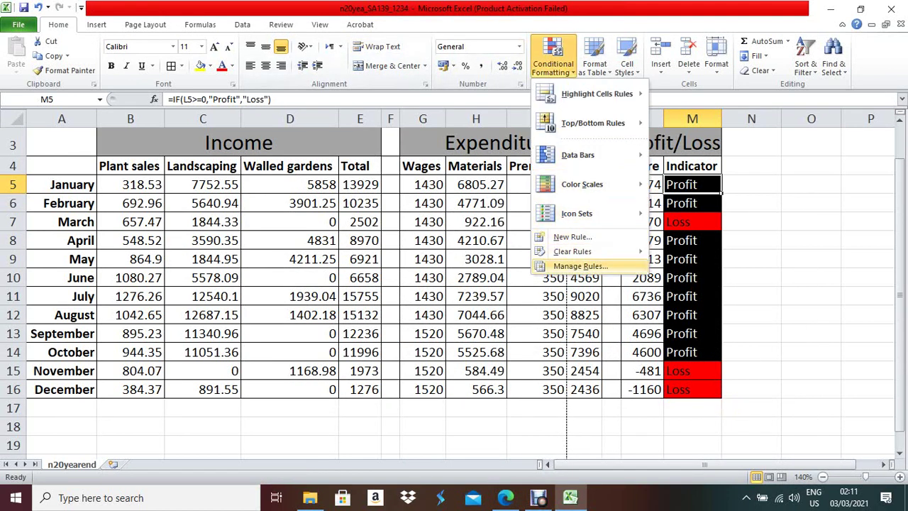
{"action": "left_click", "coordinate": [580, 266]}
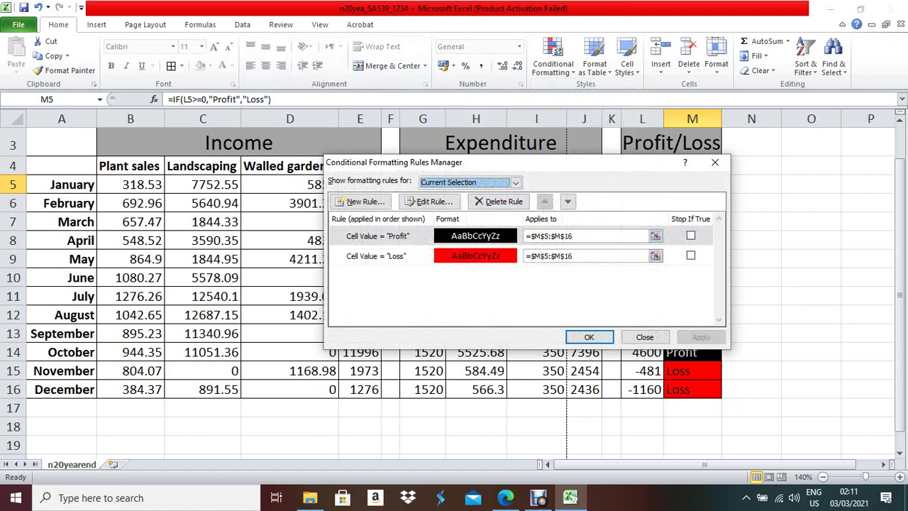
{"action": "left_click_drag", "start_coordinate": [526, 166], "coordinate": [417, 117]}
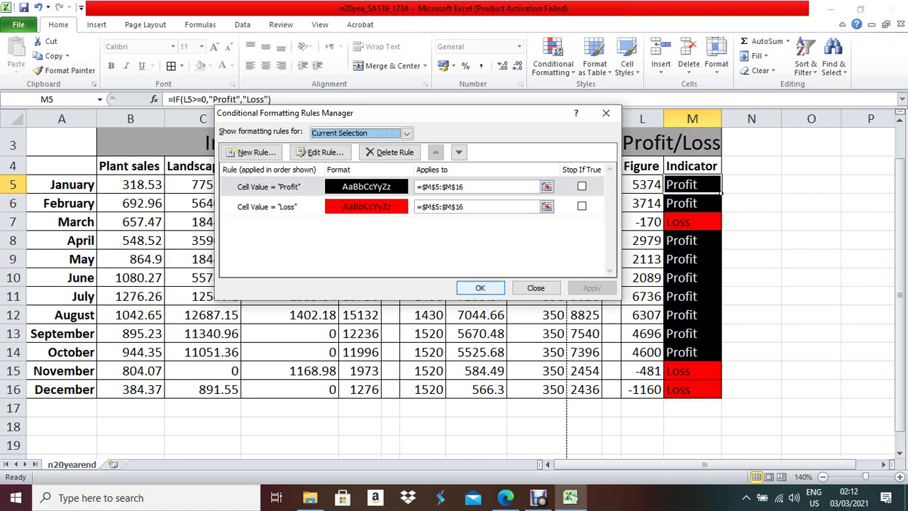
{"action": "key", "text": "Return"}
{"action": "key", "text": "alt+Tab"}
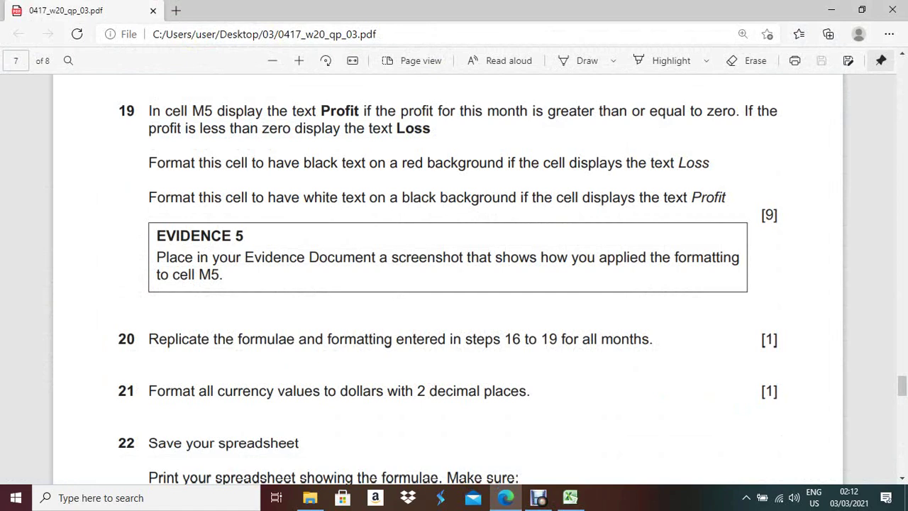
{"action": "scroll", "coordinate": [454, 284], "scroll_direction": "down", "scroll_amount": 2}
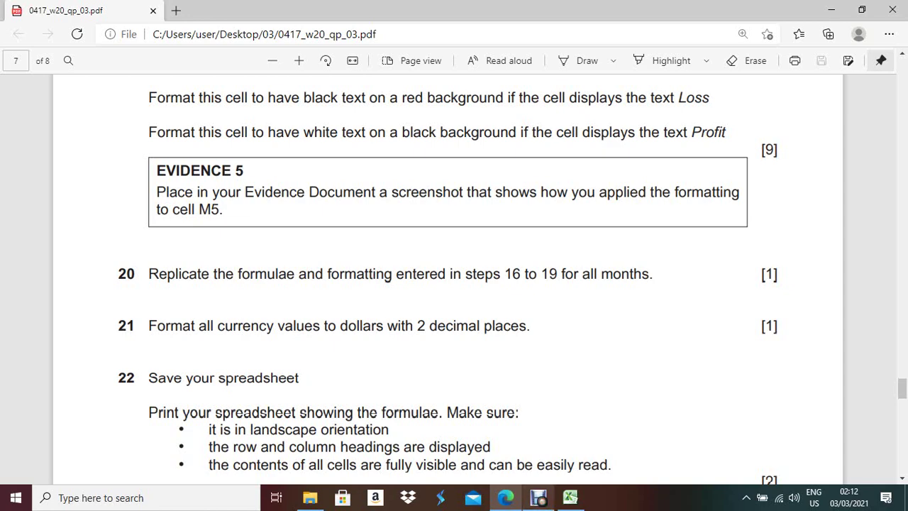
{"action": "key", "text": "alt+Tab"}
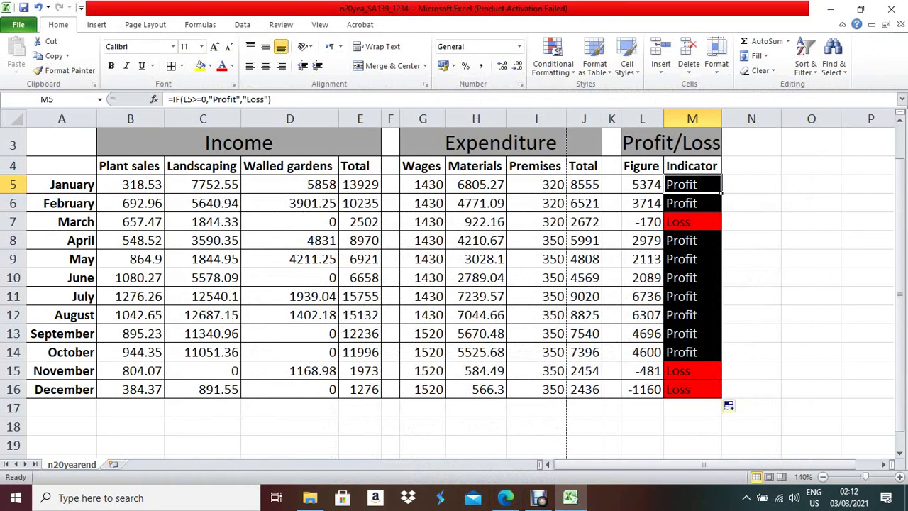
- Select the ranges B5:E16, G5:J16 and L5:L16 together
{"action": "left_click_drag", "start_coordinate": [130, 184], "coordinate": [362, 389]}
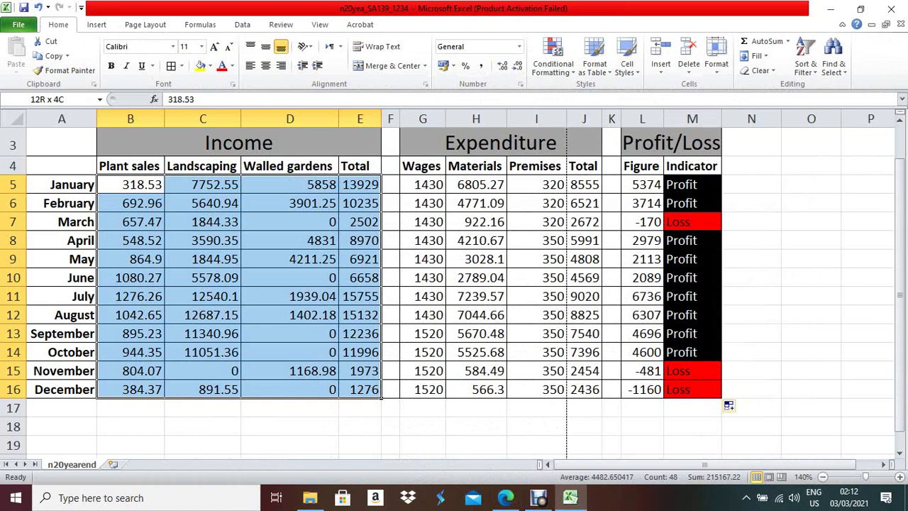
{"action": "left_click_drag", "start_coordinate": [360, 388], "coordinate": [360, 389]}
{"action": "left_click_drag", "start_coordinate": [423, 185], "coordinate": [584, 389]}
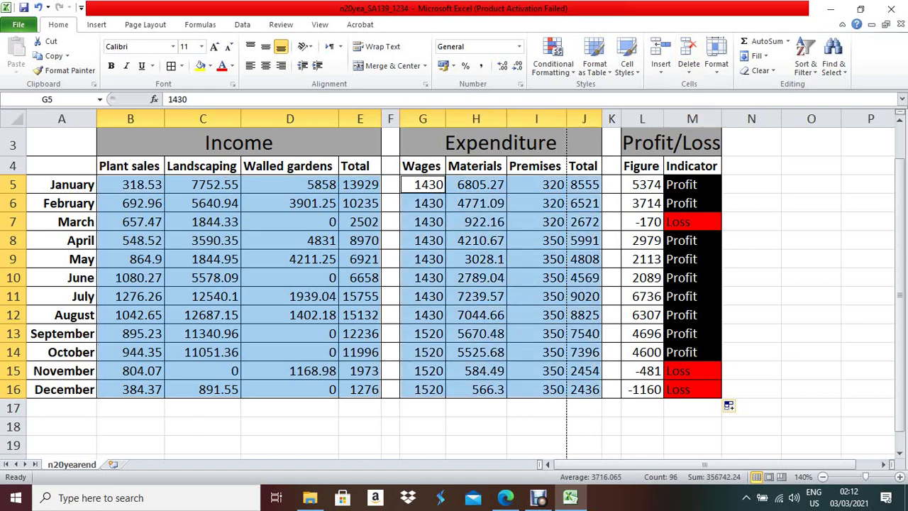
{"action": "left_click", "coordinate": [642, 184]}
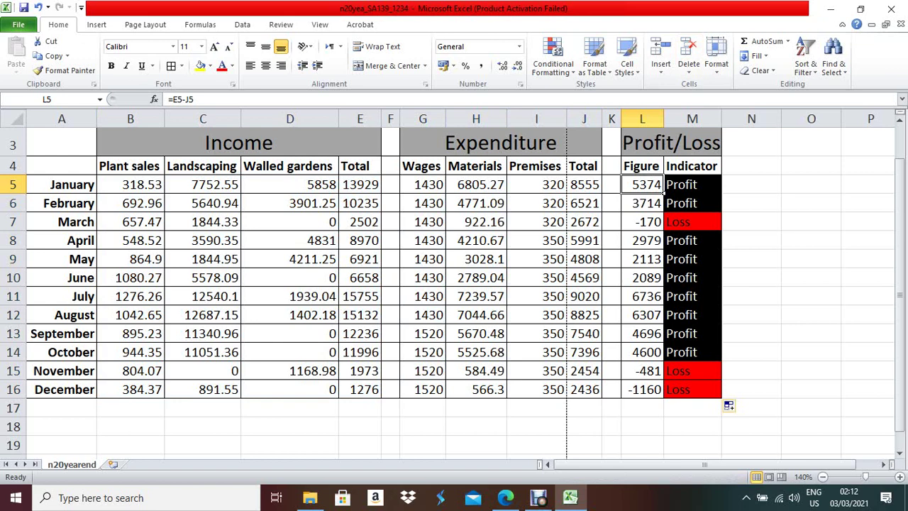
{"action": "left_click_drag", "start_coordinate": [131, 185], "coordinate": [381, 398]}
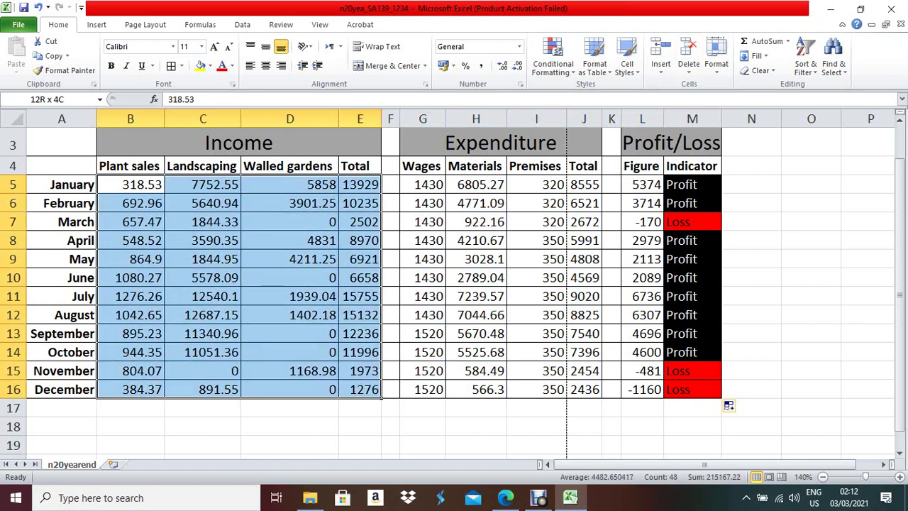
{"action": "left_click_drag", "start_coordinate": [423, 185], "coordinate": [584, 389]}
{"action": "left_click_drag", "start_coordinate": [643, 185], "coordinate": [642, 389]}
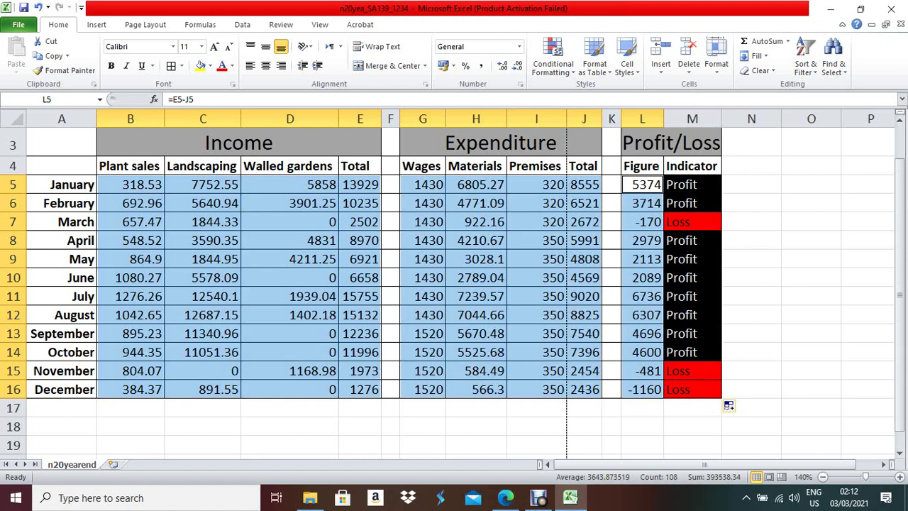
- Format the selection as $ Currency with 2 decimals, e.g. $5,373.81, then check the paper
{"action": "right_click", "coordinate": [485, 324]}
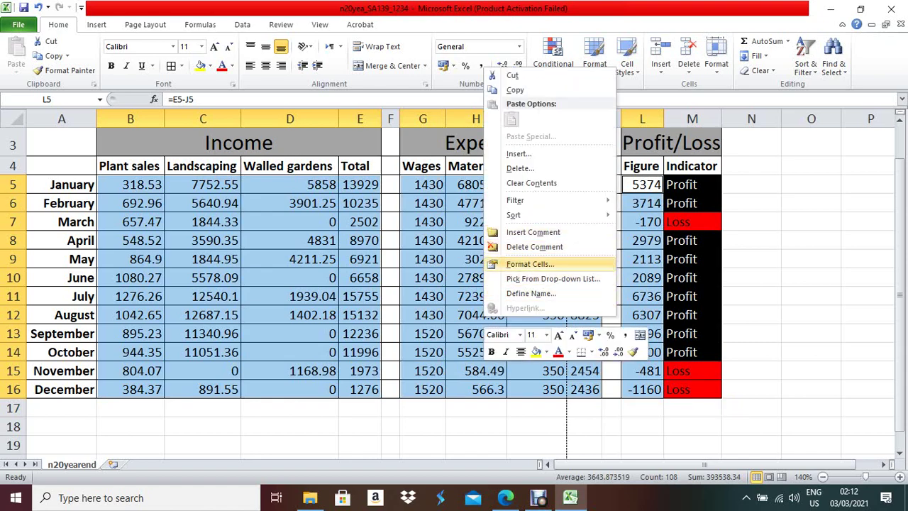
{"action": "left_click", "coordinate": [530, 264]}
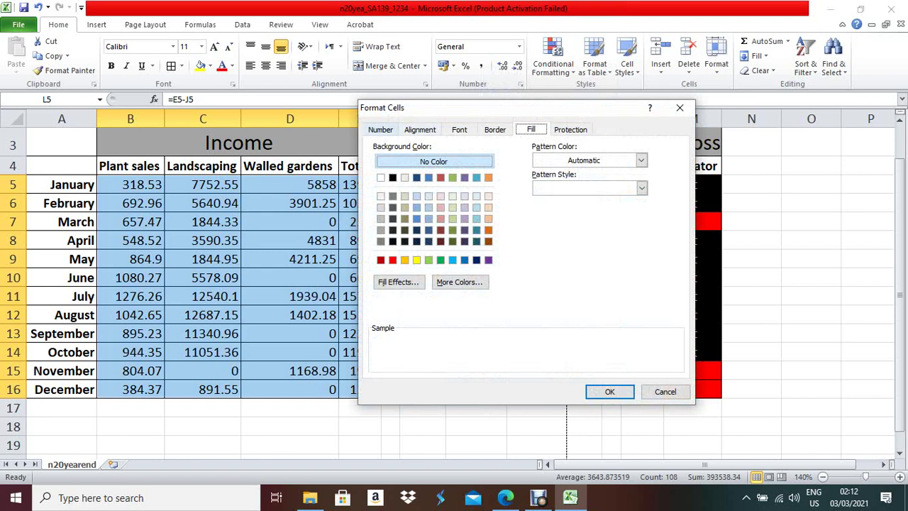
{"action": "left_click", "coordinate": [379, 129]}
{"action": "left_click", "coordinate": [385, 175]}
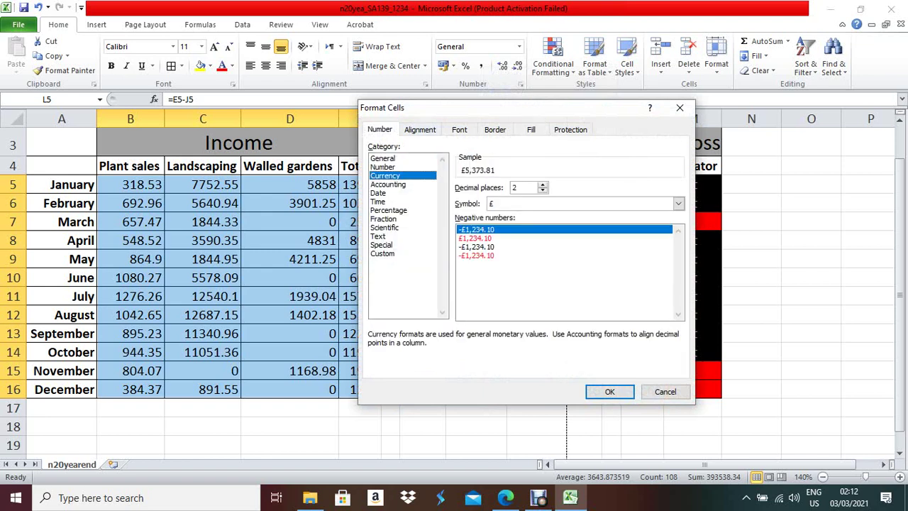
{"action": "left_click", "coordinate": [679, 203]}
{"action": "scroll", "coordinate": [585, 237], "scroll_direction": "down", "scroll_amount": 5}
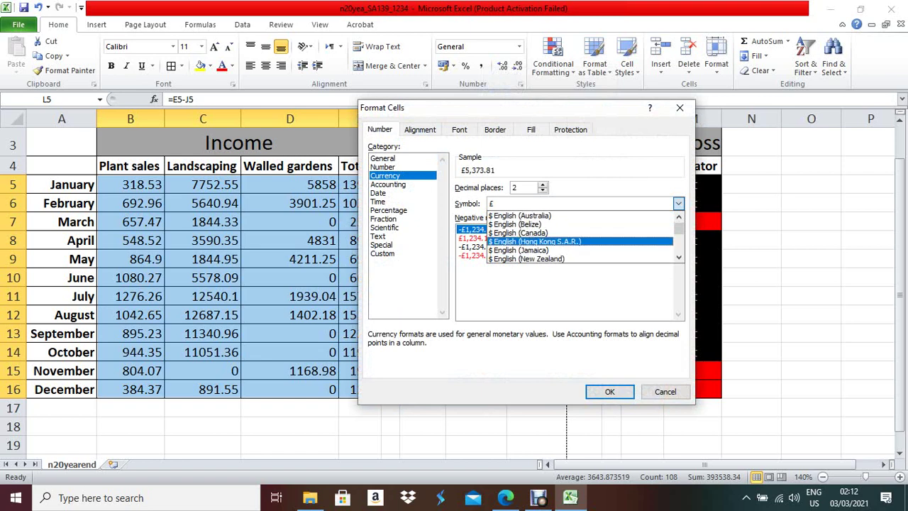
{"action": "left_click", "coordinate": [518, 233]}
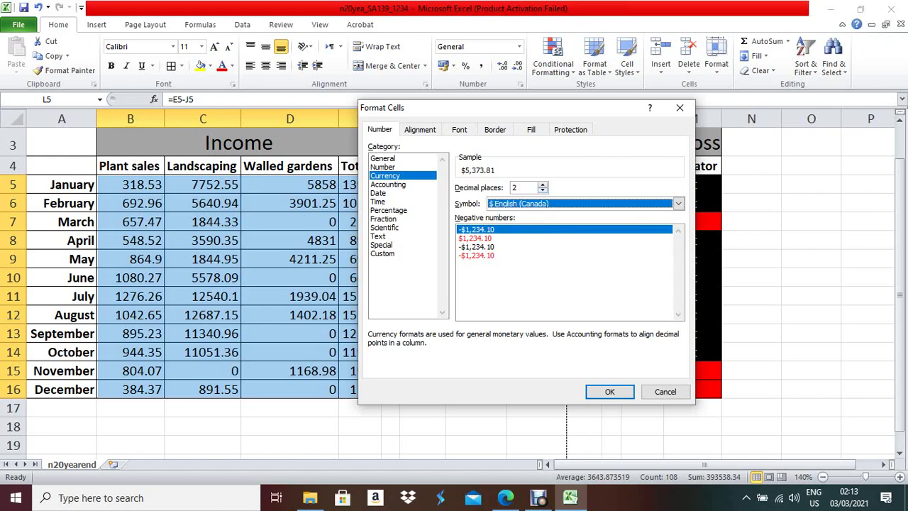
{"action": "left_click", "coordinate": [610, 392]}
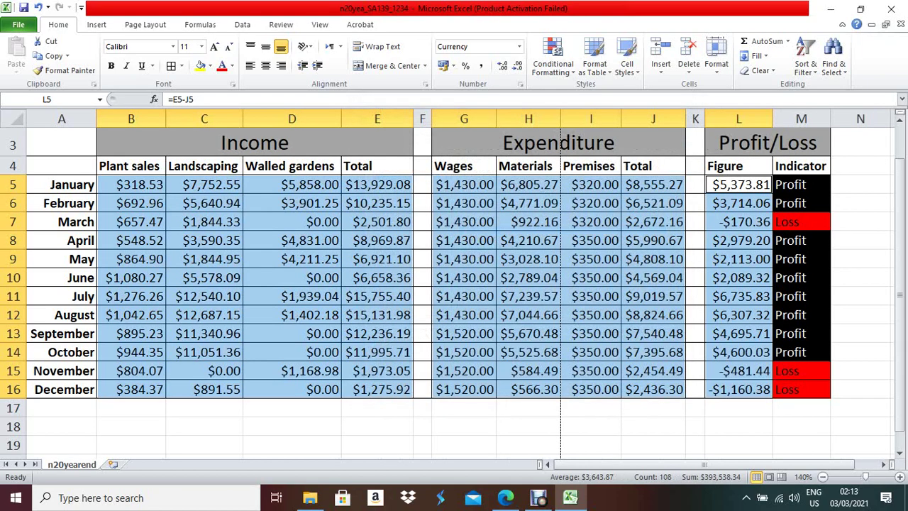
{"action": "key", "text": "alt+Tab"}
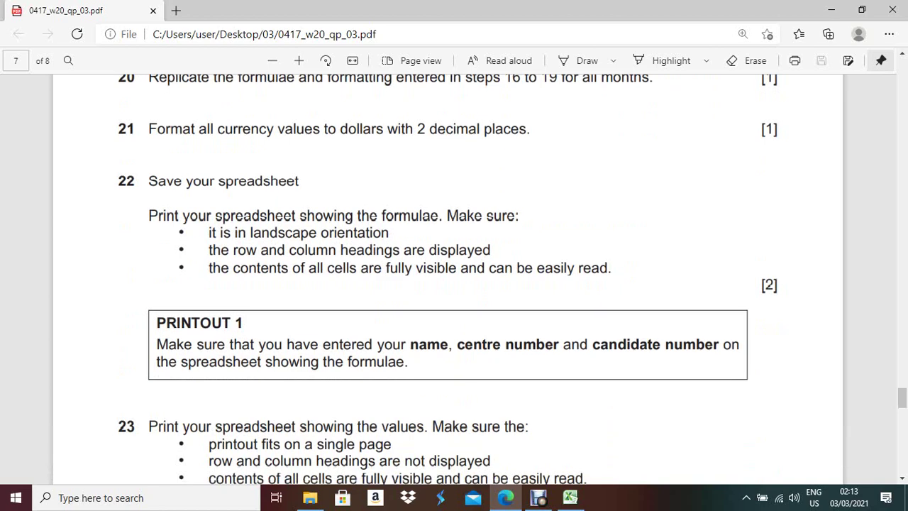
{"action": "left_click", "coordinate": [571, 497]}
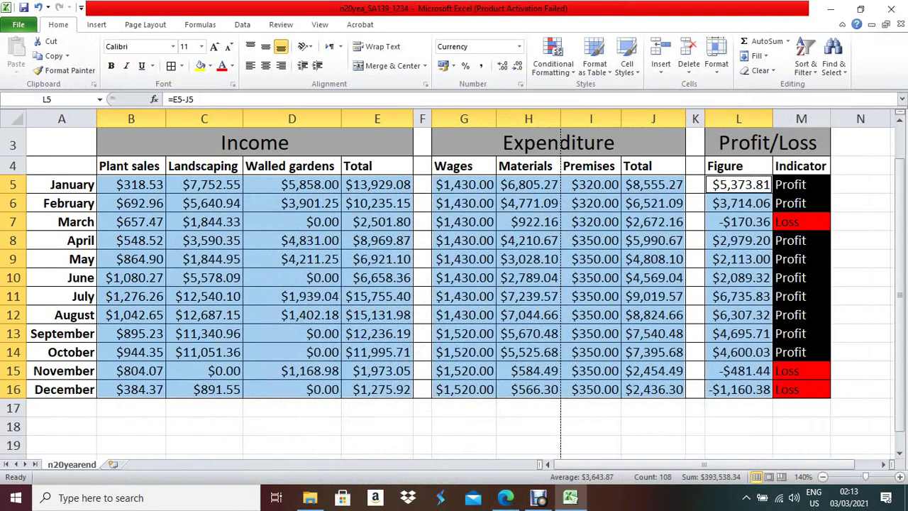
- Set the page orientation to Landscape
{"action": "left_click", "coordinate": [145, 24]}
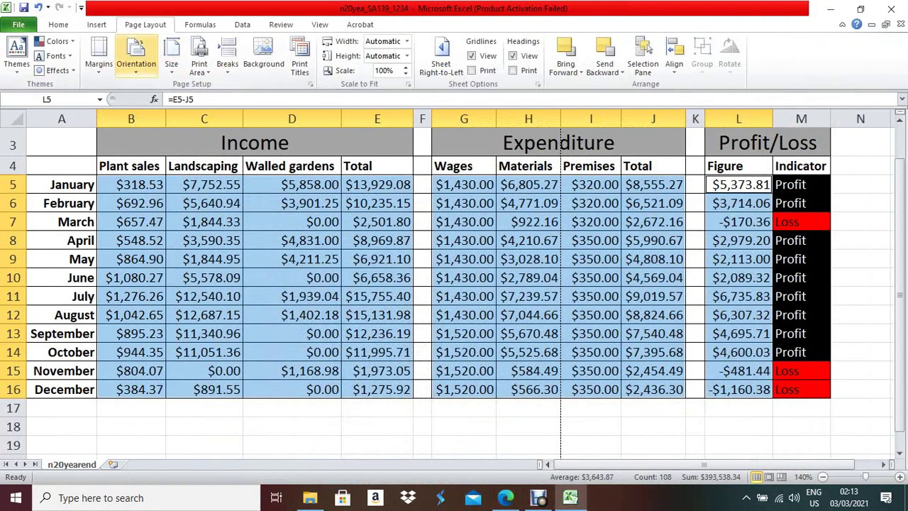
{"action": "left_click", "coordinate": [136, 57]}
{"action": "left_click", "coordinate": [146, 124]}
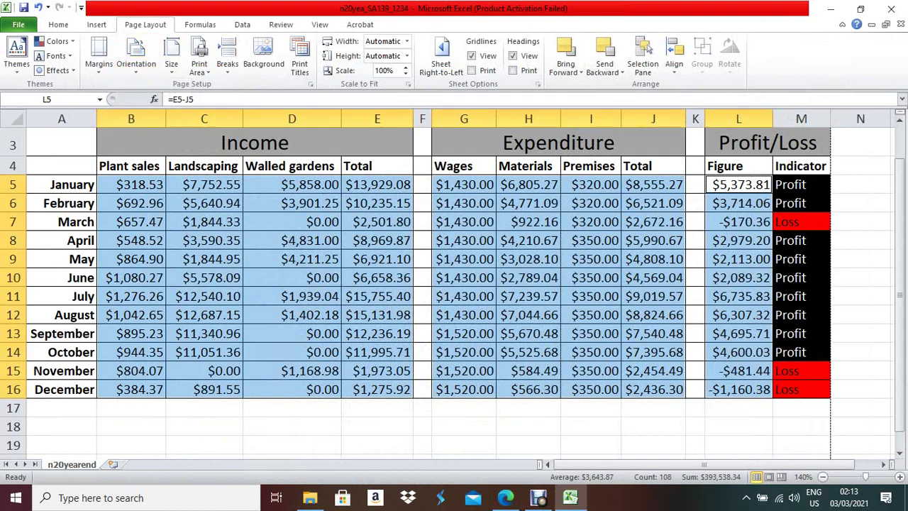
- Display formulas instead of values, autofit every column, and bring up the File Info page
{"action": "left_click", "coordinate": [200, 24]}
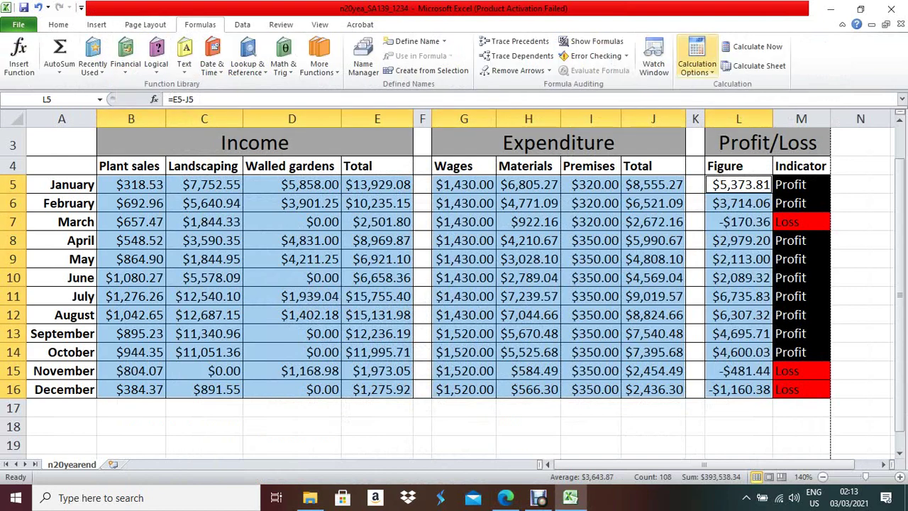
{"action": "left_click", "coordinate": [595, 41]}
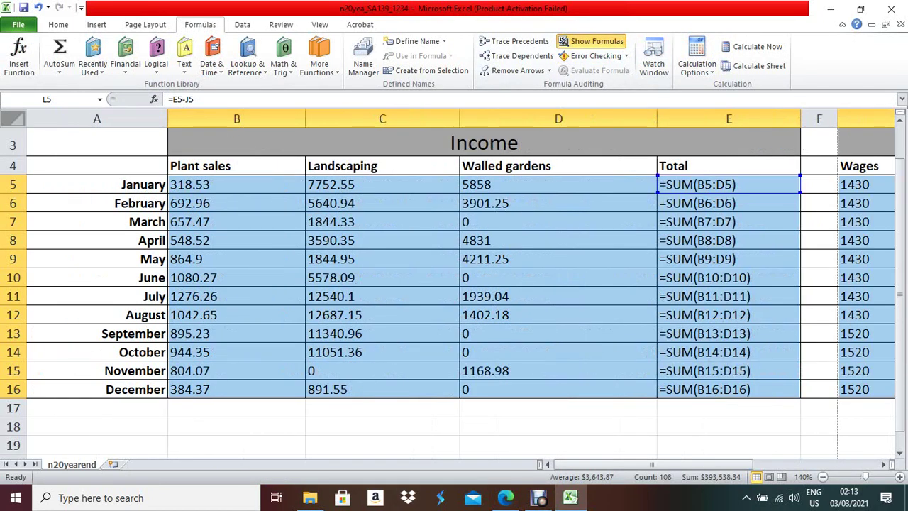
{"action": "left_click", "coordinate": [13, 119]}
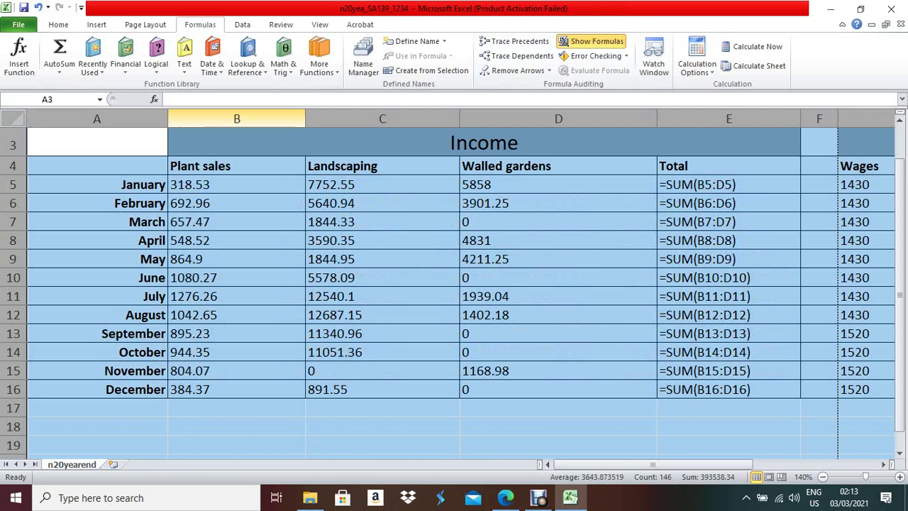
{"action": "double_click", "coordinate": [167, 119]}
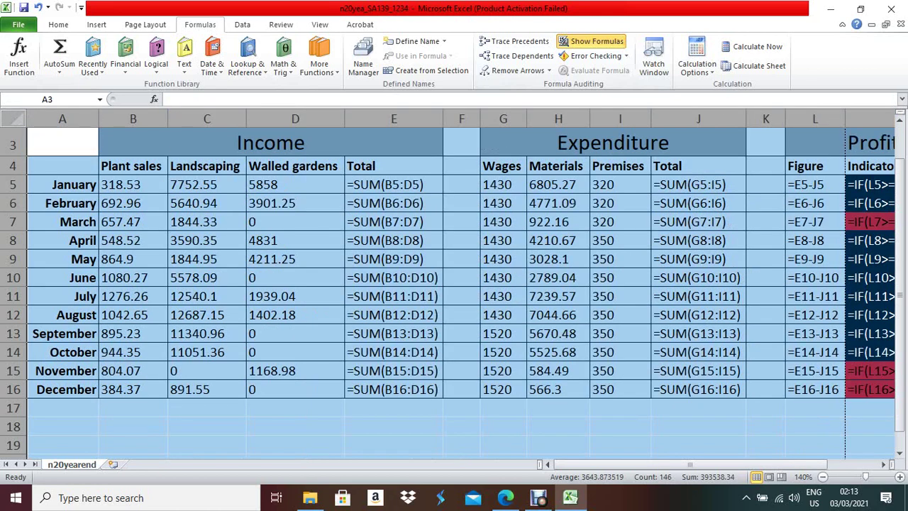
{"action": "key", "text": "alt"}
{"action": "key", "text": "f"}
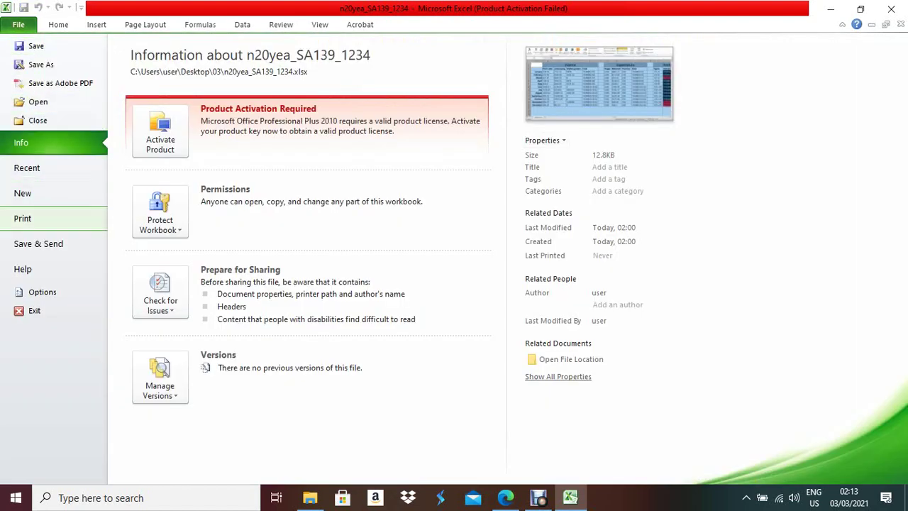
- Print the formulae sheet with gridlines and row and column headings, checking both preview pages
{"action": "key", "text": "ctrl+p"}
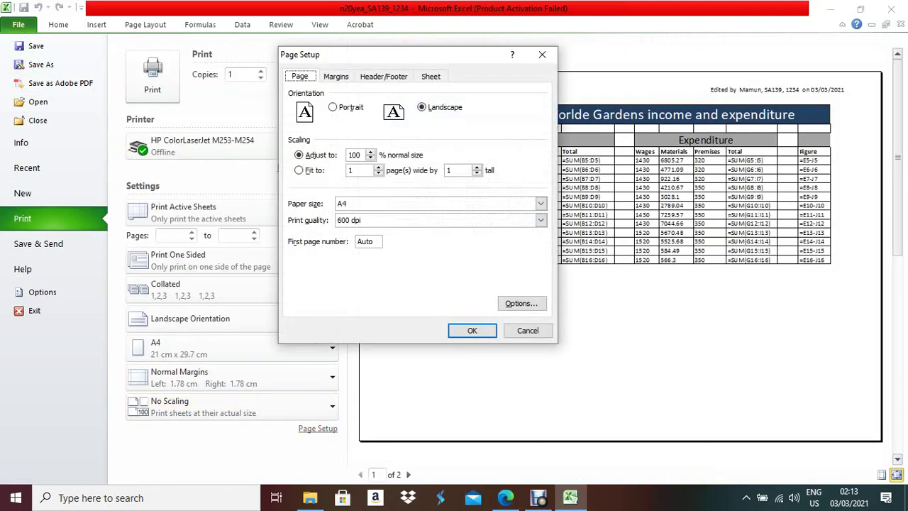
{"action": "left_click", "coordinate": [430, 76]}
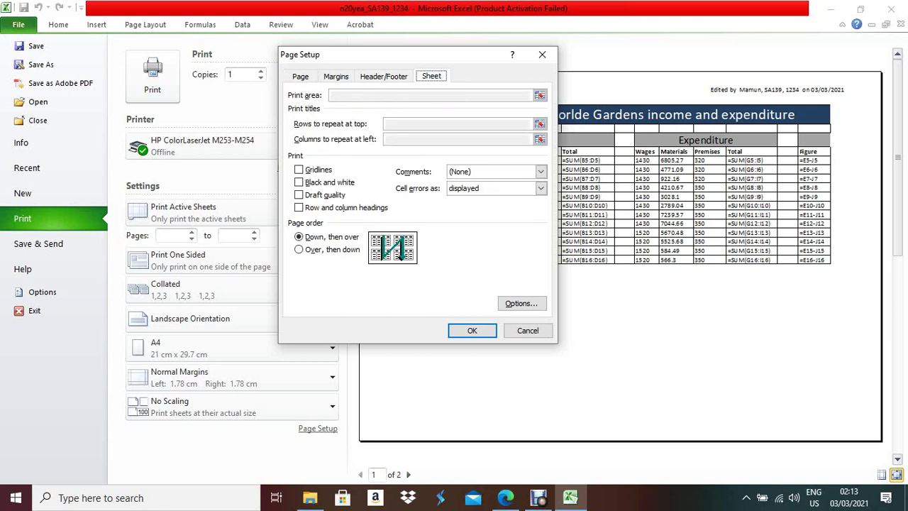
{"action": "left_click", "coordinate": [299, 207]}
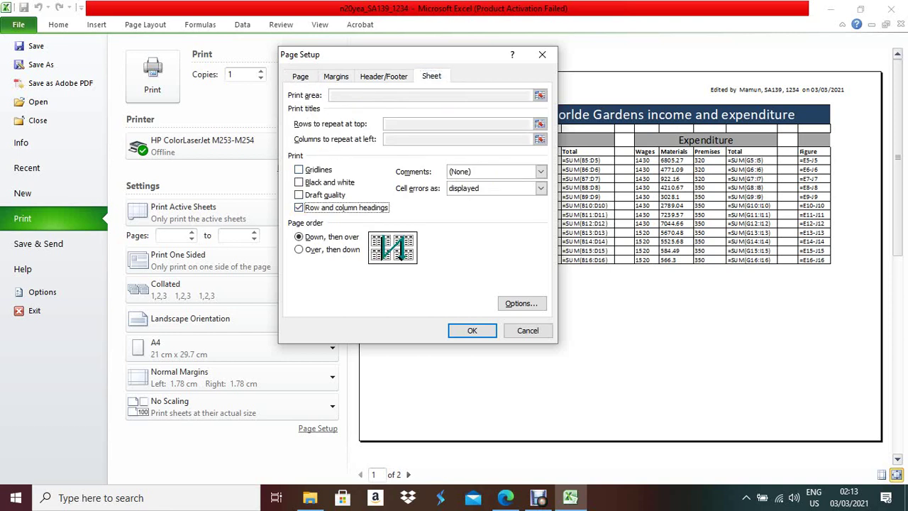
{"action": "key", "text": "space"}
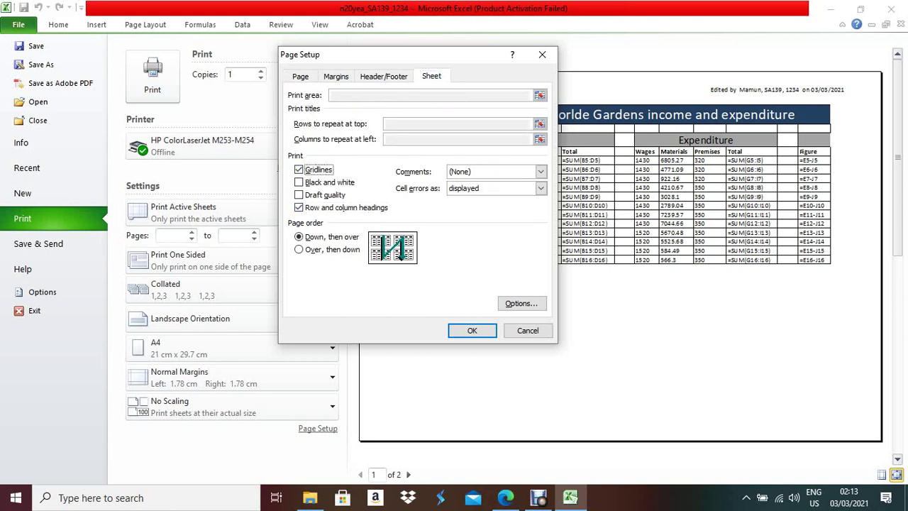
{"action": "key", "text": "Return"}
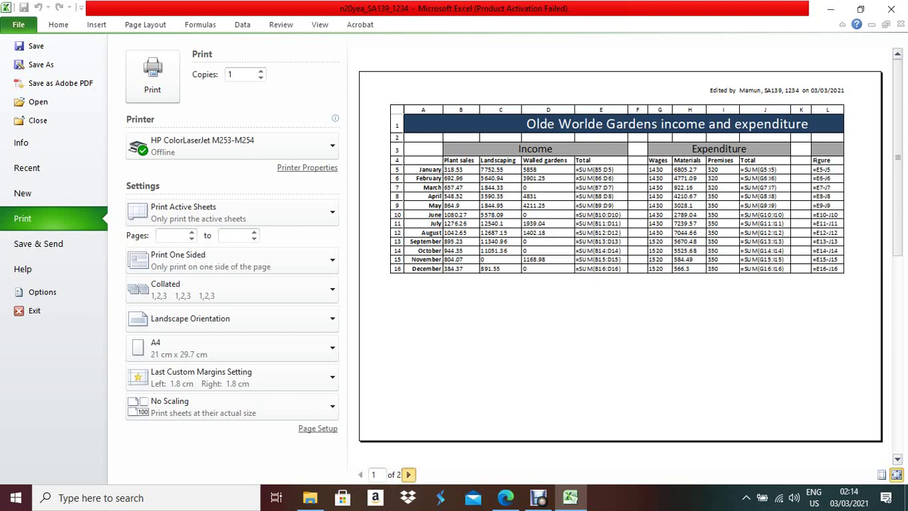
{"action": "left_click", "coordinate": [409, 474]}
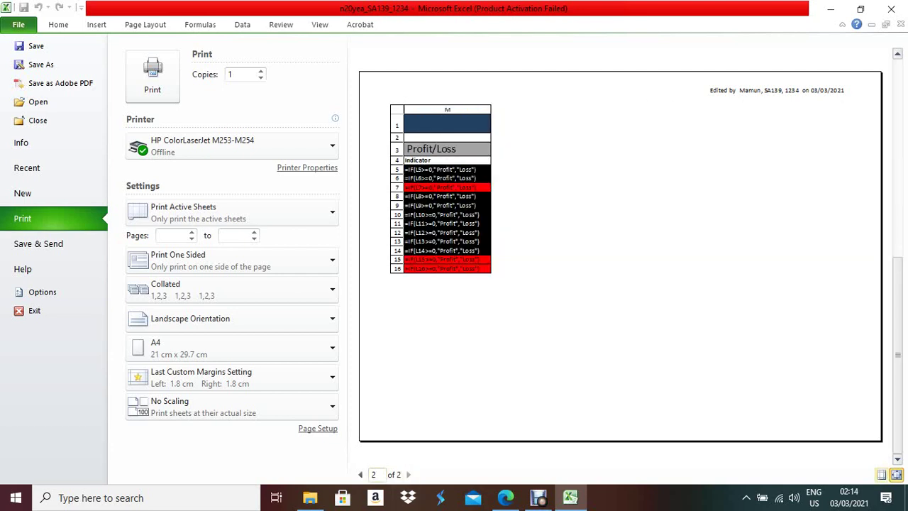
{"action": "left_click", "coordinate": [360, 474]}
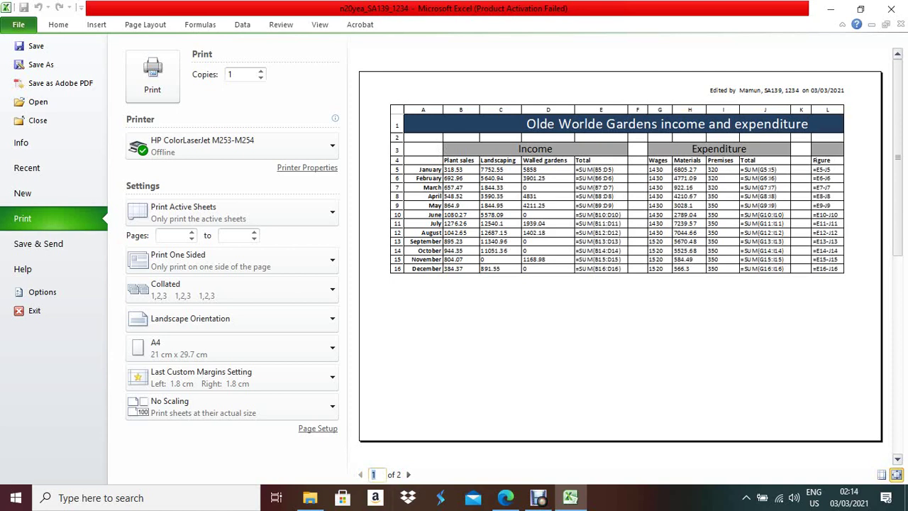
- Raise the print scaling to 110% of normal size in Page Setup
{"action": "left_click", "coordinate": [317, 428]}
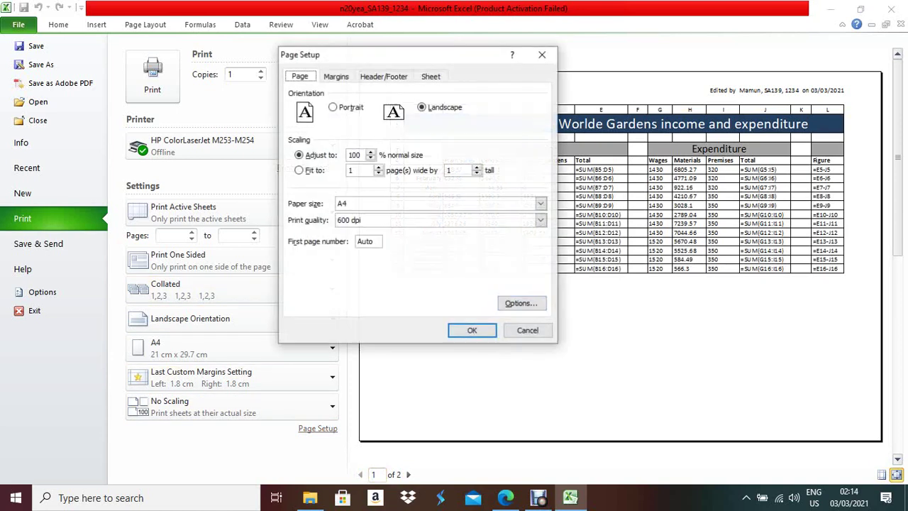
{"action": "key", "text": "alt+a"}
{"action": "key", "text": "Up"}
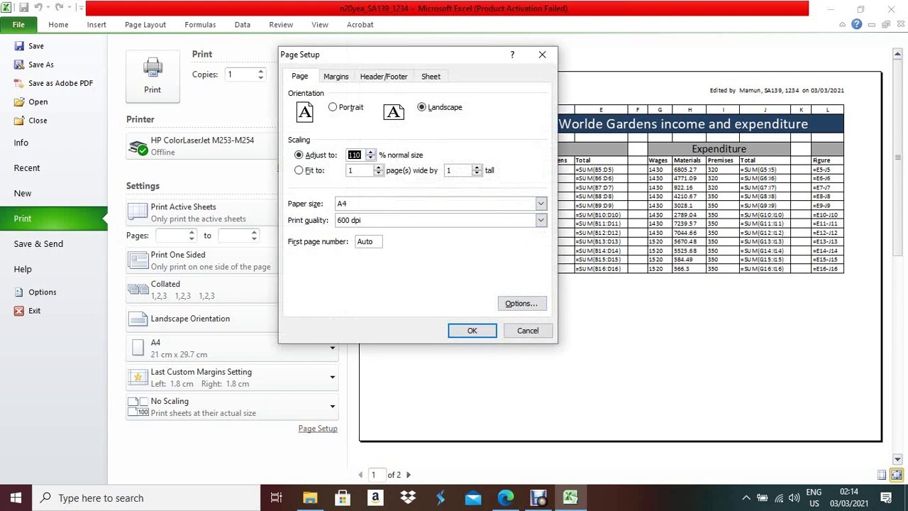
{"action": "key", "text": "Up"}
{"action": "key", "text": "Return"}
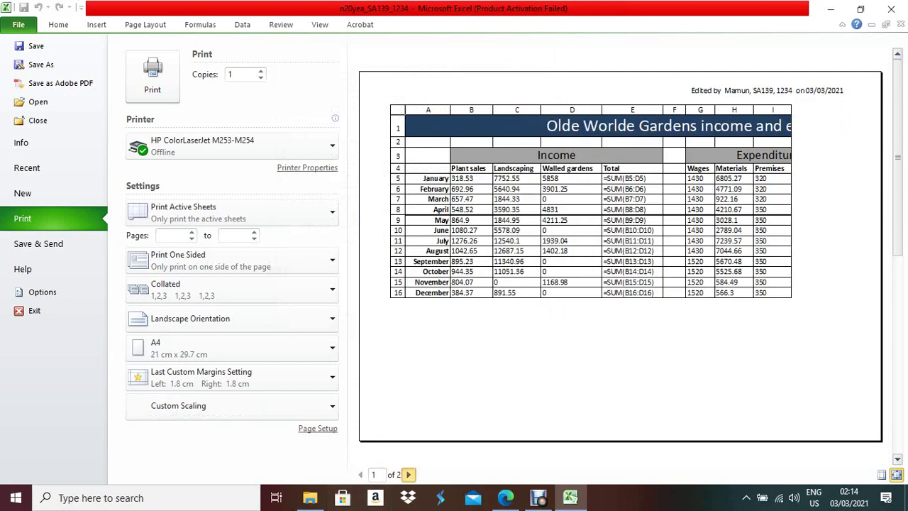
- Check both preview pages, including the Profit/Loss column, then return to the worksheet
{"action": "left_click", "coordinate": [409, 475]}
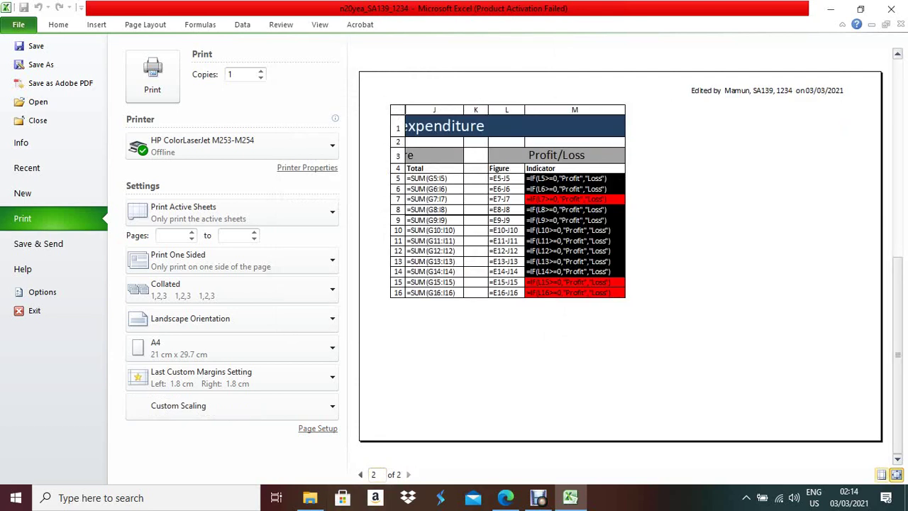
{"action": "left_click", "coordinate": [361, 474]}
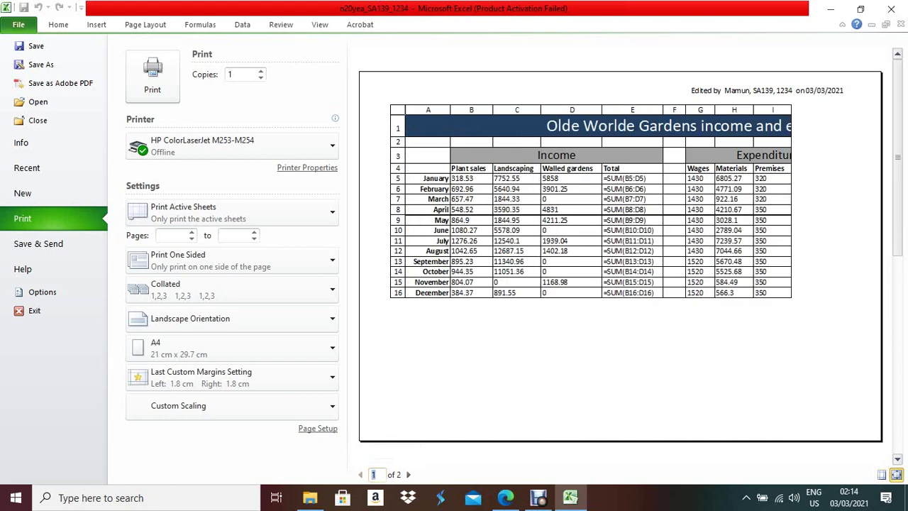
{"action": "key", "text": "Escape"}
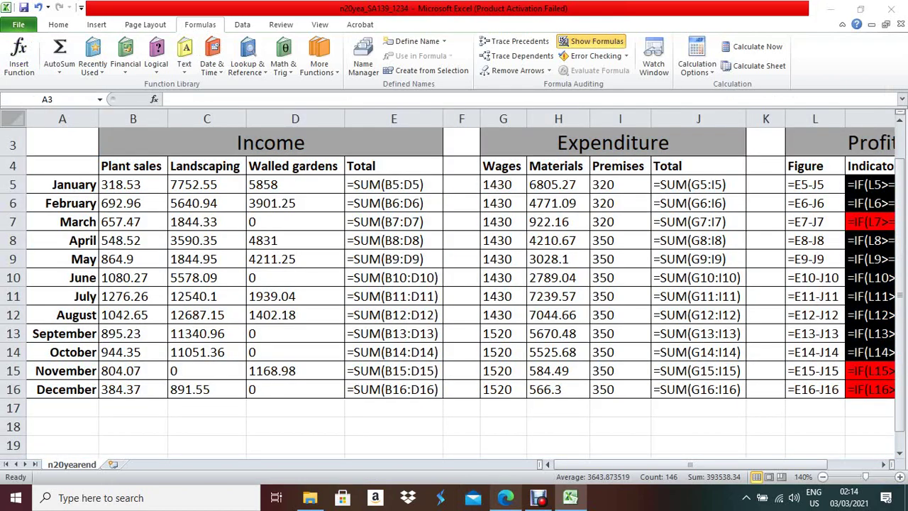
{"action": "left_click", "coordinate": [505, 497]}
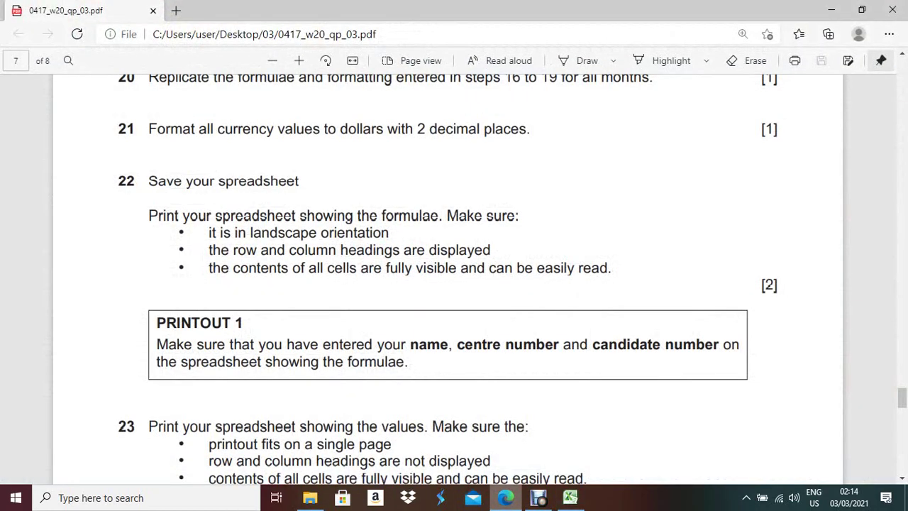
{"action": "scroll", "coordinate": [454, 277], "scroll_direction": "down", "scroll_amount": 2}
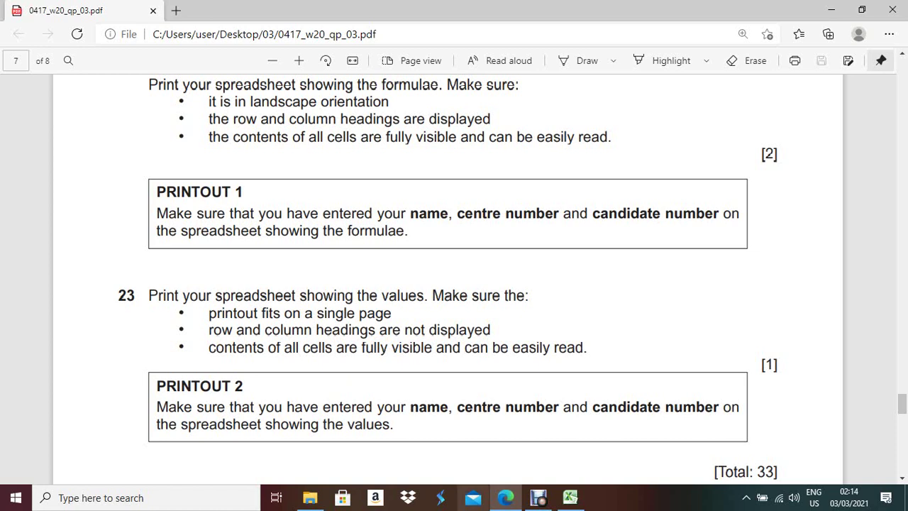
{"action": "left_click", "coordinate": [570, 498]}
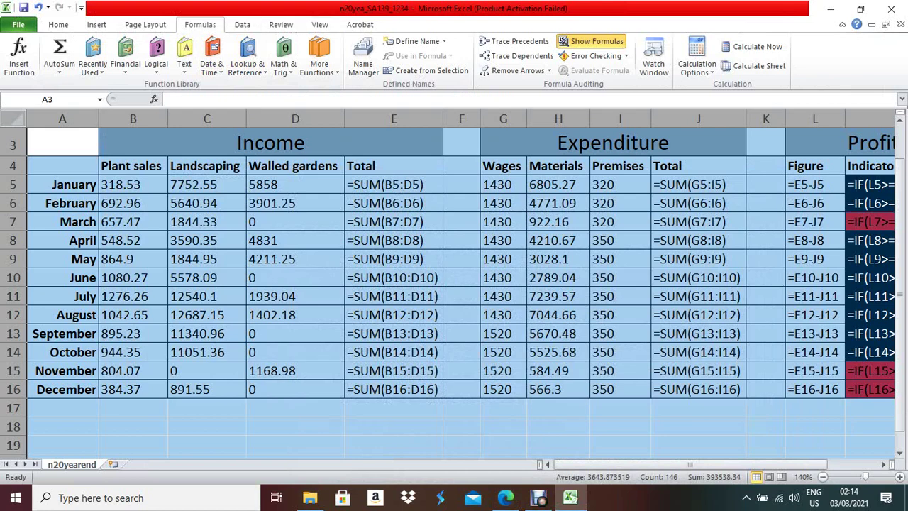
- Turn off Show Formulas, autofit every column to the dollar values, and open the File Info page
{"action": "left_click", "coordinate": [590, 42]}
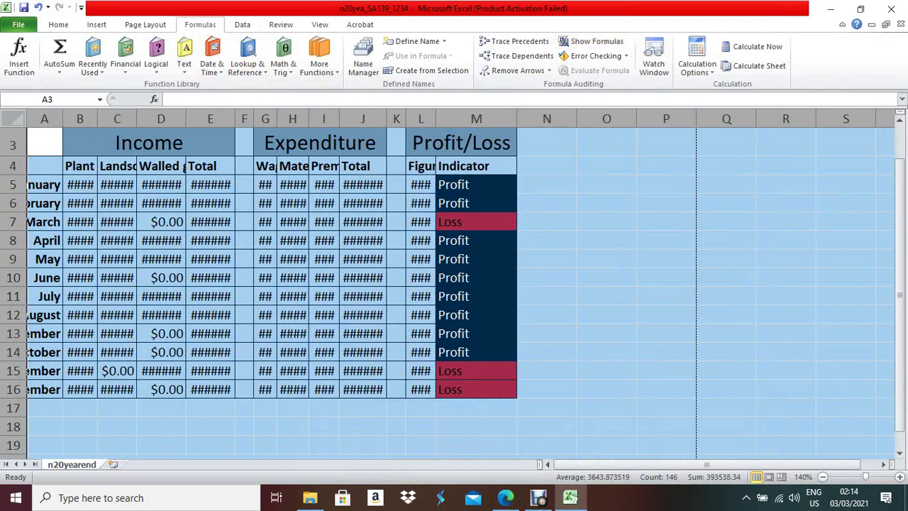
{"action": "double_click", "coordinate": [63, 118]}
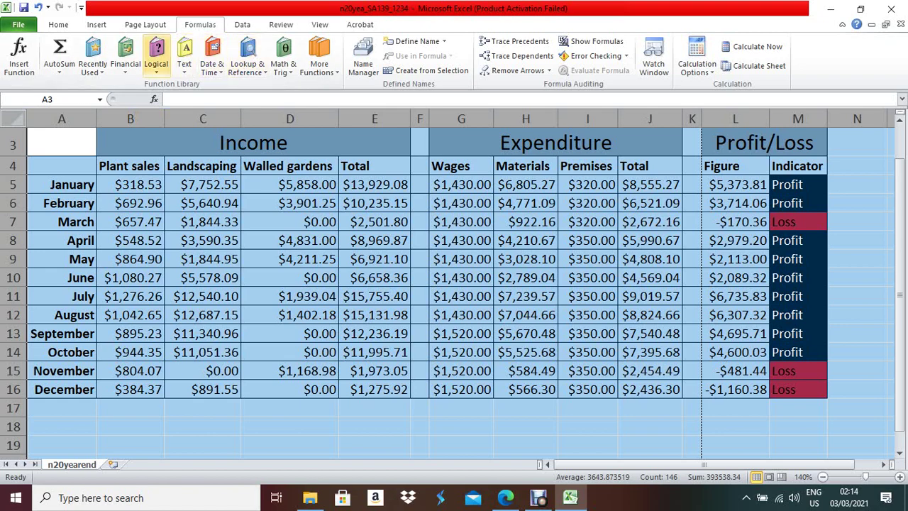
{"action": "left_click", "coordinate": [18, 24]}
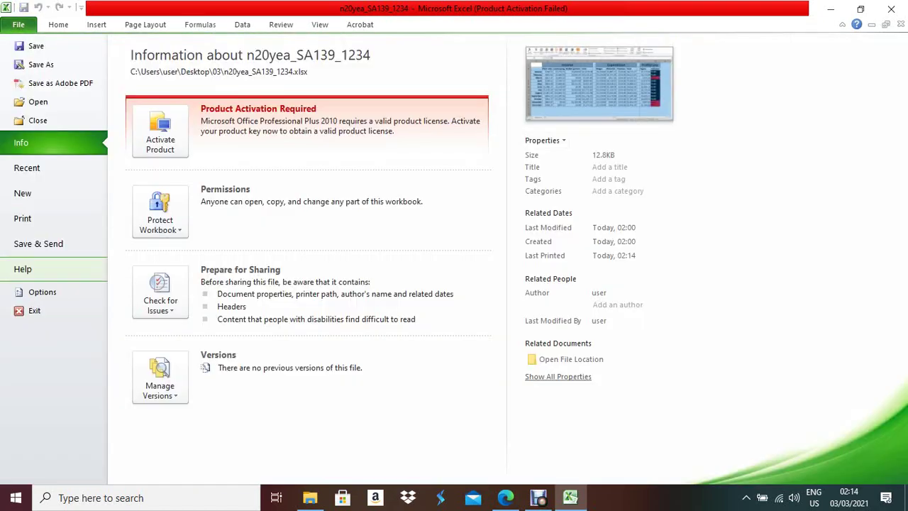
- Reset print scaling to 100% so the values fit one landscape page, then switch to the question paper in Edge
{"action": "left_click", "coordinate": [22, 218]}
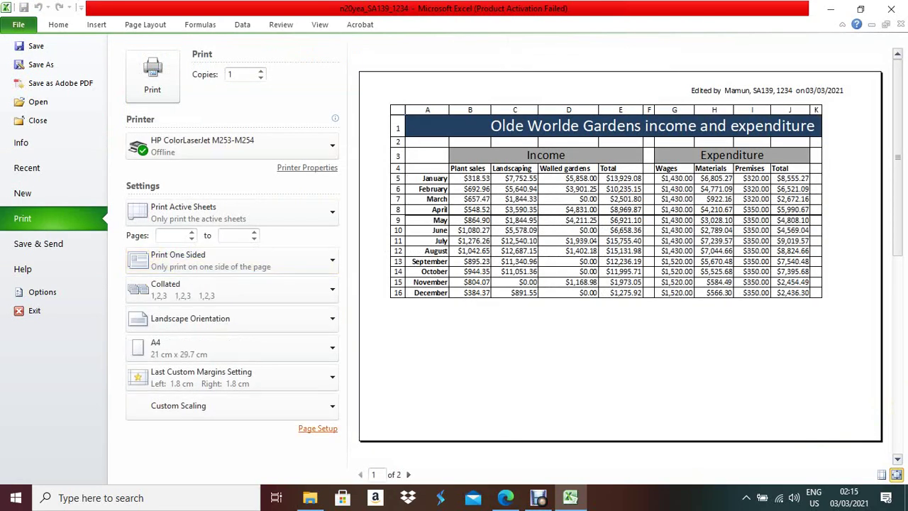
{"action": "left_click", "coordinate": [318, 428]}
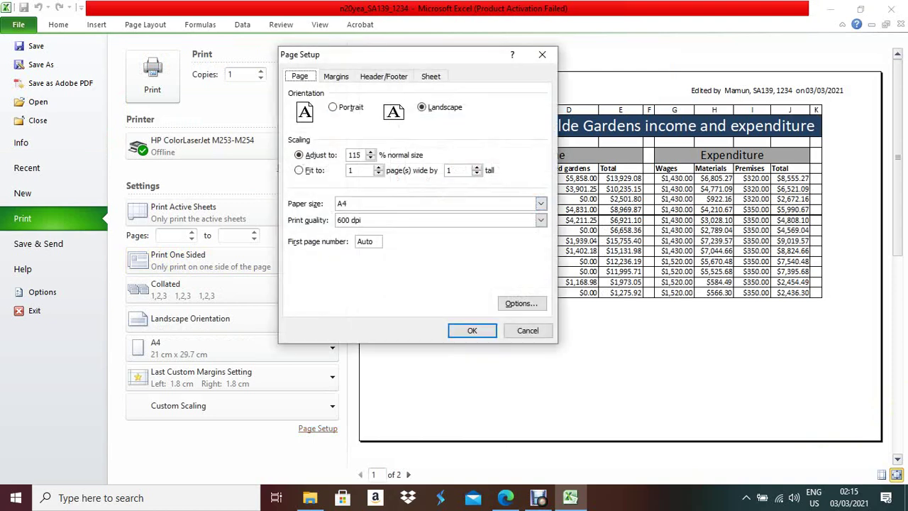
{"action": "key", "text": "Tab"}
{"action": "key", "text": "Tab"}
{"action": "key", "text": "Tab"}
{"action": "key", "text": "Down"}
{"action": "key", "text": "Down"}
{"action": "key", "text": "Return"}
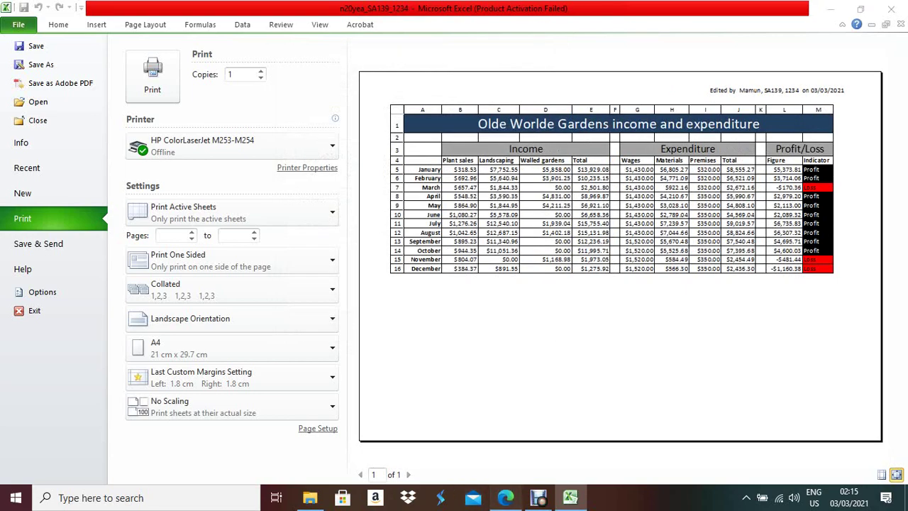
{"action": "left_click", "coordinate": [506, 498]}
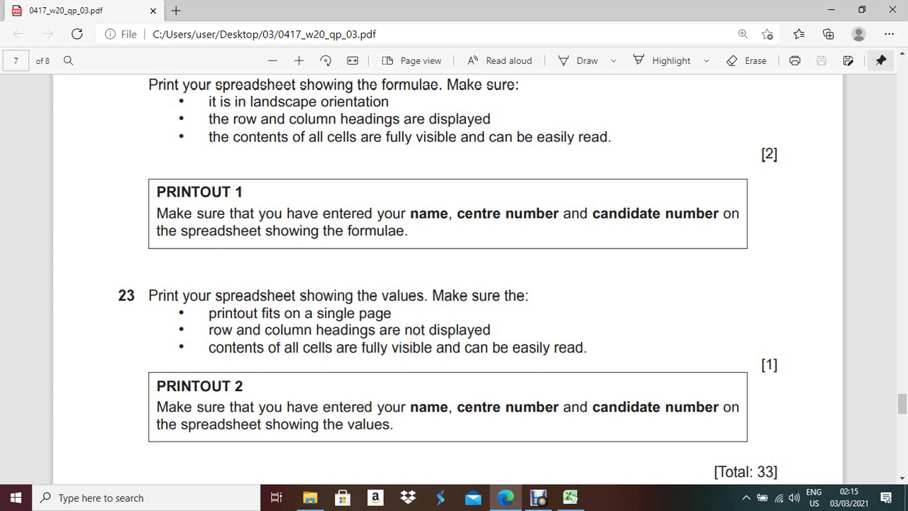
{"action": "scroll", "coordinate": [455, 276], "scroll_direction": "down", "scroll_amount": 2}
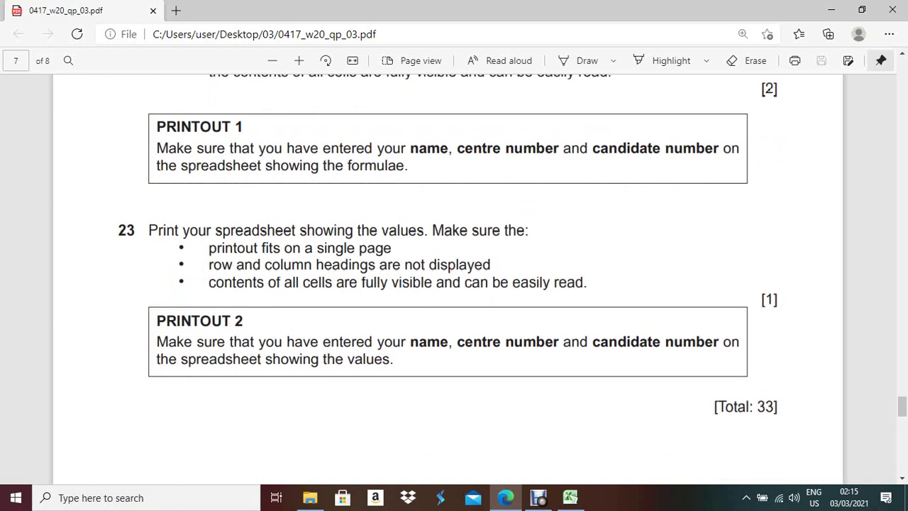
{"action": "scroll", "coordinate": [454, 277], "scroll_direction": "down", "scroll_amount": 3}
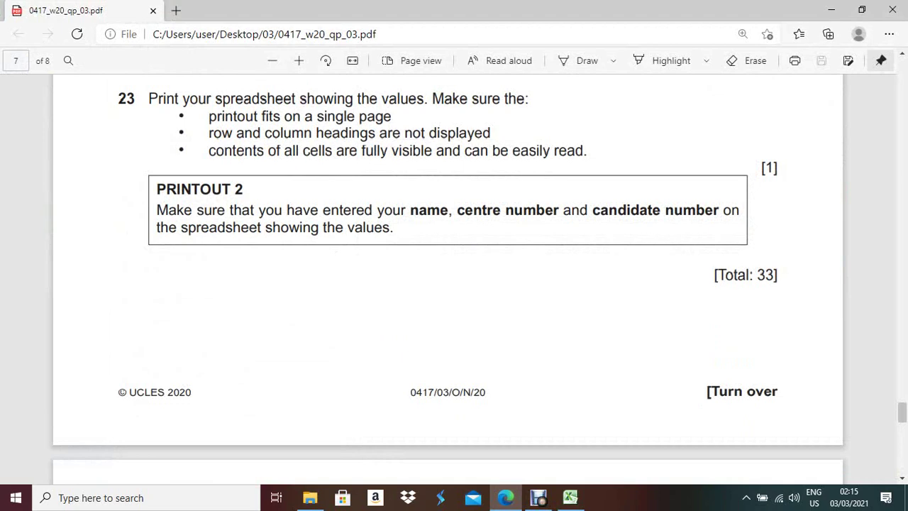
{"action": "scroll", "coordinate": [449, 277], "scroll_direction": "down", "scroll_amount": 4}
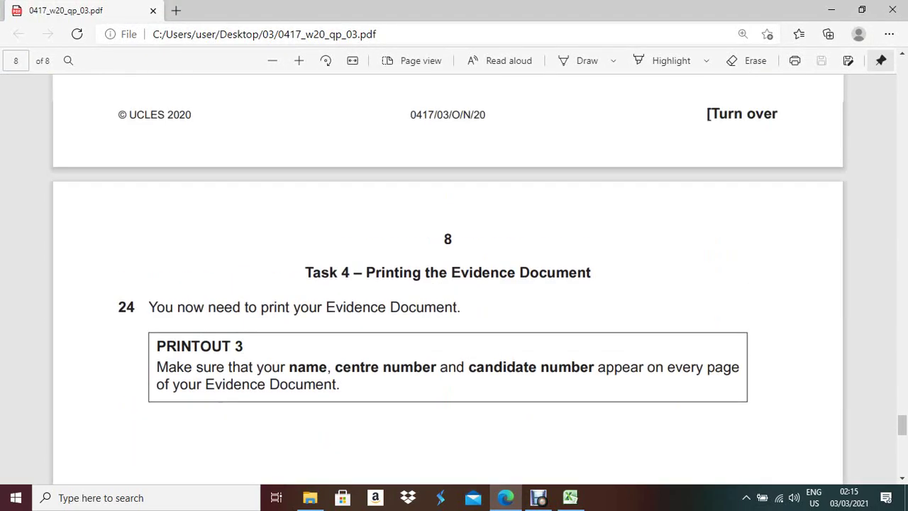
{"action": "scroll", "coordinate": [448, 277], "scroll_direction": "up", "scroll_amount": 7}
{"action": "scroll", "coordinate": [448, 277], "scroll_direction": "up", "scroll_amount": 5}
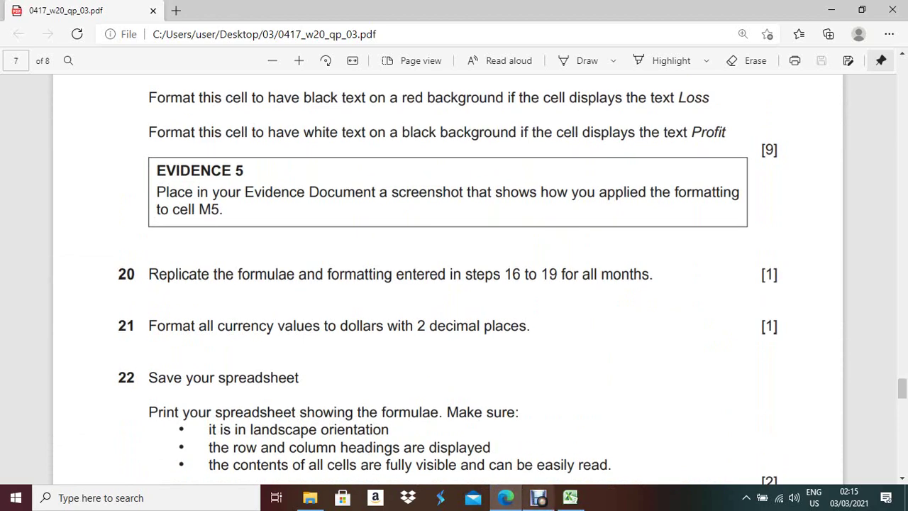
{"action": "mouse_move", "coordinate": [539, 500]}
{"action": "left_click", "coordinate": [529, 433]}
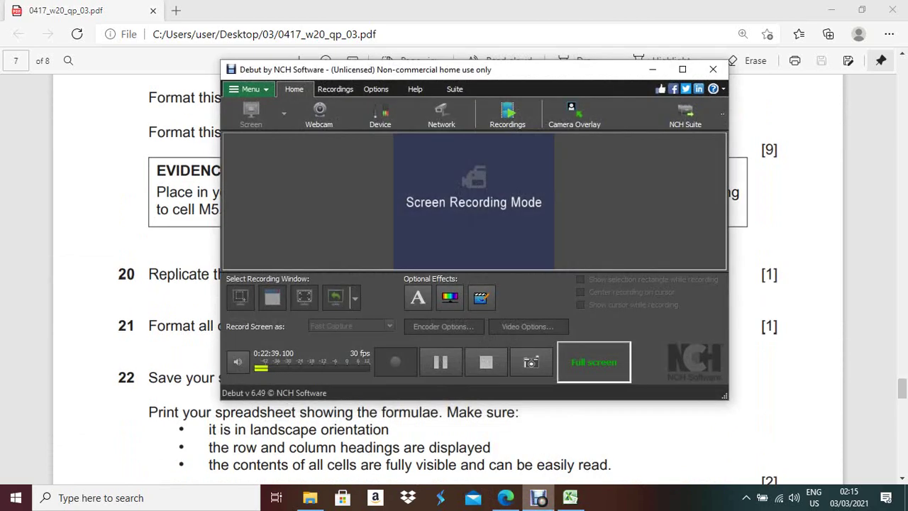